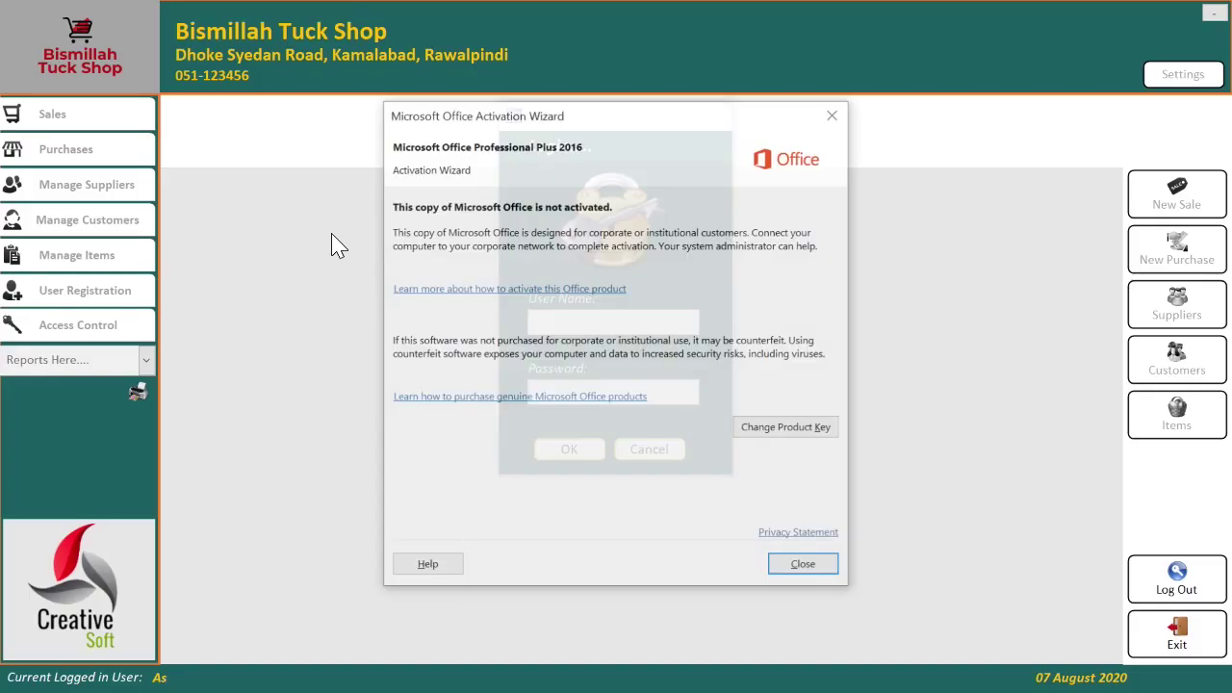
# Step: Dismiss the Office activation notice and log in with the user name and account password
pyautogui.click(789, 569)
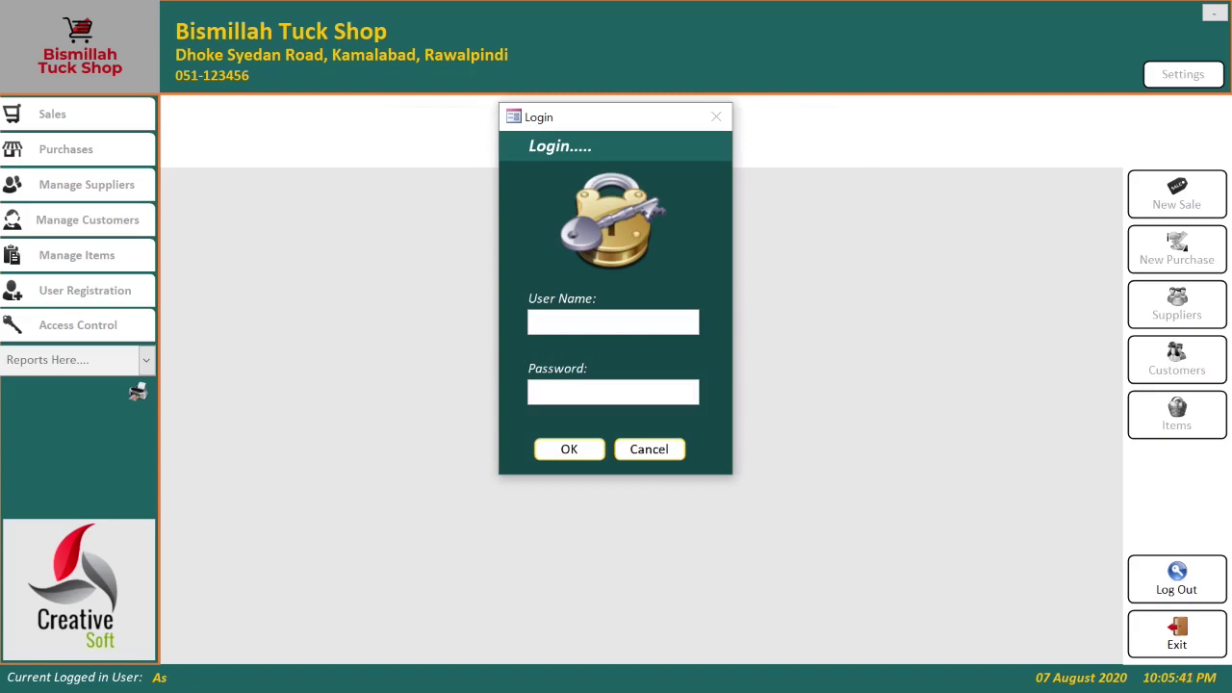
pyautogui.write('tanveer')
pyautogui.press('Tab')
pyautogui.write('******')
pyautogui.press('Return')
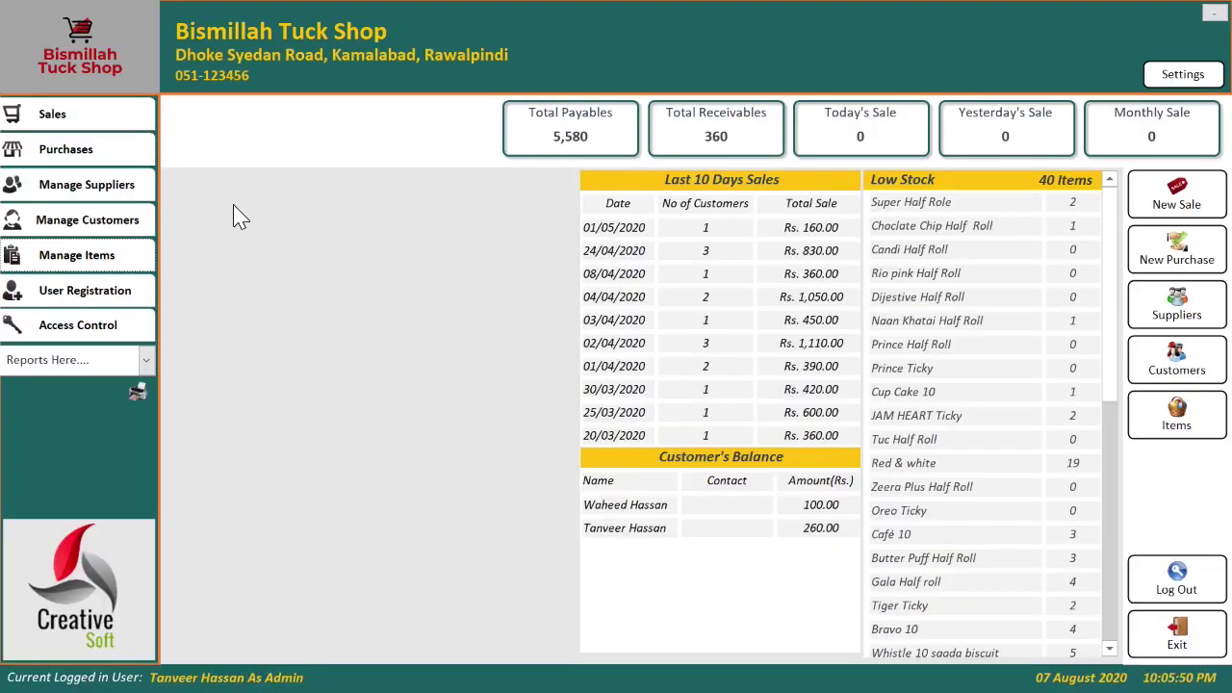
# Step: Start a new counter sale and set its sale type to Credit Sales
pyautogui.click(112, 116)
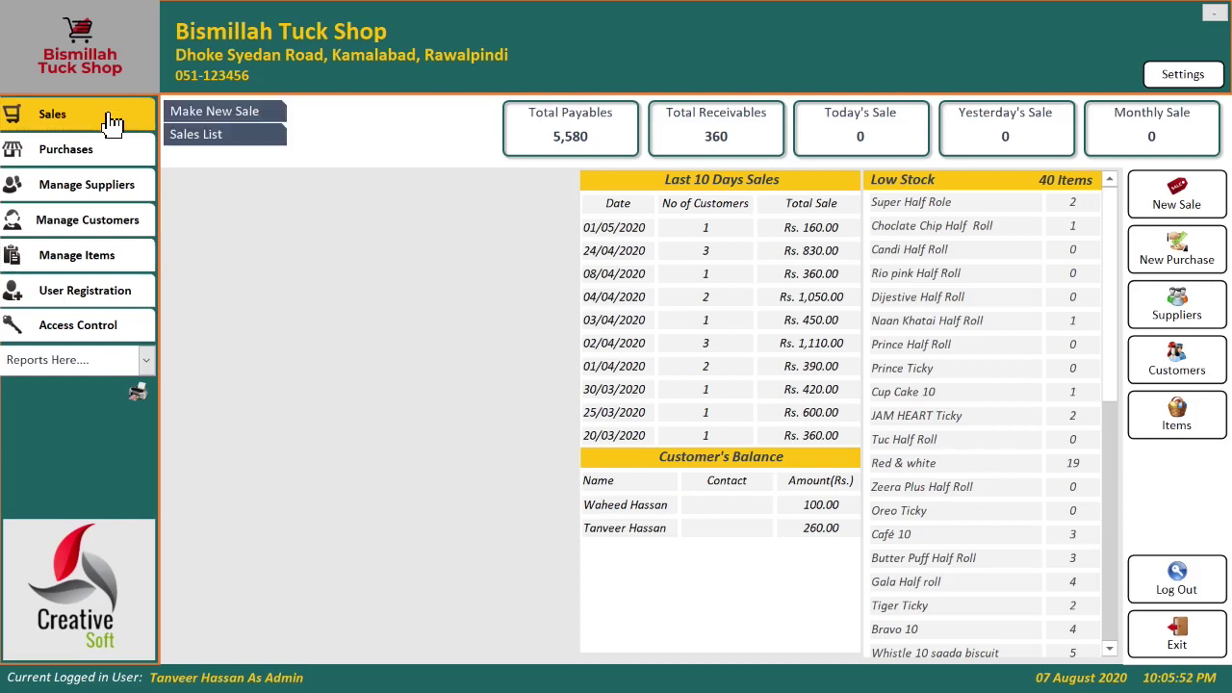
pyautogui.click(182, 112)
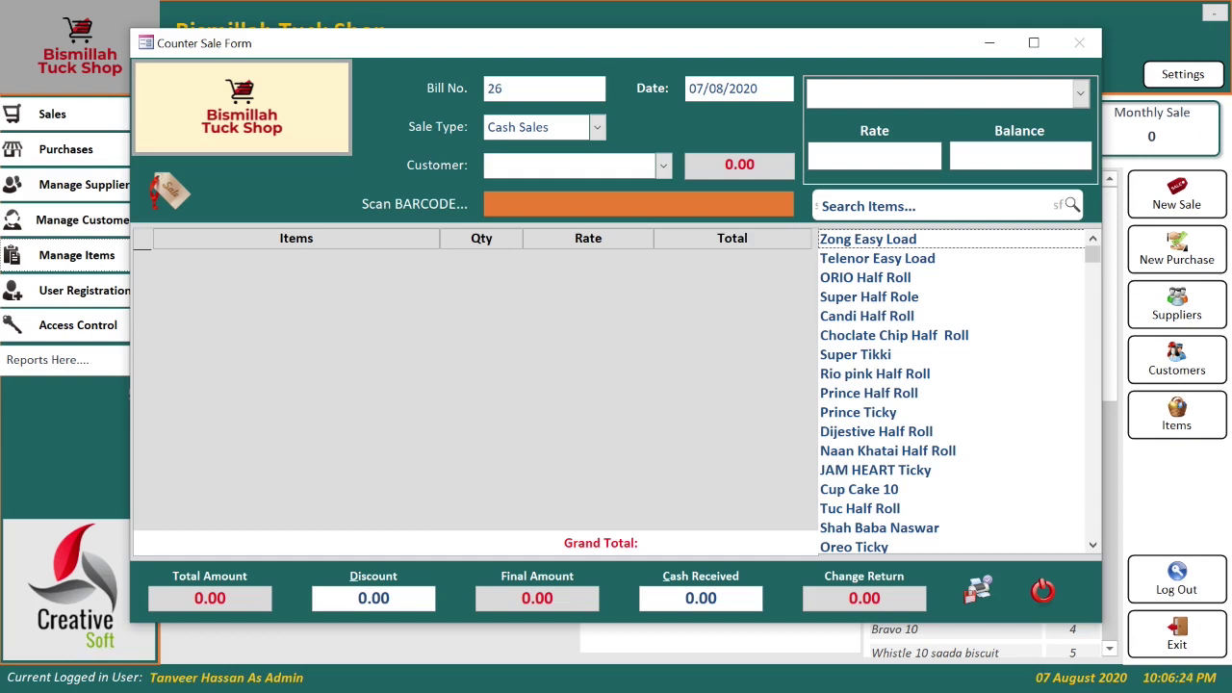
pyautogui.click(596, 129)
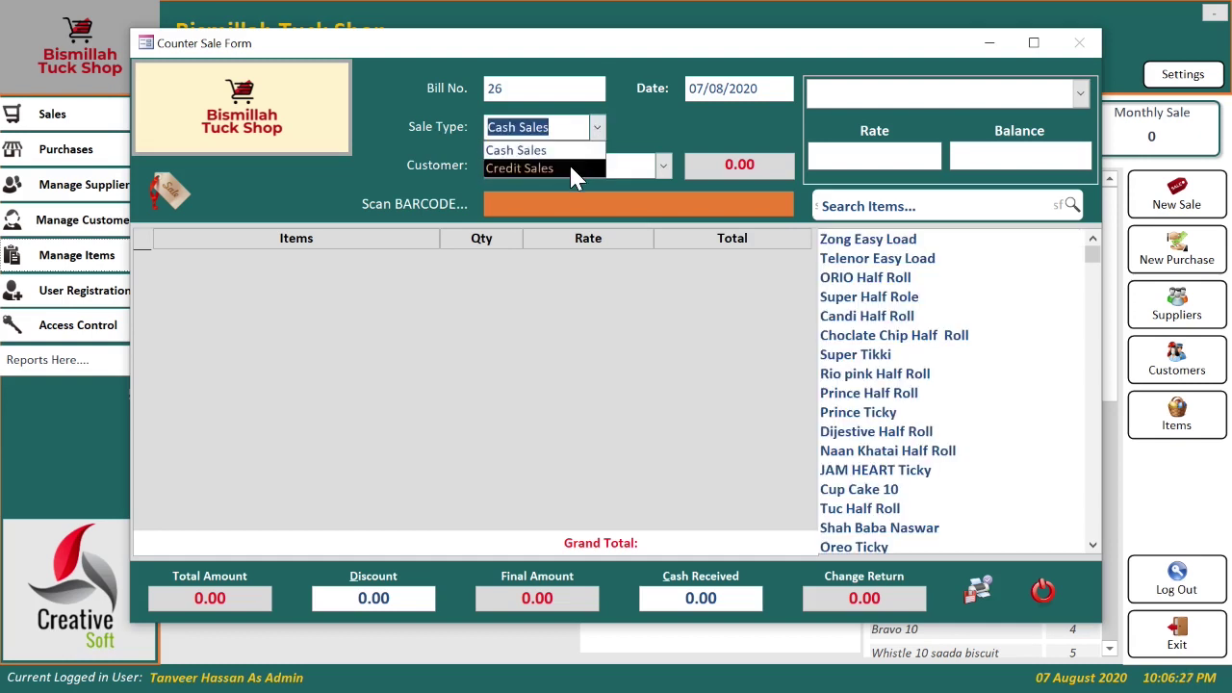
pyautogui.click(569, 166)
pyautogui.click(597, 128)
pyautogui.click(587, 150)
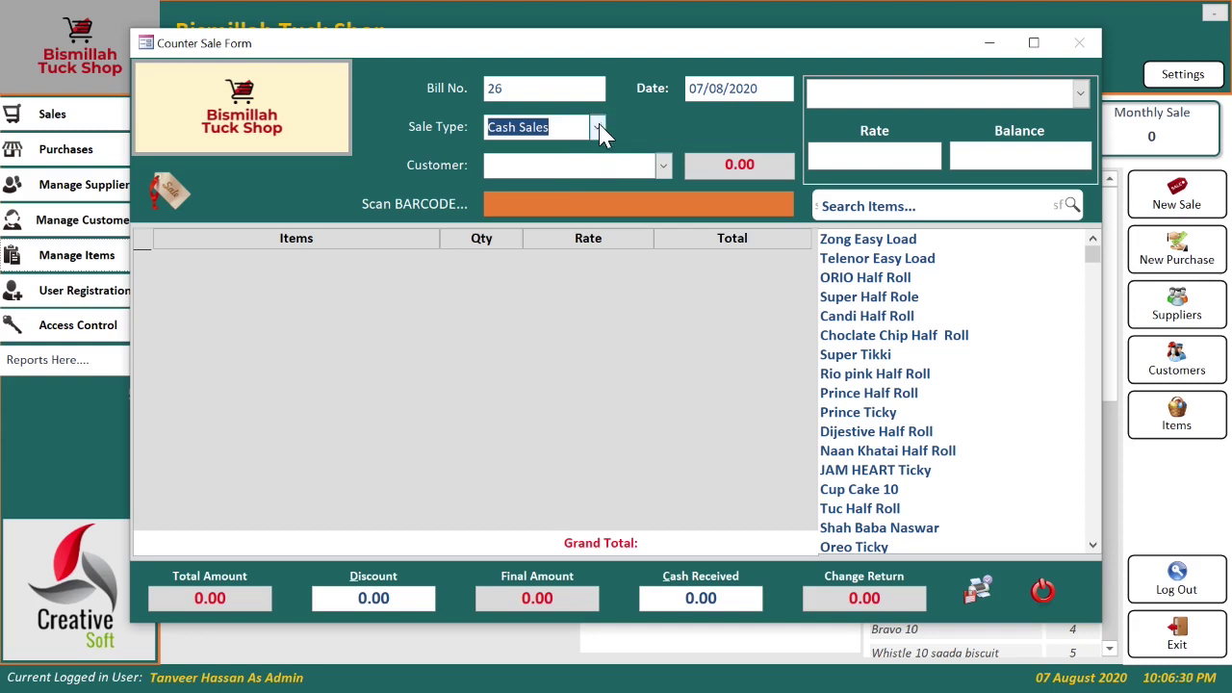
pyautogui.click(598, 129)
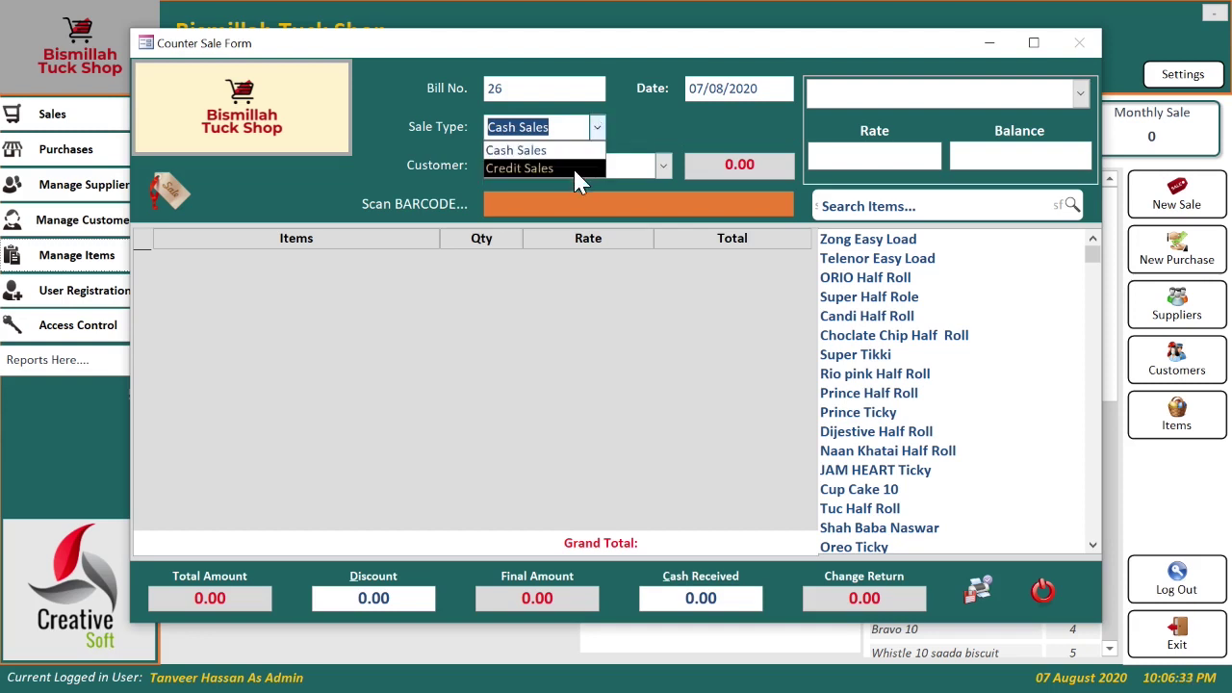
pyautogui.click(573, 167)
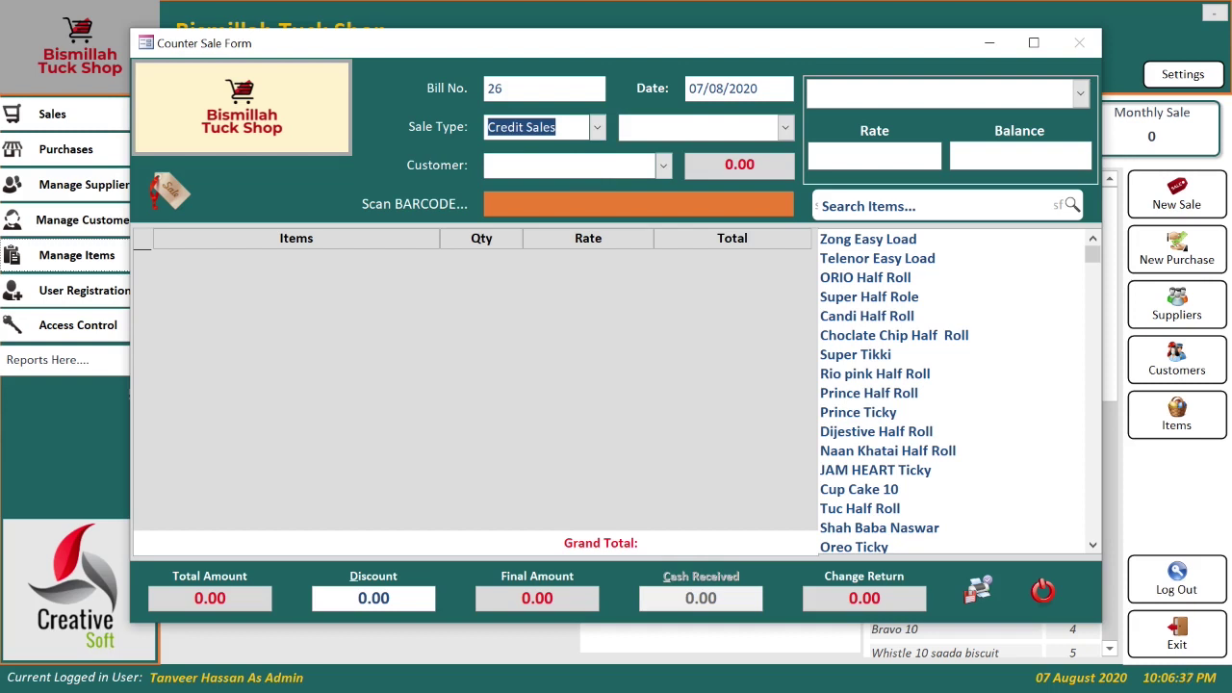
# Step: Try the credit sale categories Tuck Shop and Easy Load, ending on Tuck Shop
pyautogui.click(785, 129)
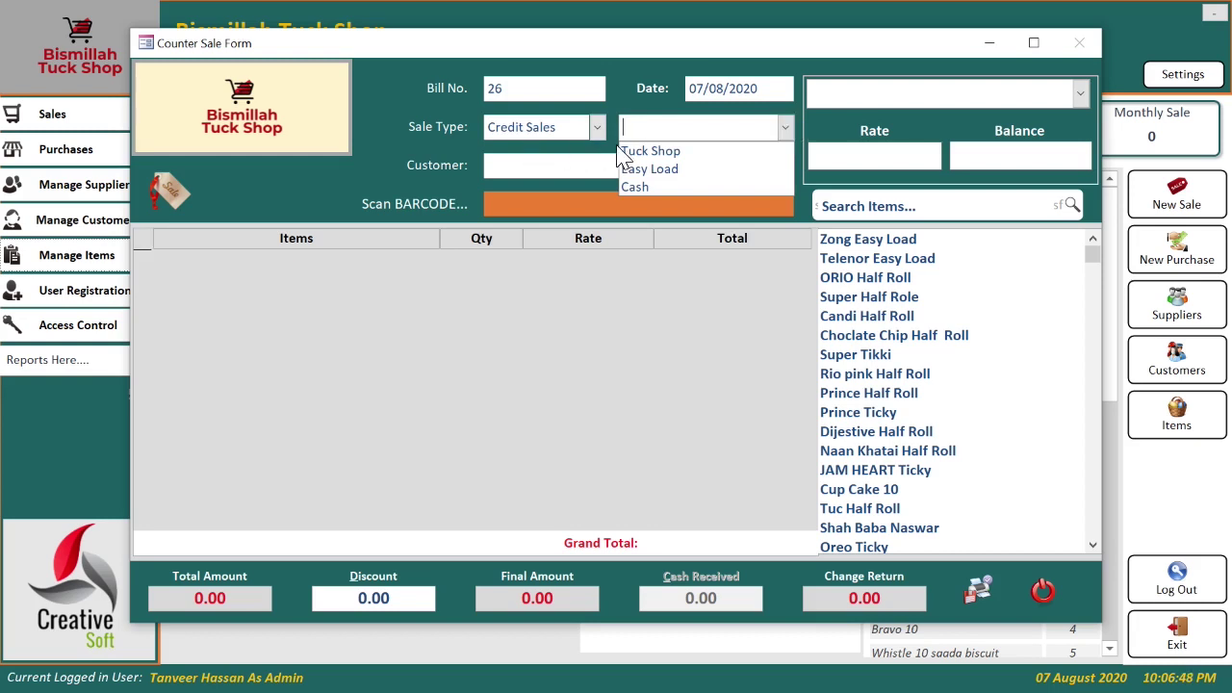
pyautogui.click(656, 152)
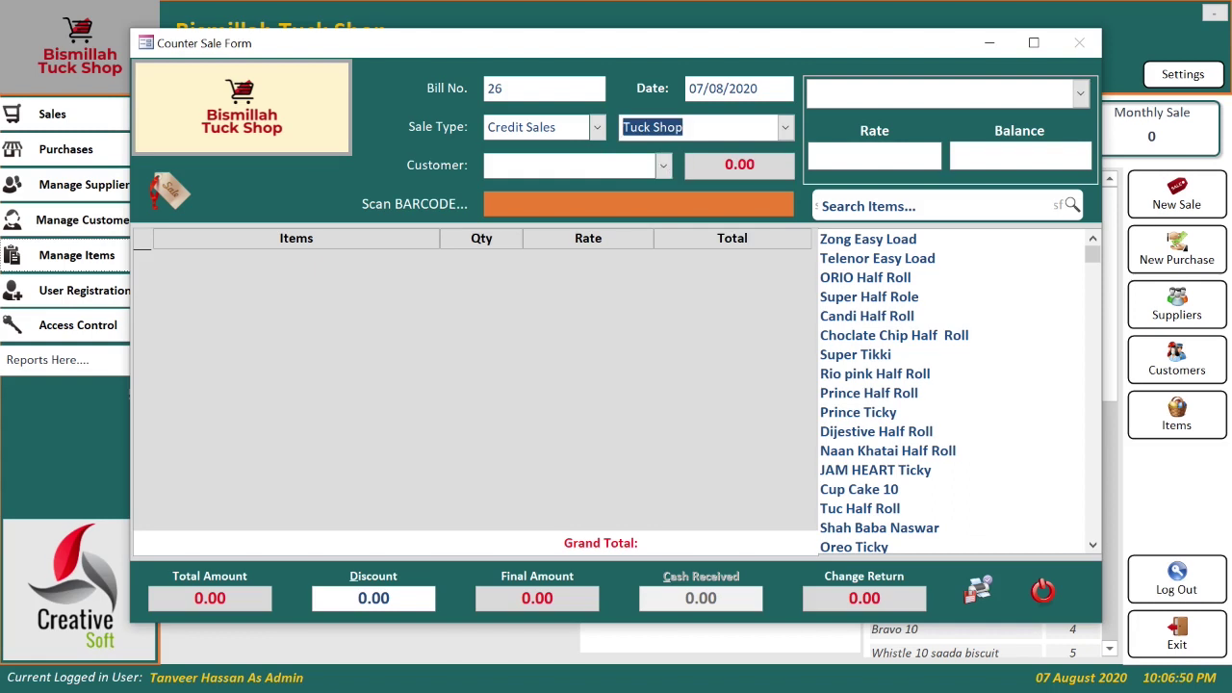
pyautogui.click(785, 131)
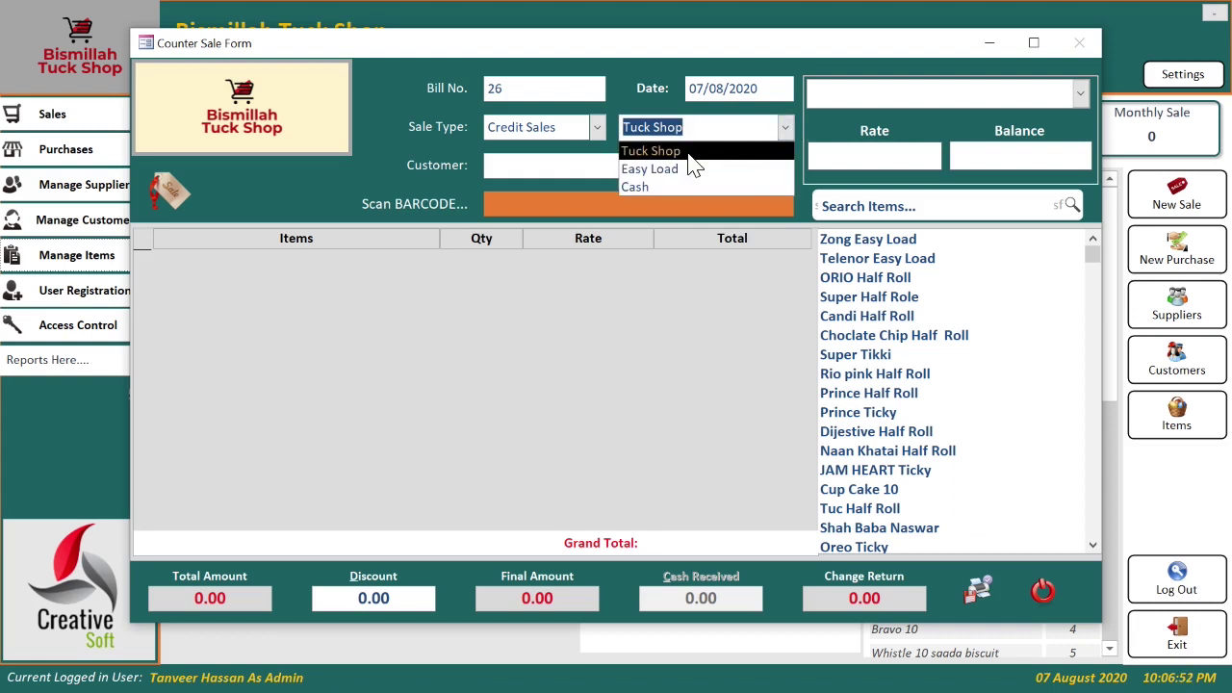
pyautogui.click(652, 168)
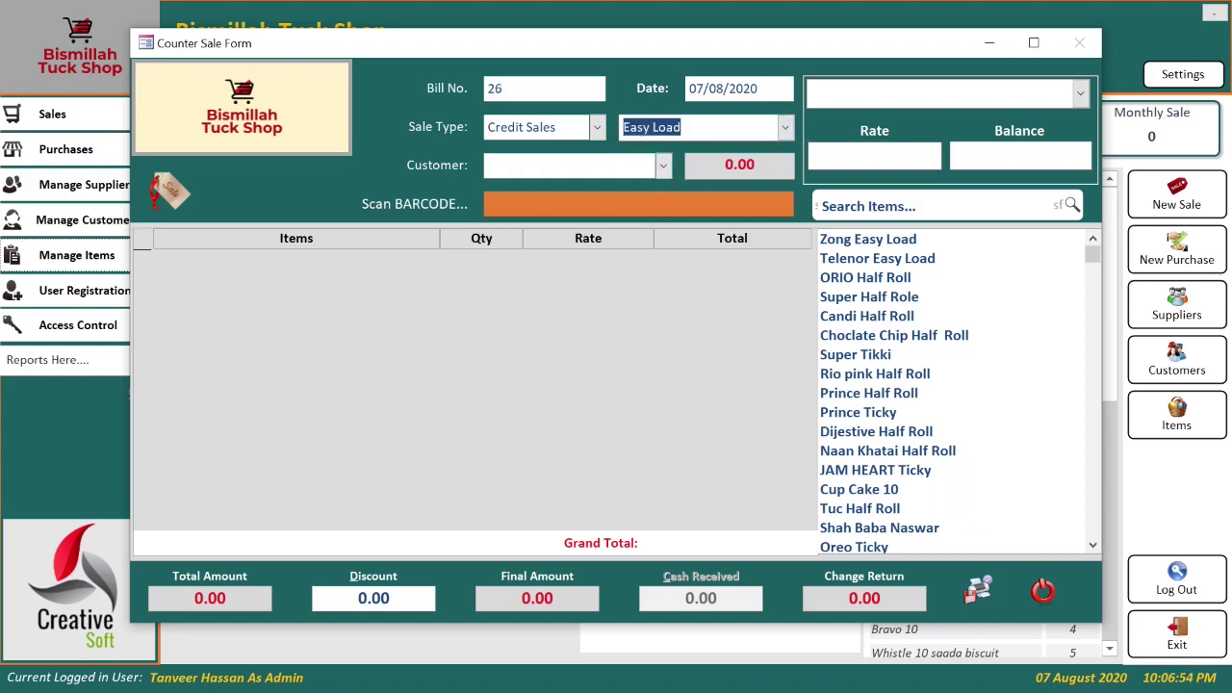
pyautogui.click(788, 127)
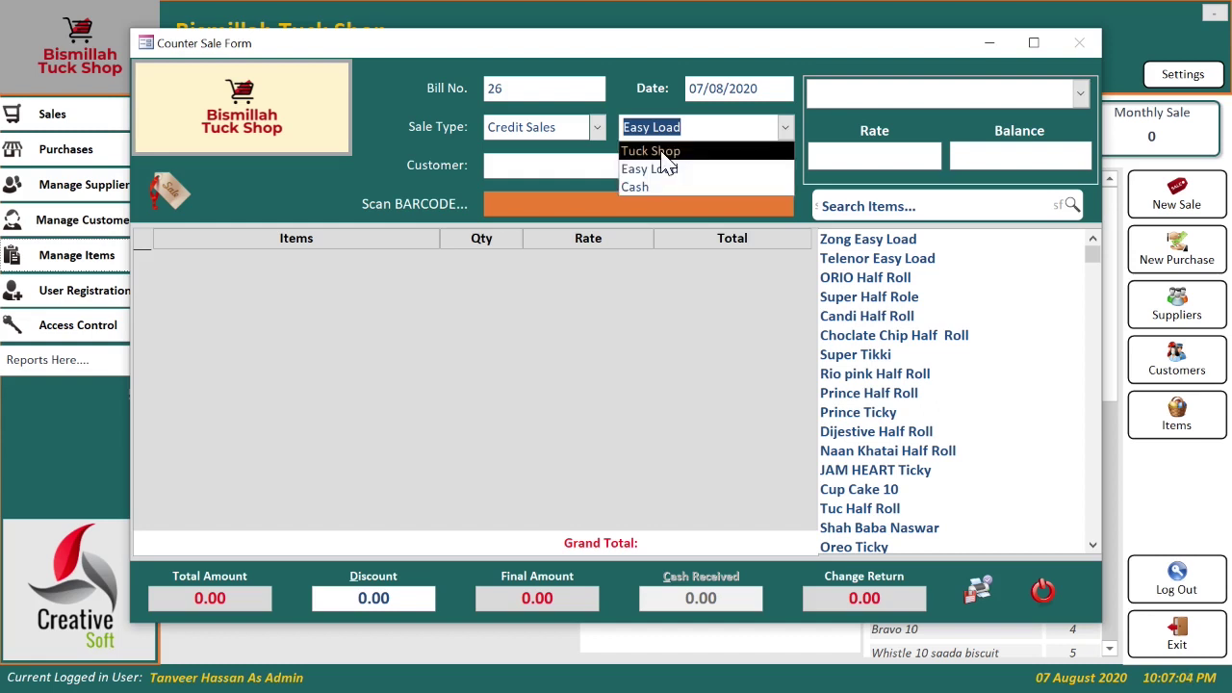
pyautogui.click(785, 127)
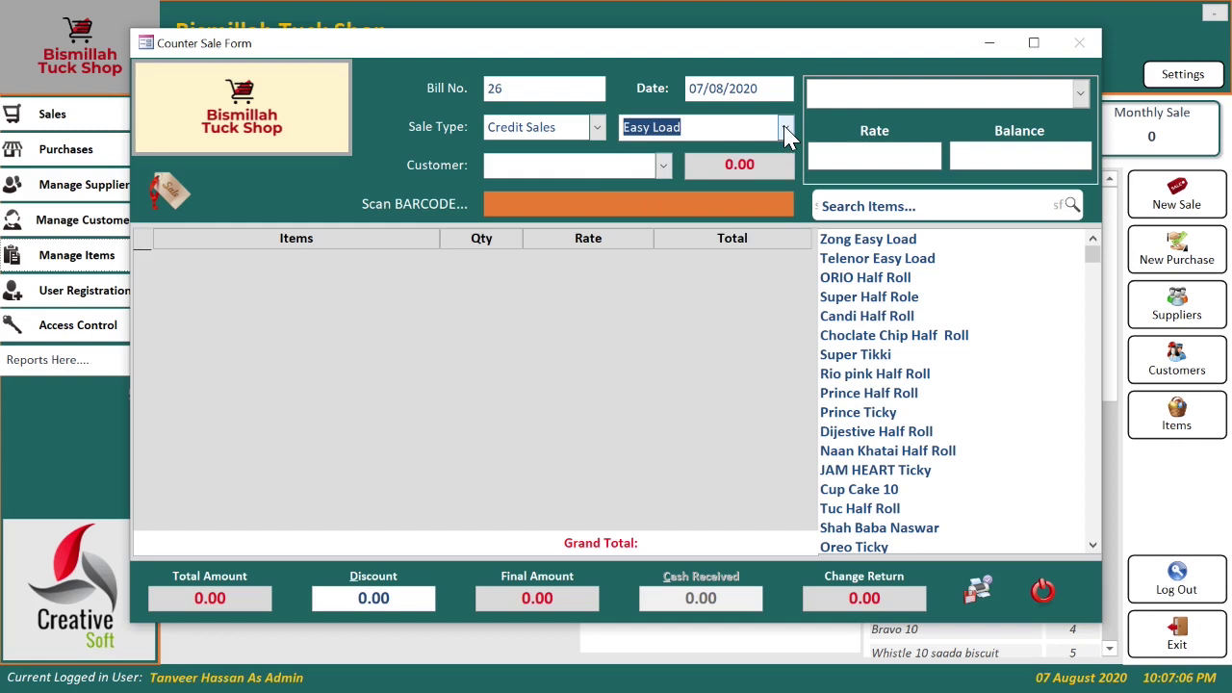
pyautogui.click(785, 128)
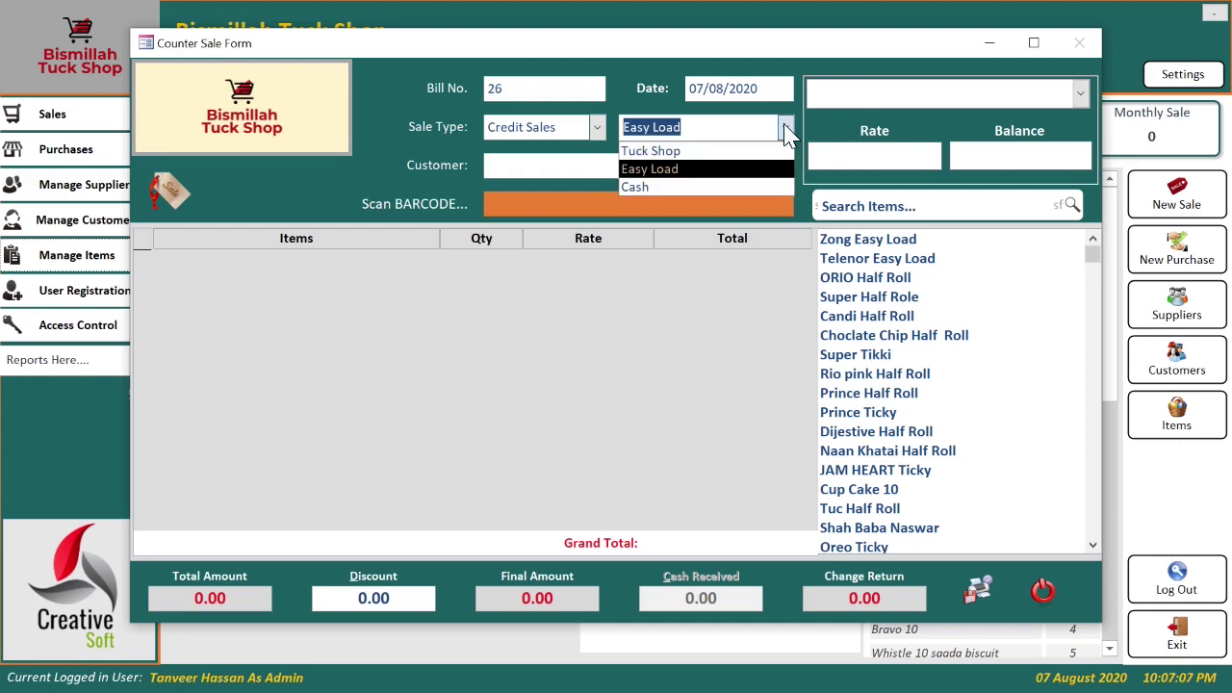
pyautogui.click(696, 152)
# Step: Return the sale type to Cash Sales and view the customer choices
pyautogui.click(597, 127)
pyautogui.click(577, 151)
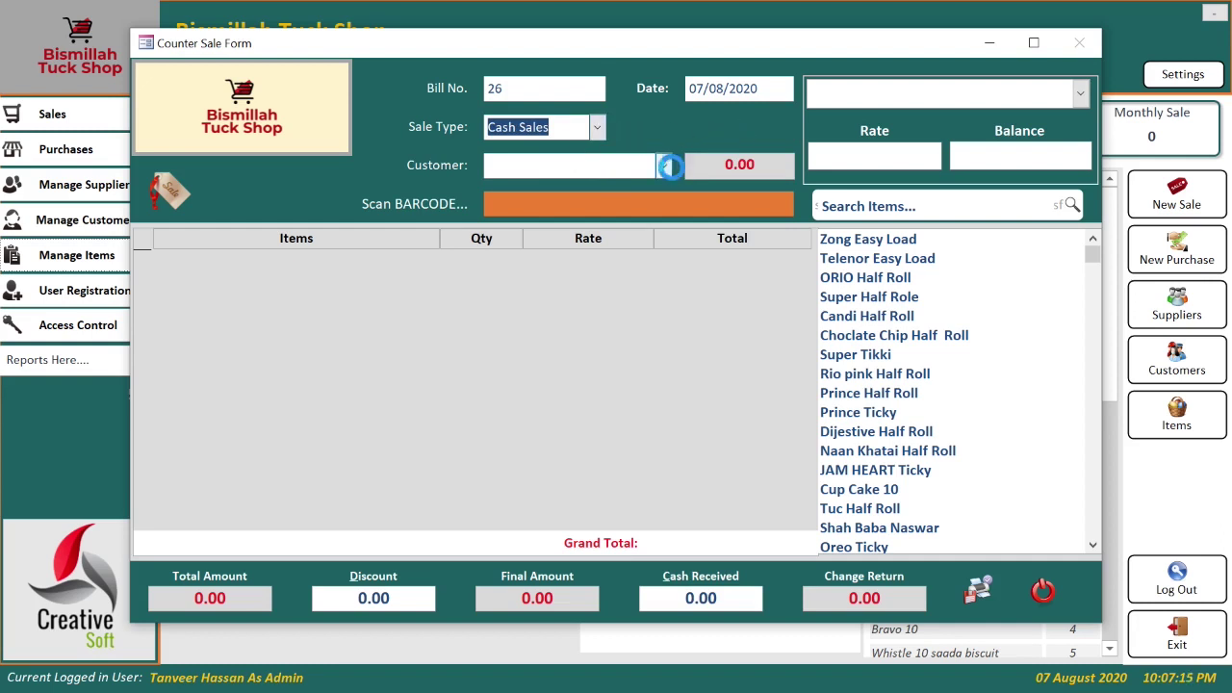
pyautogui.click(664, 165)
pyautogui.click(663, 165)
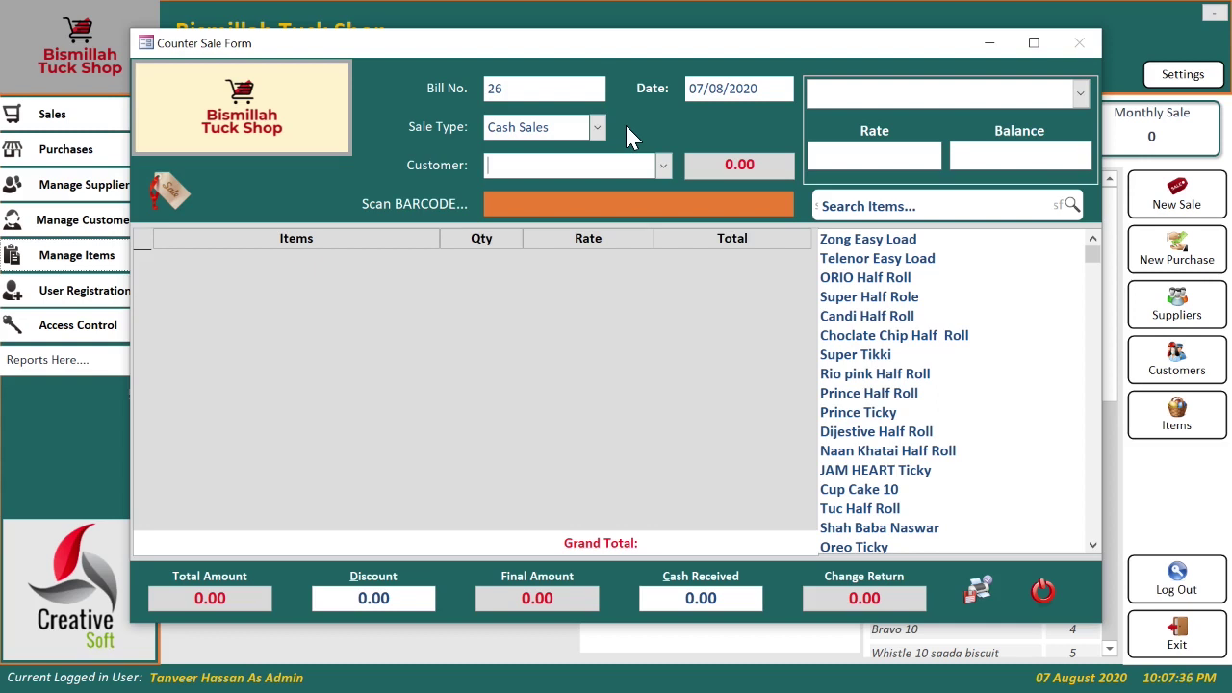
# Step: Switch the counter sale form to Design View and exit the dashboard
pyautogui.rightClick(674, 120)
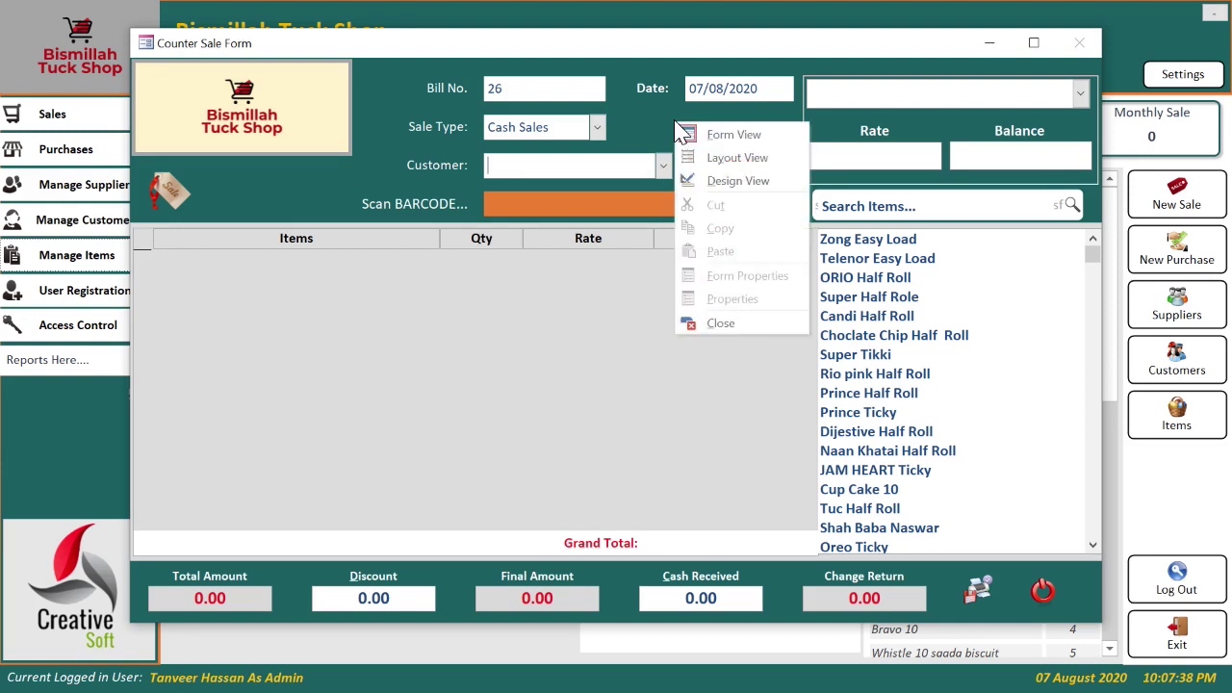
pyautogui.click(707, 183)
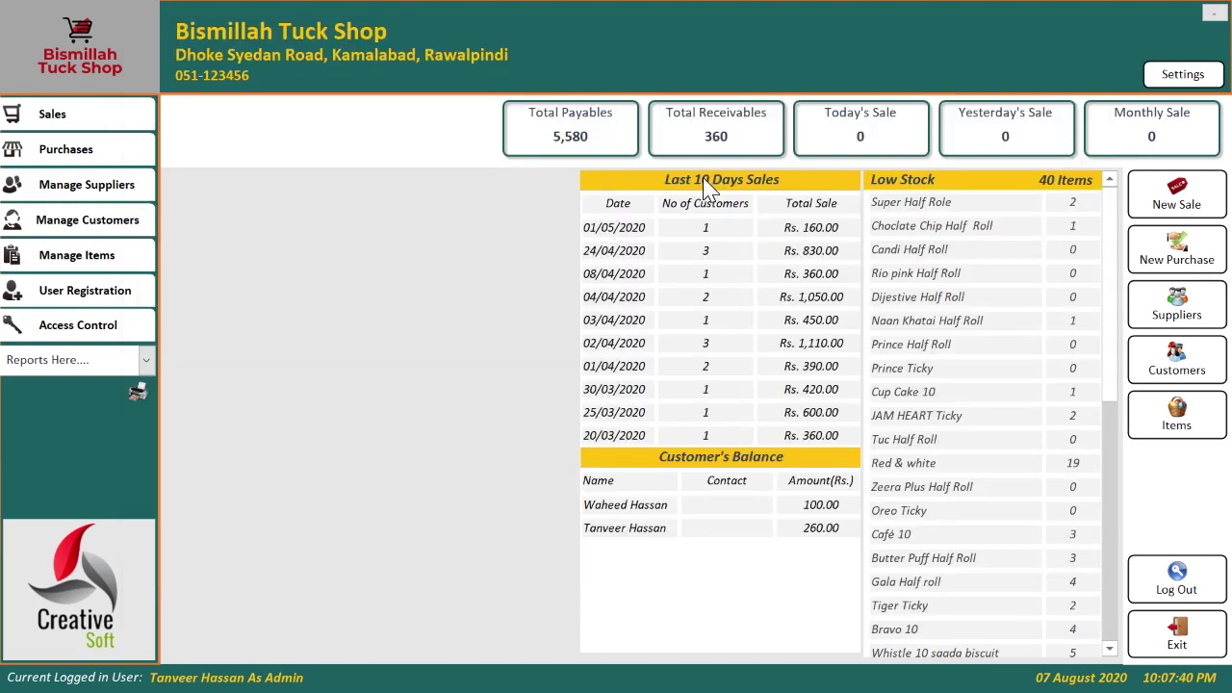
pyautogui.click(1176, 635)
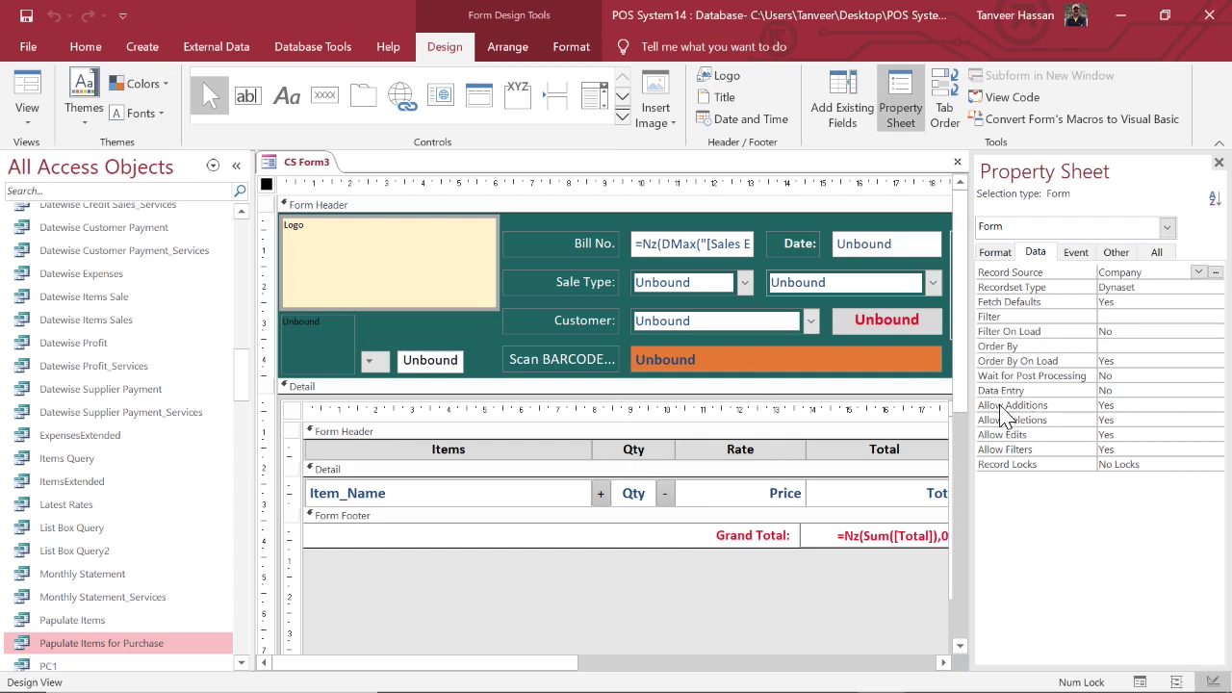
# Step: Select the Sale Type combo box and widen the Property Sheet to examine its data properties
pyautogui.moveTo(974, 417); pyautogui.dragTo(1042, 412)
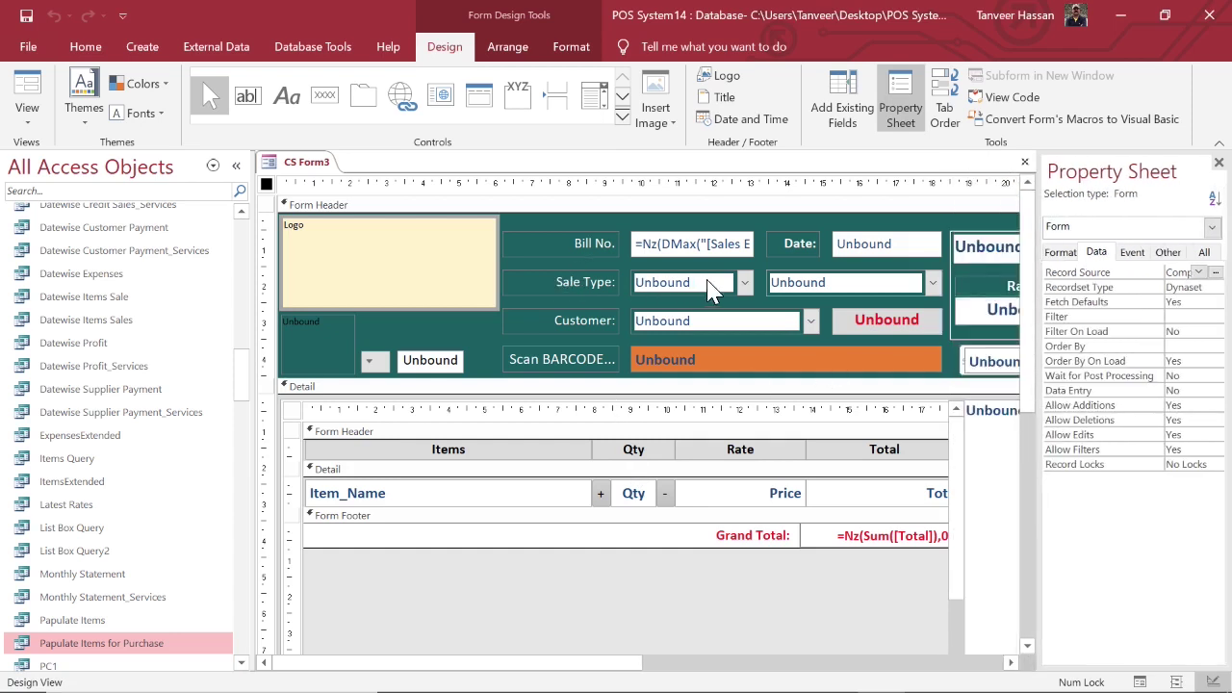
pyautogui.click(695, 283)
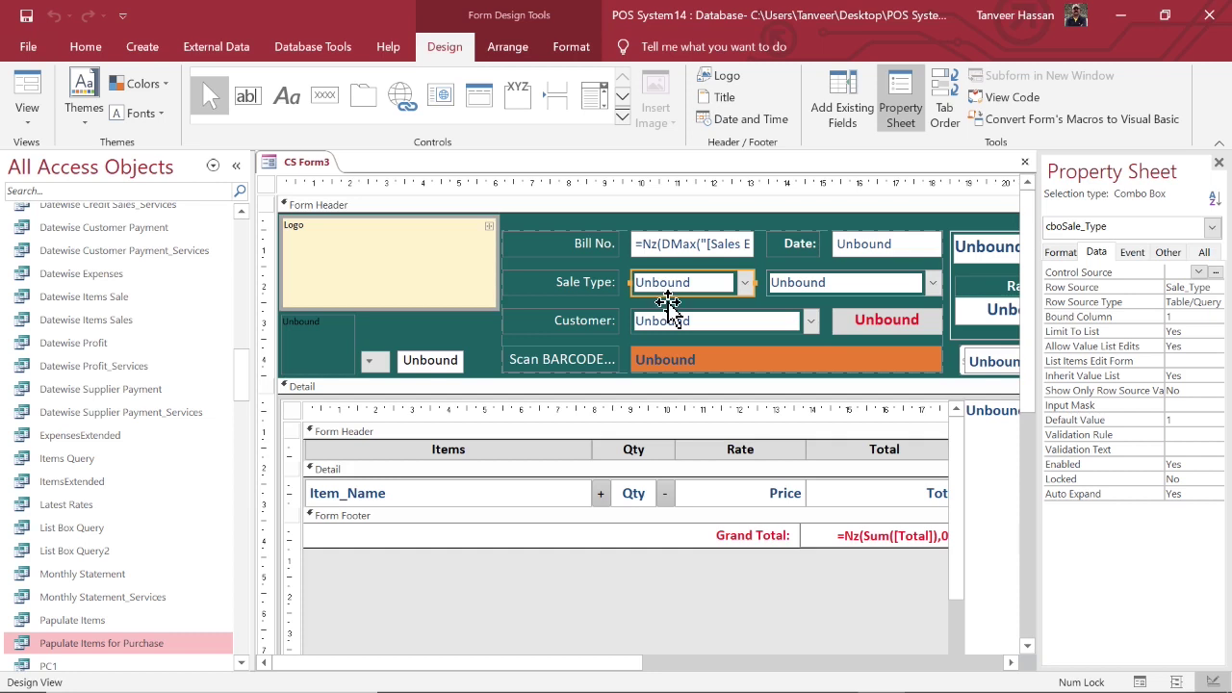
pyautogui.moveTo(1042, 370); pyautogui.dragTo(908, 388)
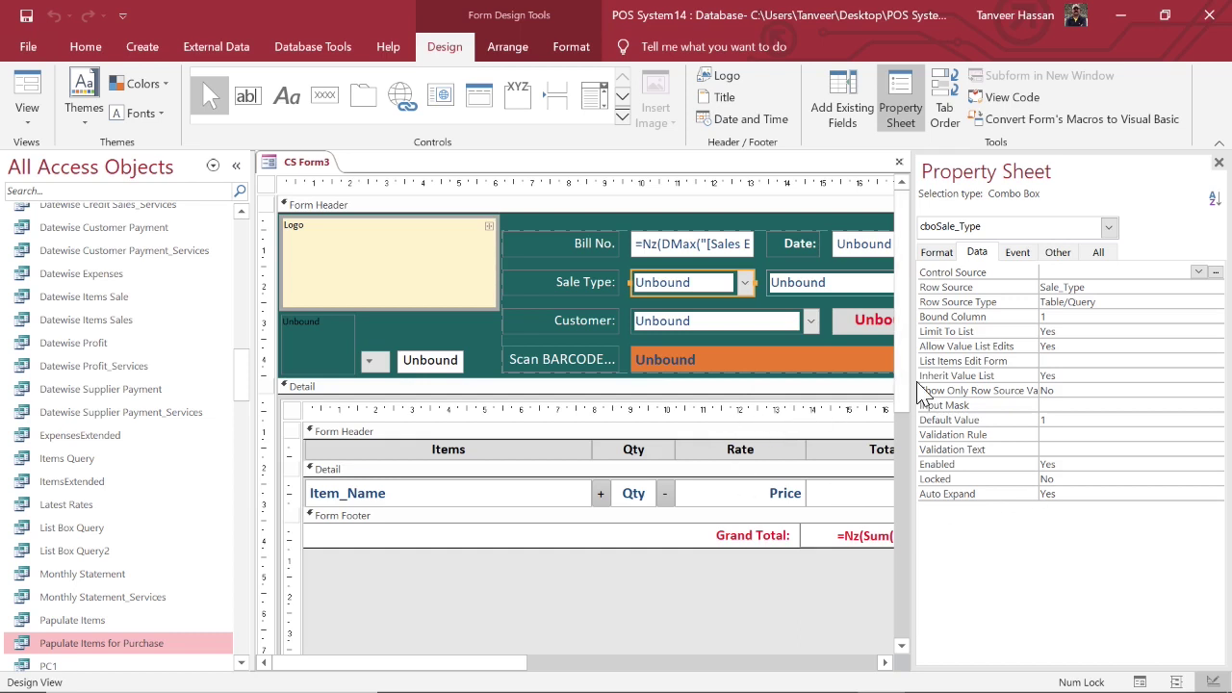
pyautogui.moveTo(921, 393); pyautogui.dragTo(951, 393)
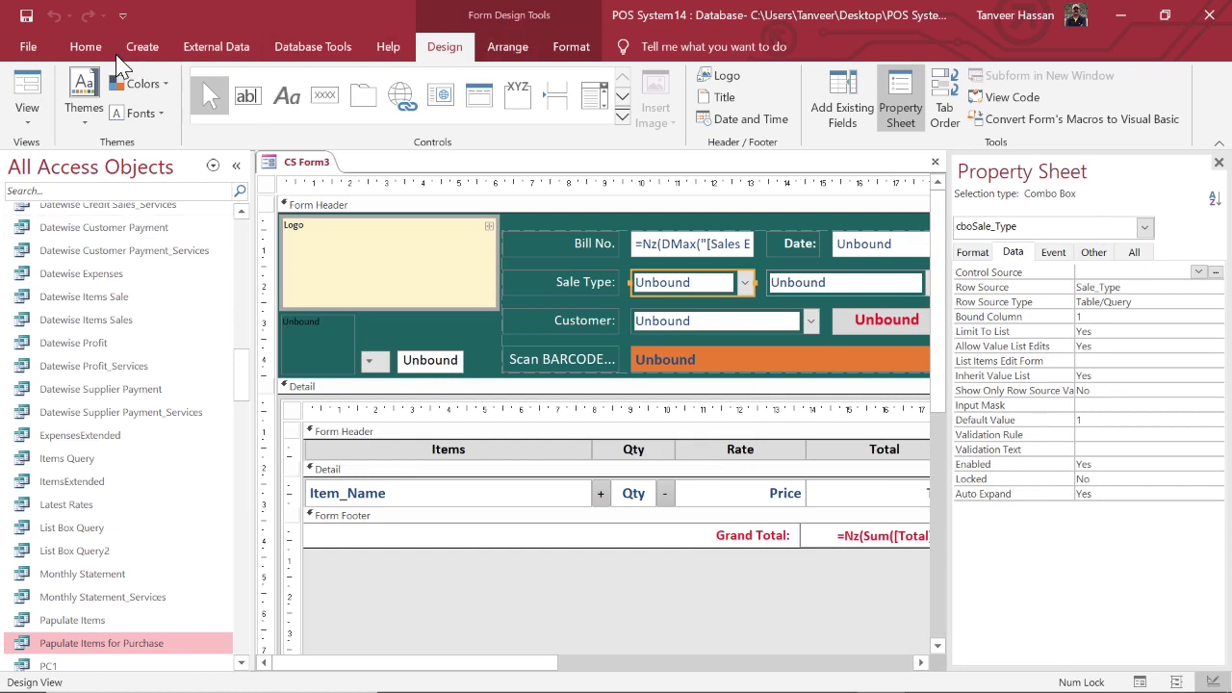
# Step: Select the Bill No. text box and examine its format and data properties
pyautogui.click(84, 50)
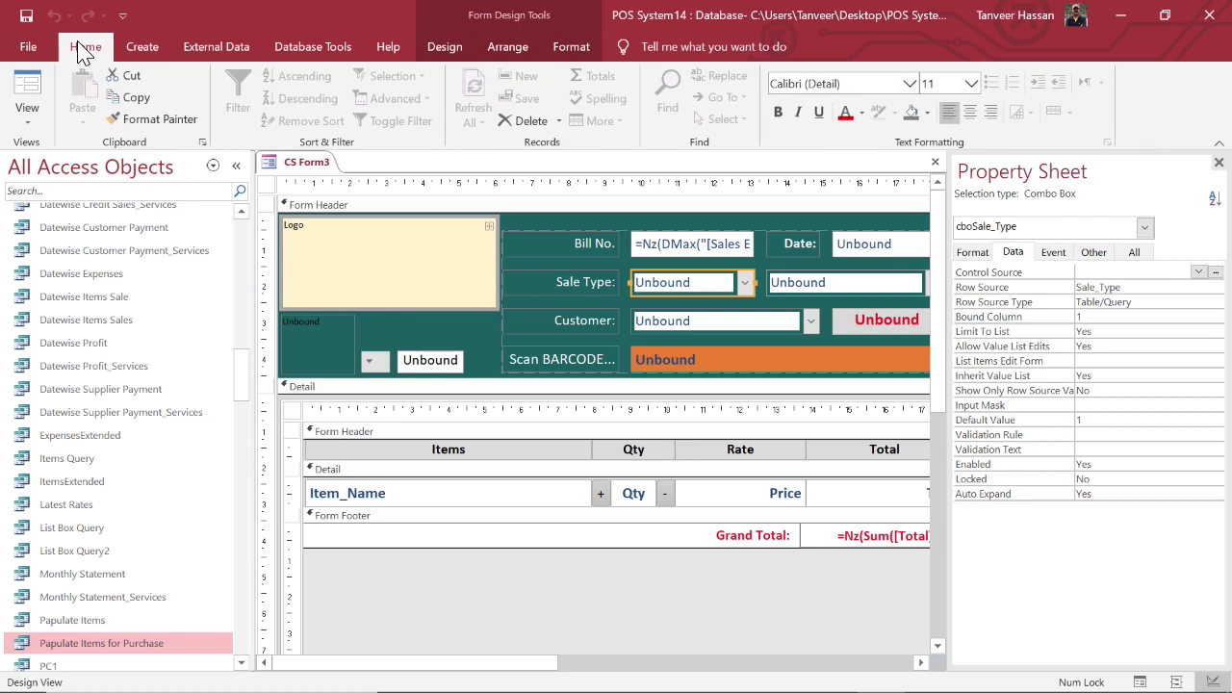
pyautogui.click(445, 49)
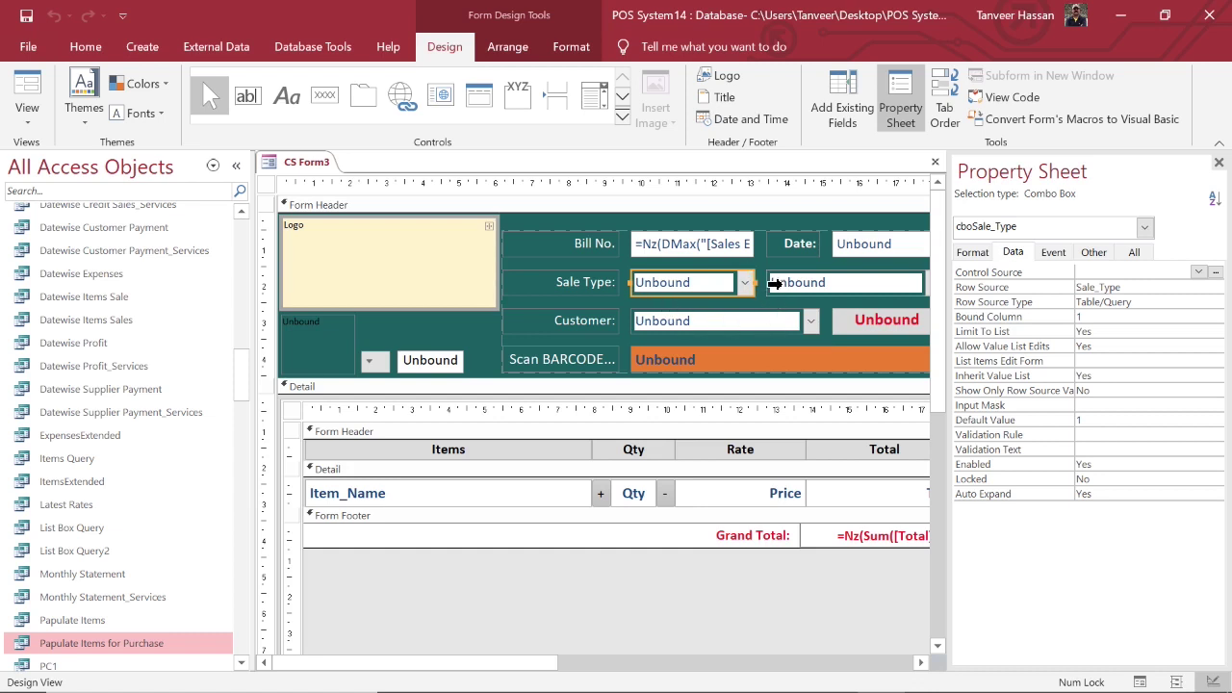
pyautogui.moveTo(758, 282); pyautogui.dragTo(747, 281)
pyautogui.click(718, 254)
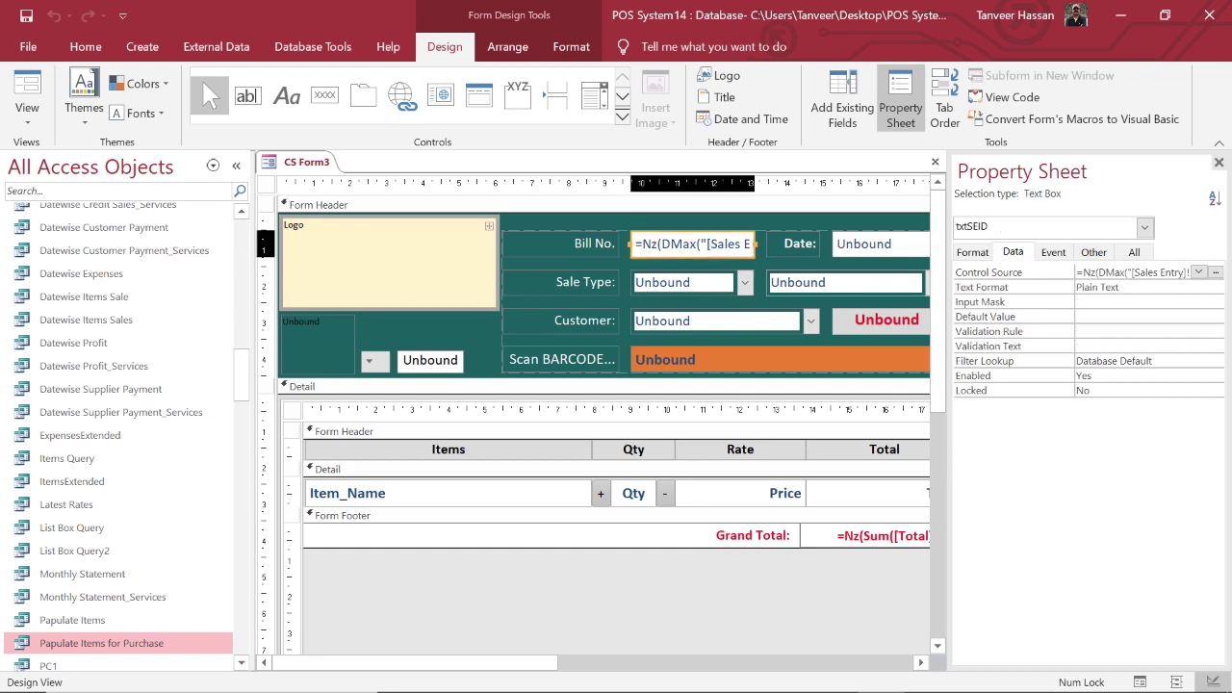
pyautogui.click(973, 253)
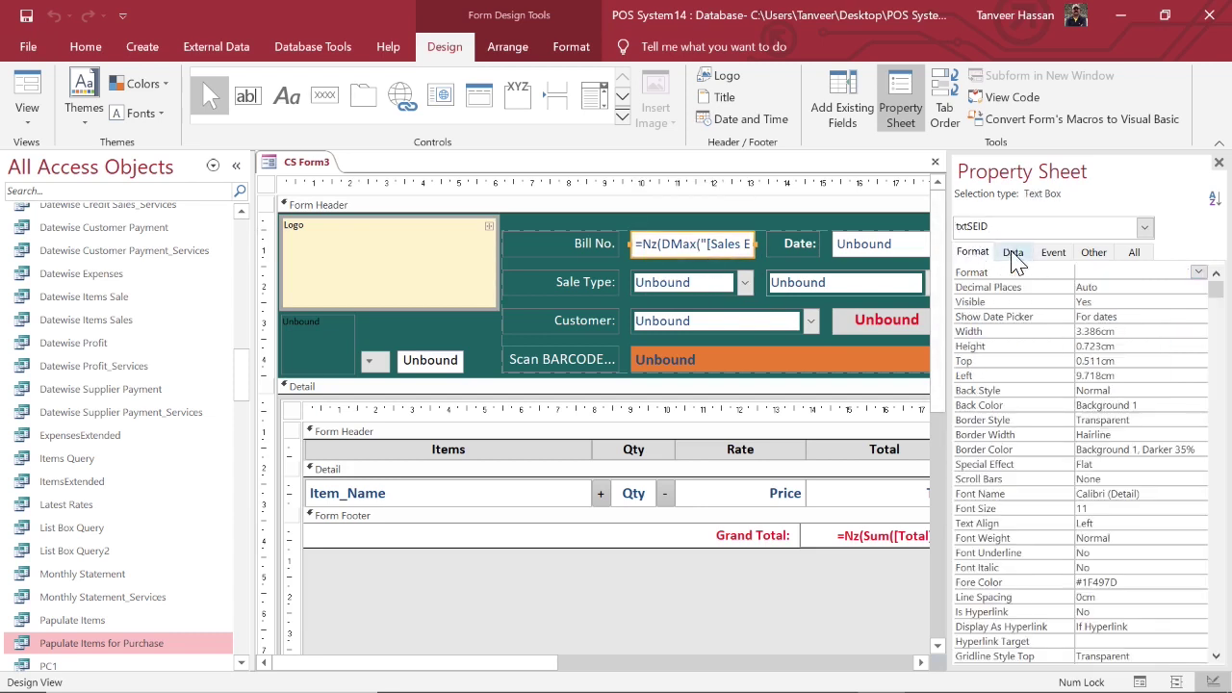
pyautogui.click(1015, 254)
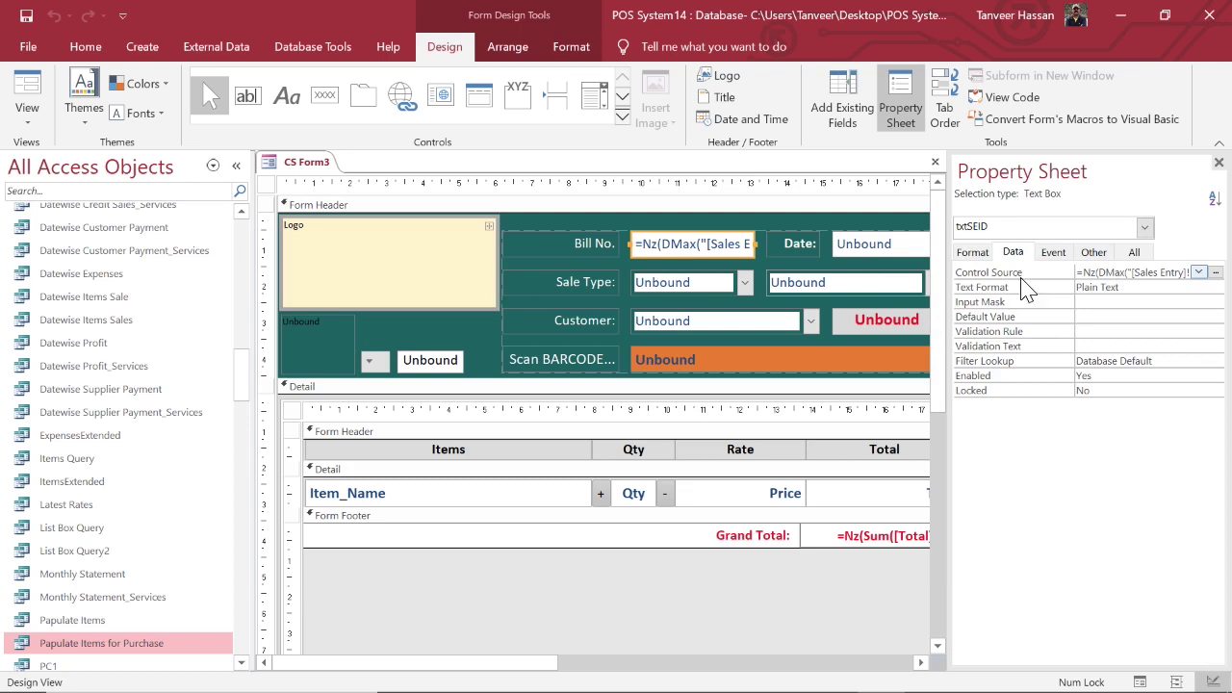
# Step: Look through the further form controls available for the Sale Type combo box's form and close CS Form3
pyautogui.click(693, 286)
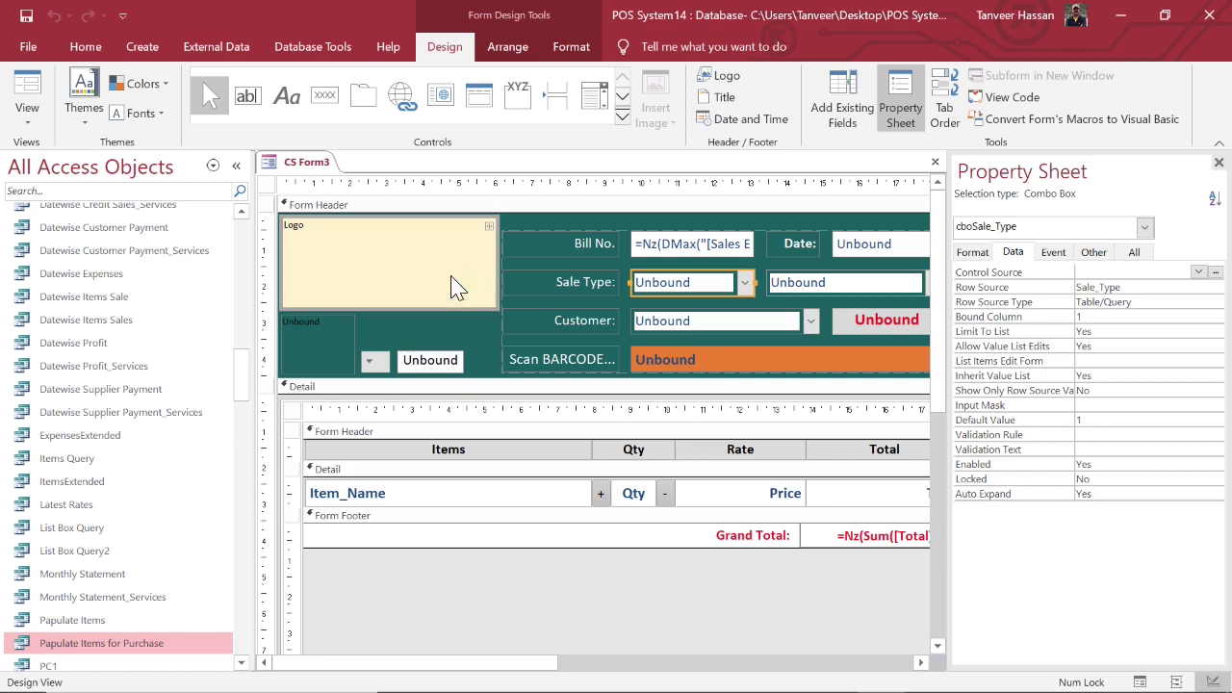
pyautogui.click(622, 95)
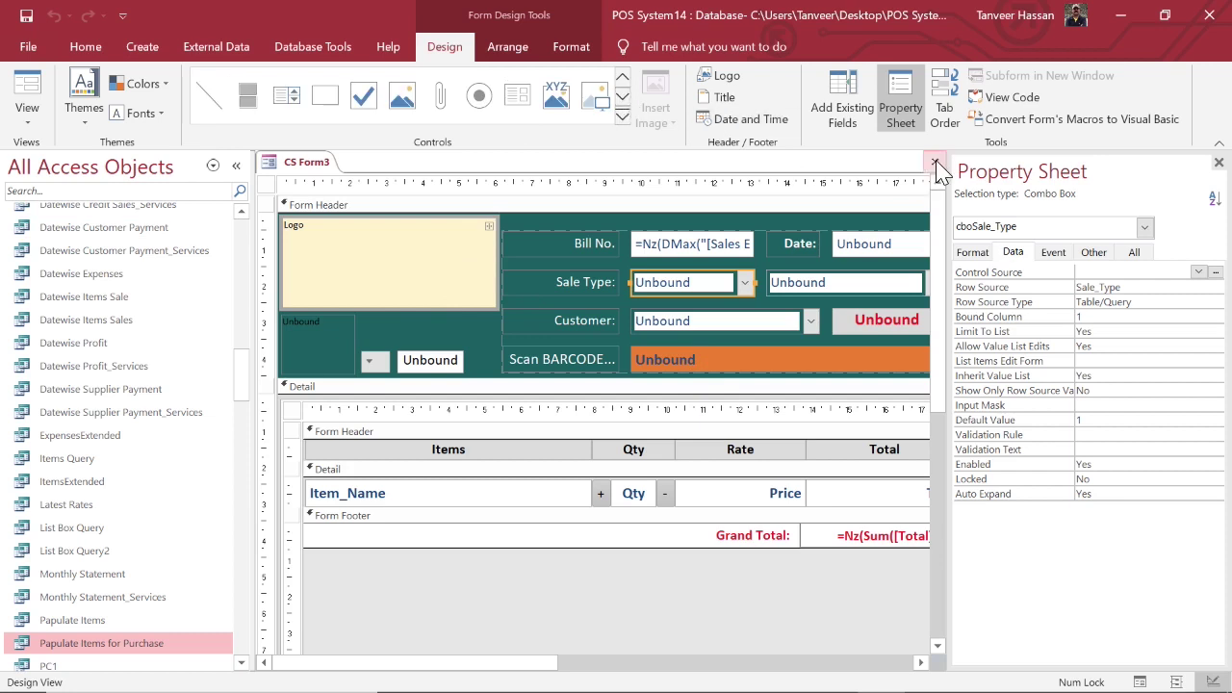
pyautogui.click(934, 162)
# Step: Look through the database's list of forms and create a new blank form
pyautogui.scroll(20, 106, 582)
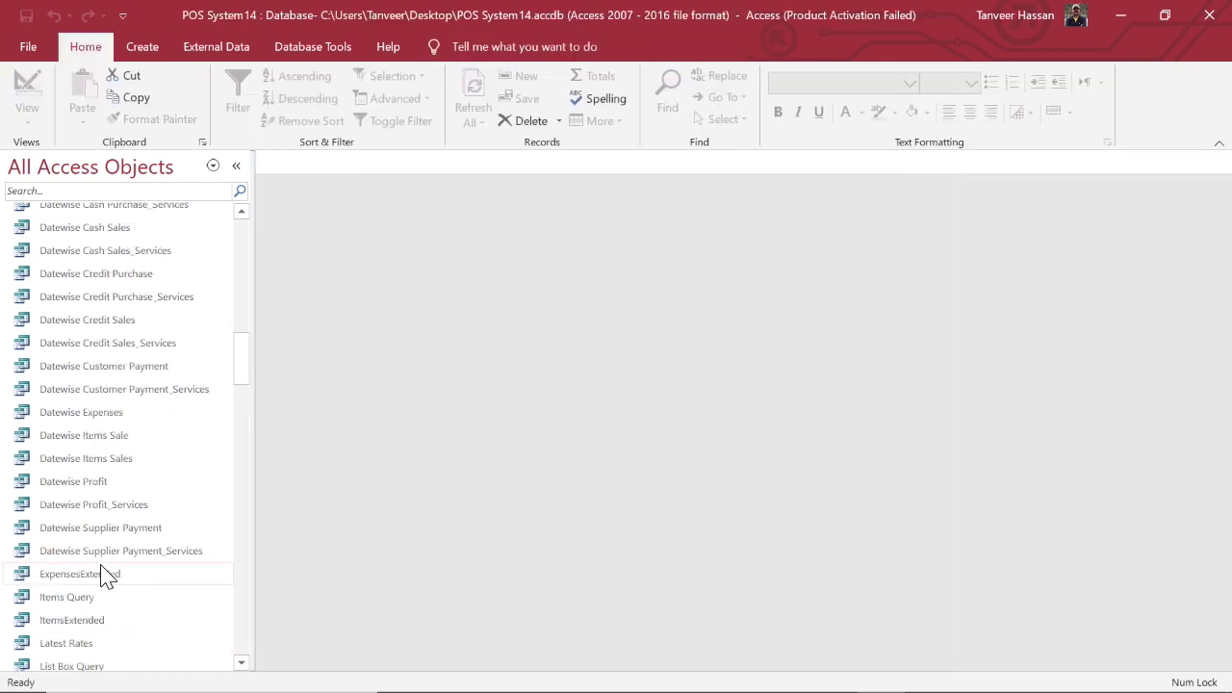
pyautogui.scroll(-20, 166, 571)
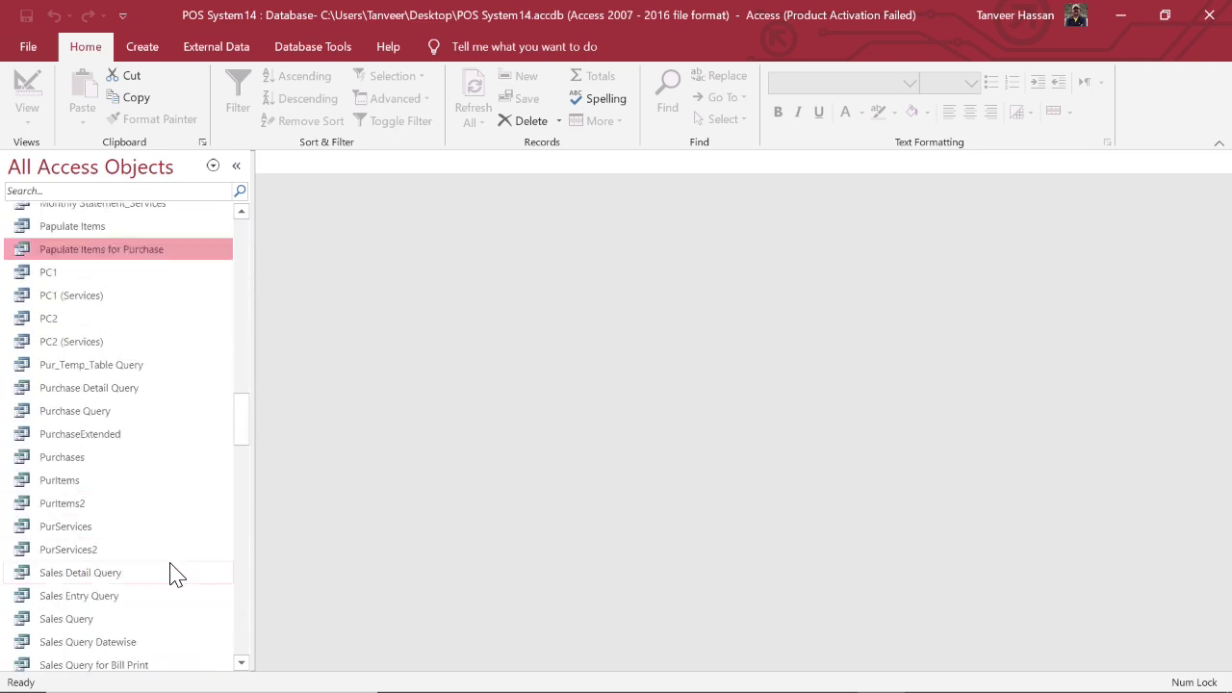
pyautogui.scroll(-15, 175, 574)
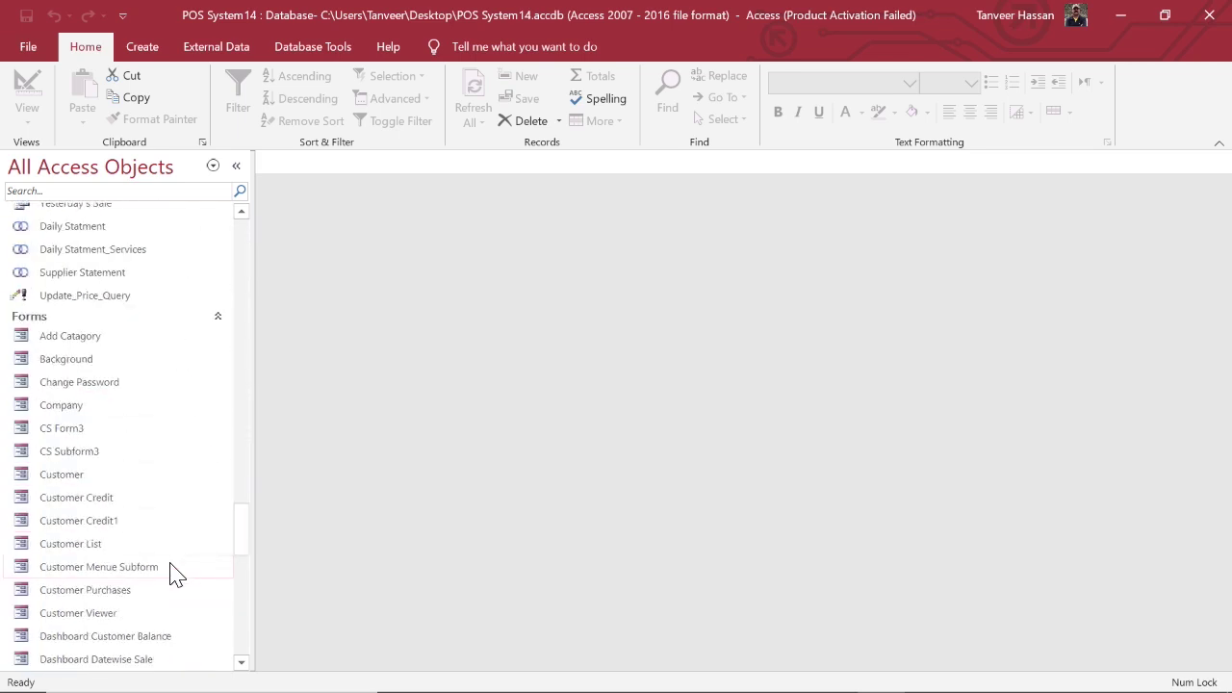
pyautogui.click(143, 46)
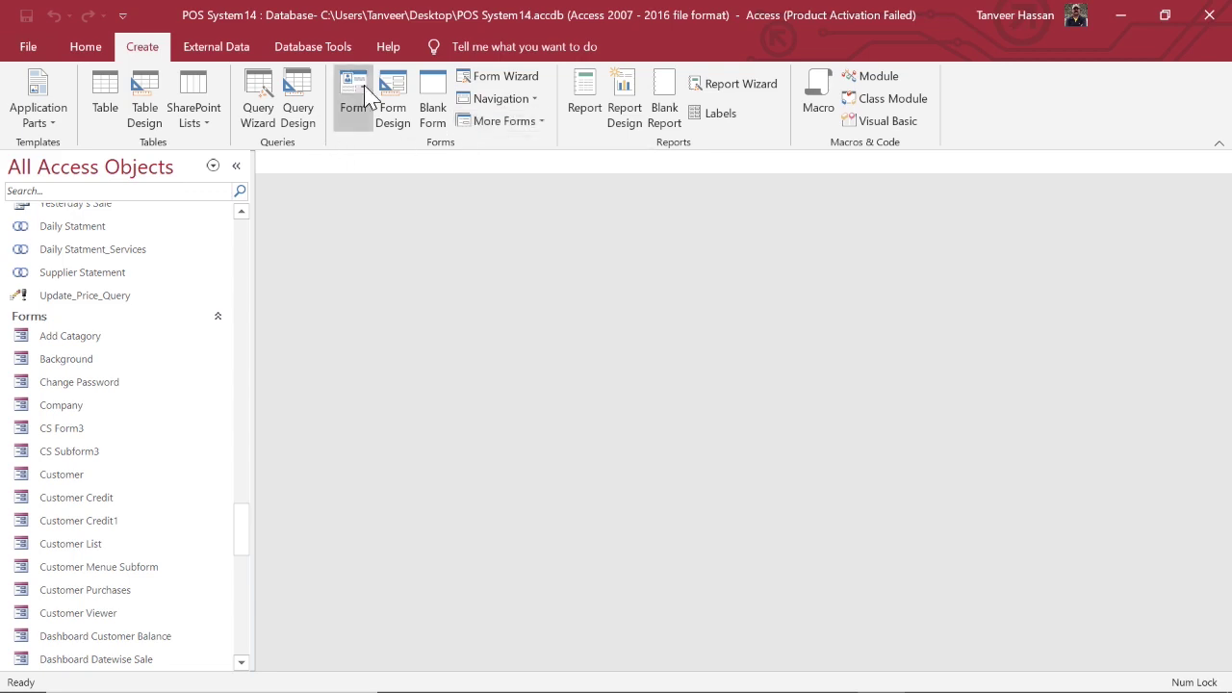
pyautogui.click(433, 92)
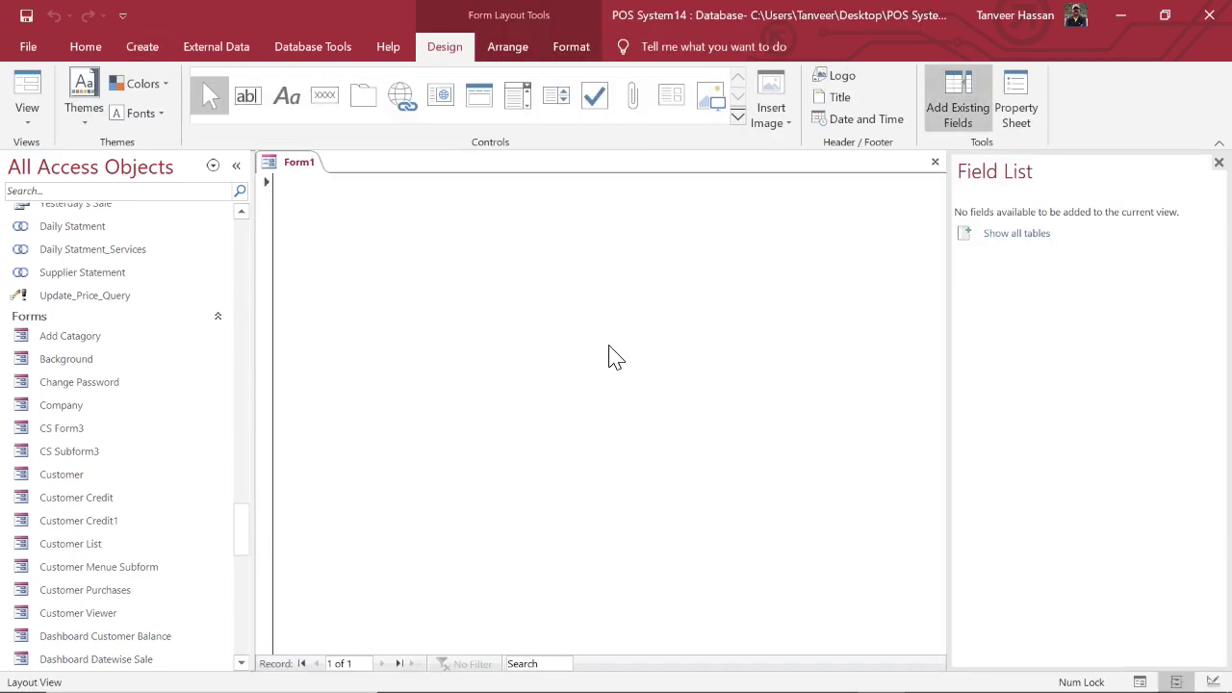
# Step: Switch the blank form to Design View and shrink its Detail section to about 10.7 by 5 ruler units
pyautogui.rightClick(516, 267)
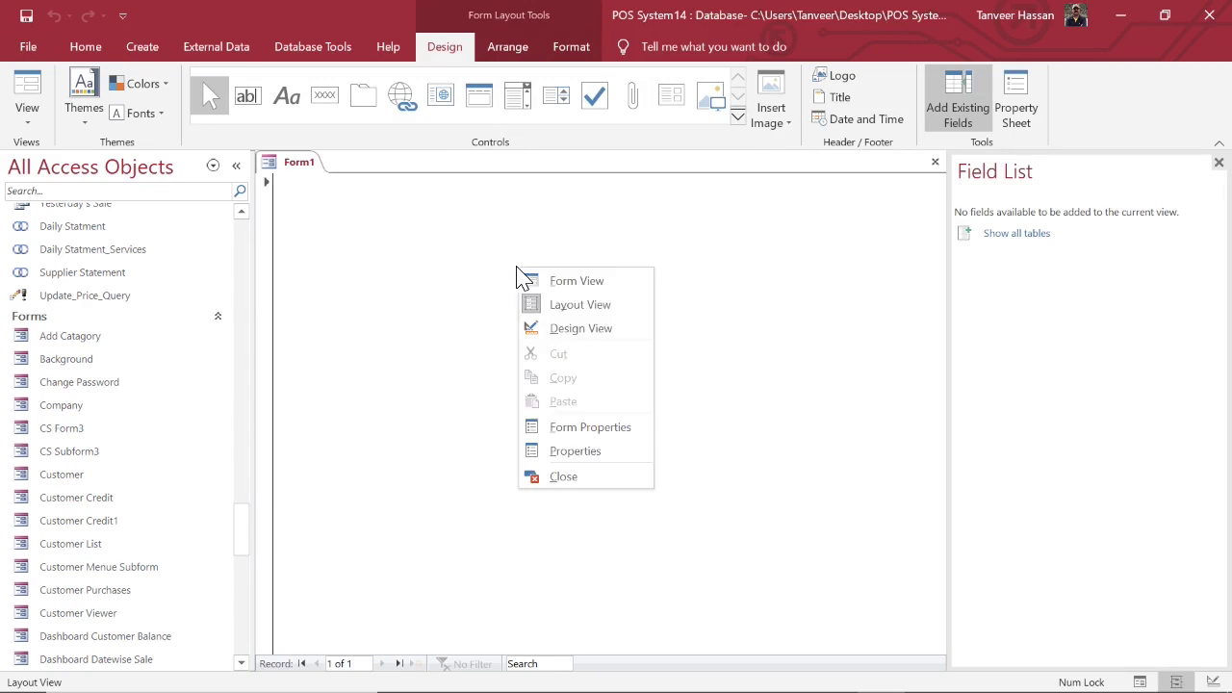
pyautogui.click(578, 328)
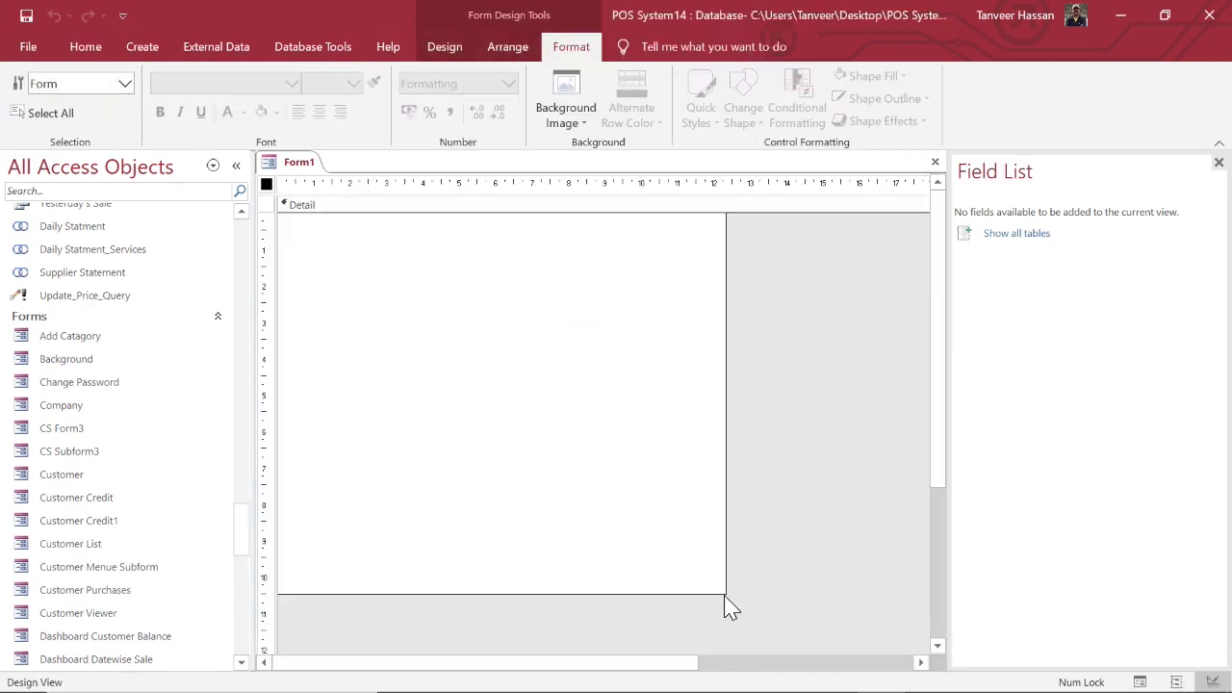
pyautogui.moveTo(727, 594); pyautogui.dragTo(667, 398)
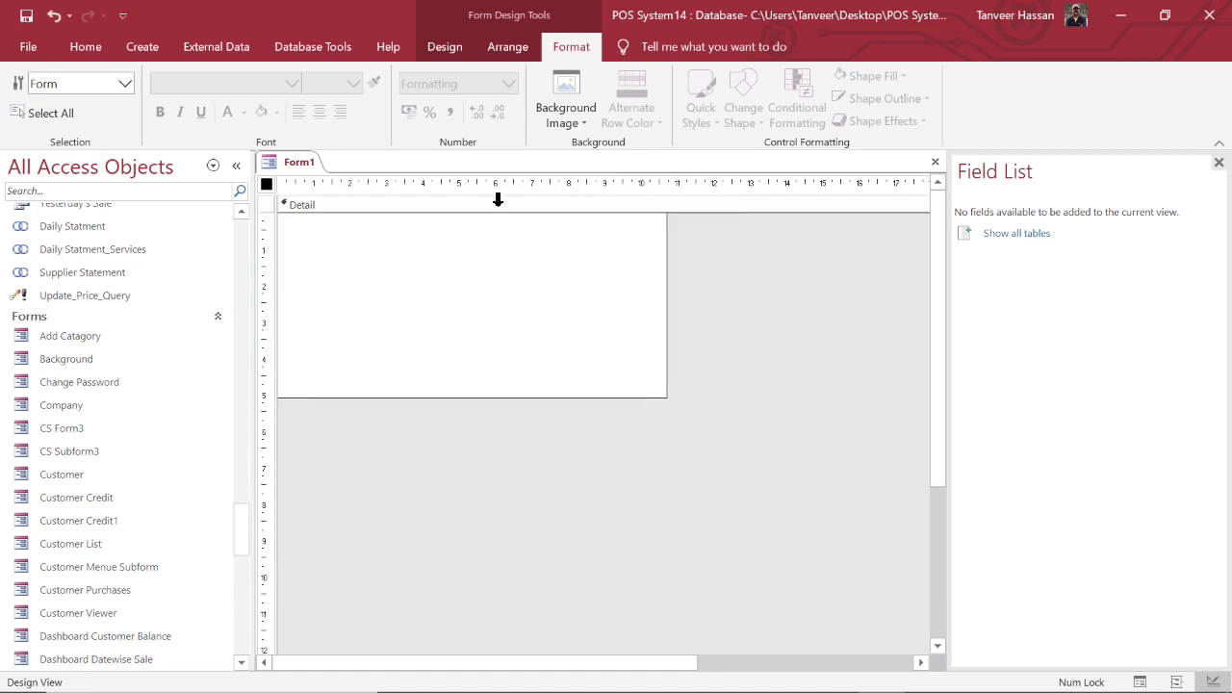
# Step: Draw a combo box about 7 ruler units wide in the Detail section and cancel its wizard
pyautogui.click(445, 48)
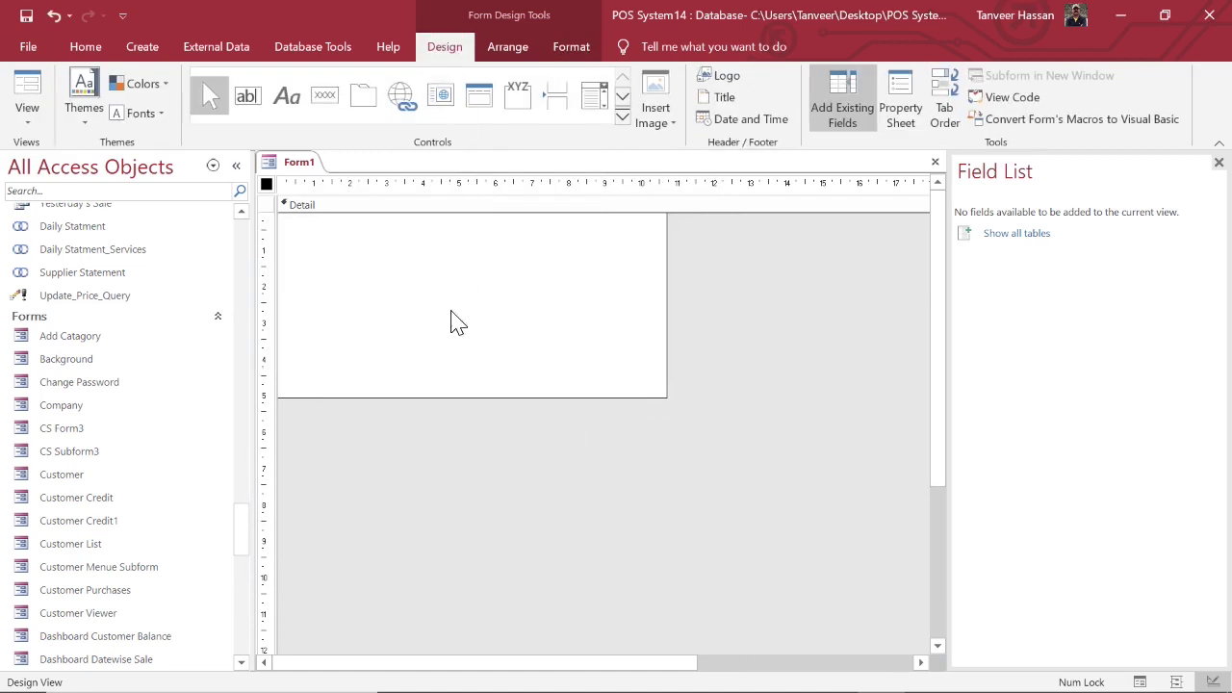
pyautogui.click(594, 97)
pyautogui.moveTo(325, 254); pyautogui.dragTo(588, 286)
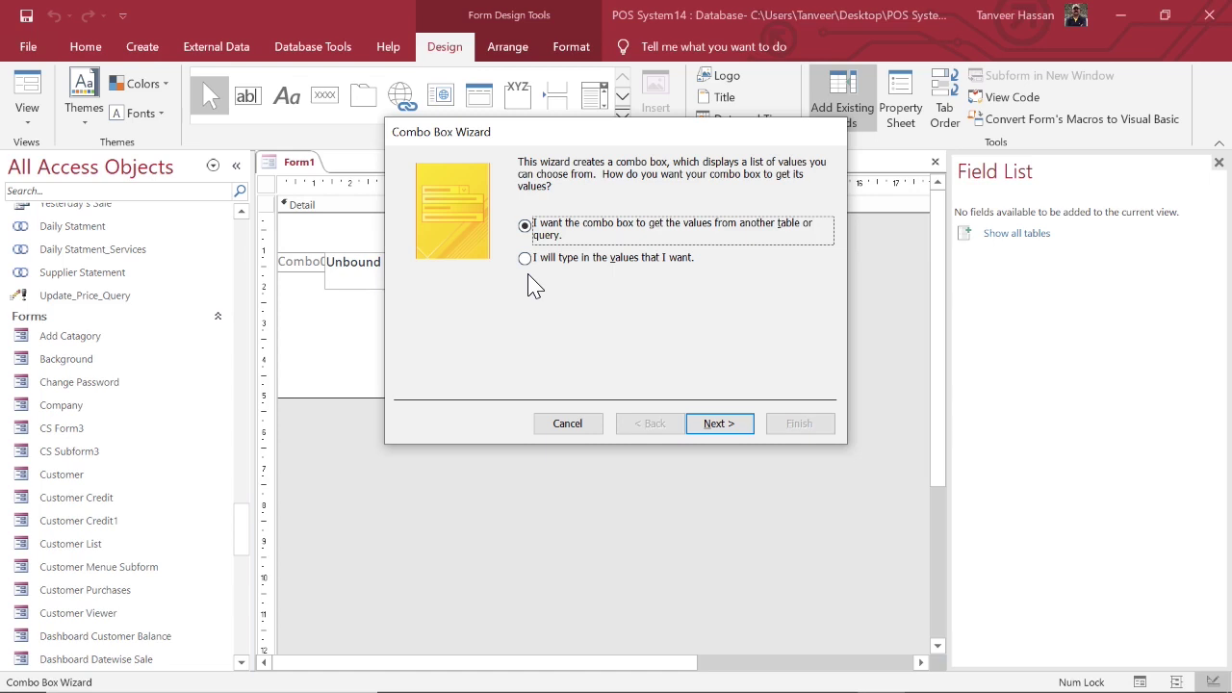
pyautogui.click(565, 429)
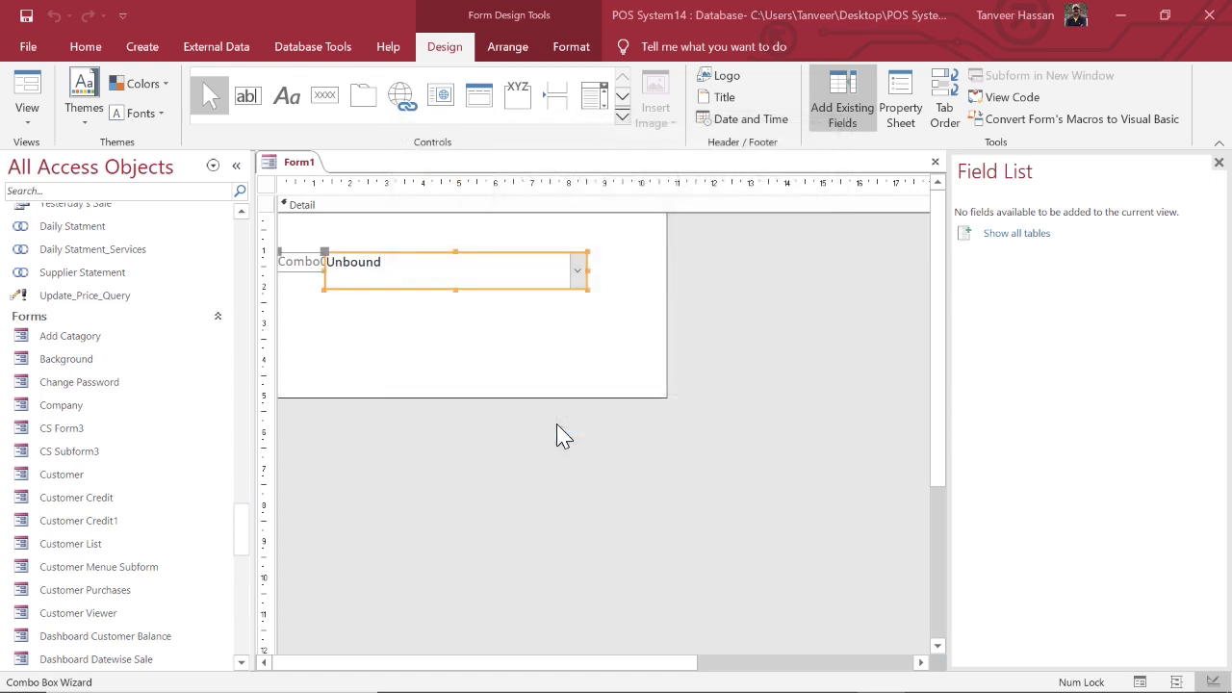
# Step: Open CS Form3 in Design View and select its Sale Type combo box
pyautogui.rightClick(140, 433)
pyautogui.click(202, 222)
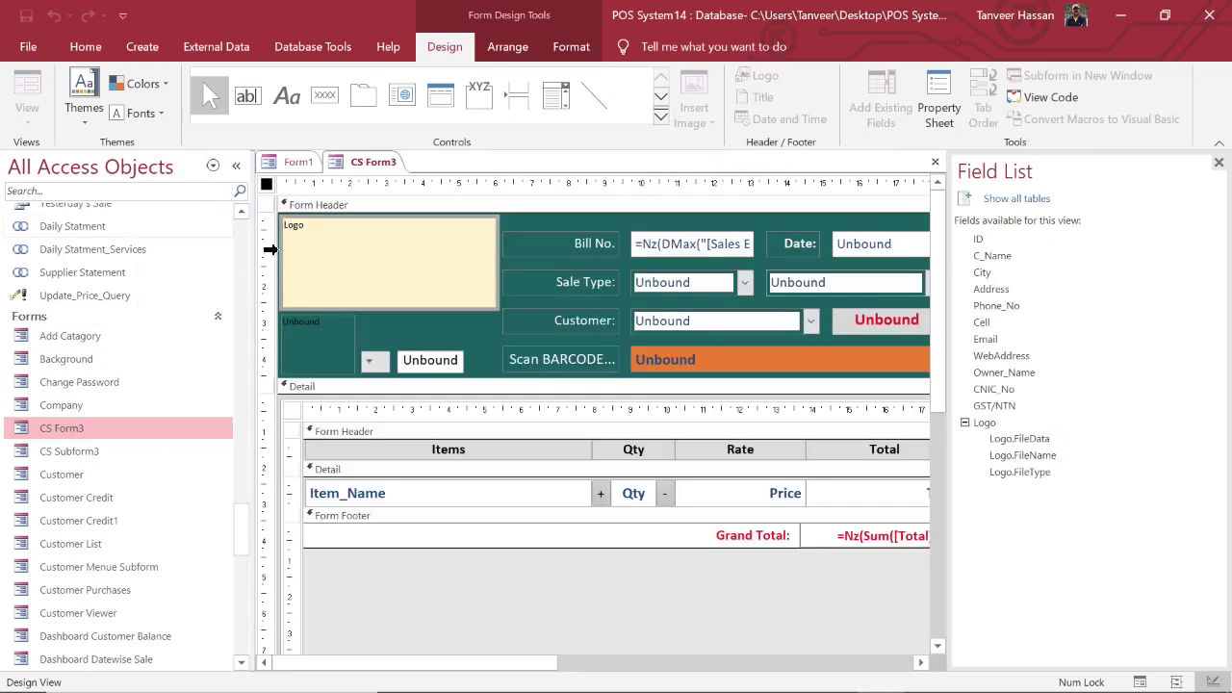
pyautogui.click(693, 284)
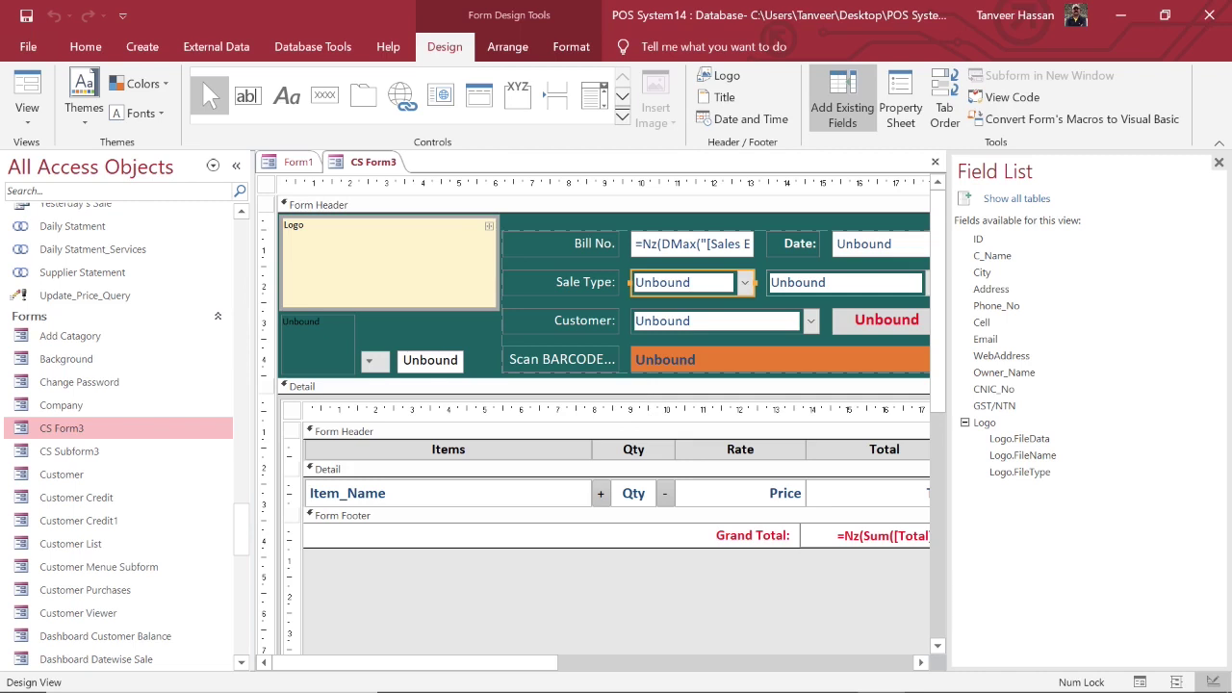
# Step: Run CS Form3 in Form View, look at the Sale Type choices and exit the form without saving the sale
pyautogui.click(27, 84)
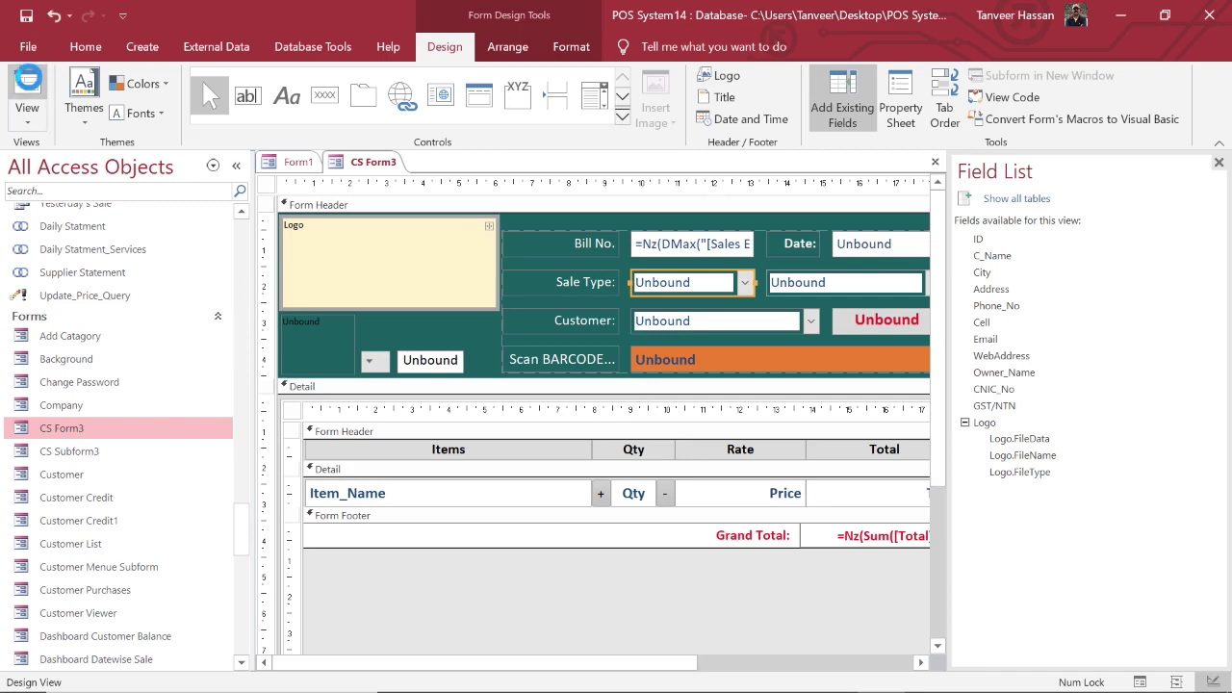
pyautogui.click(730, 274)
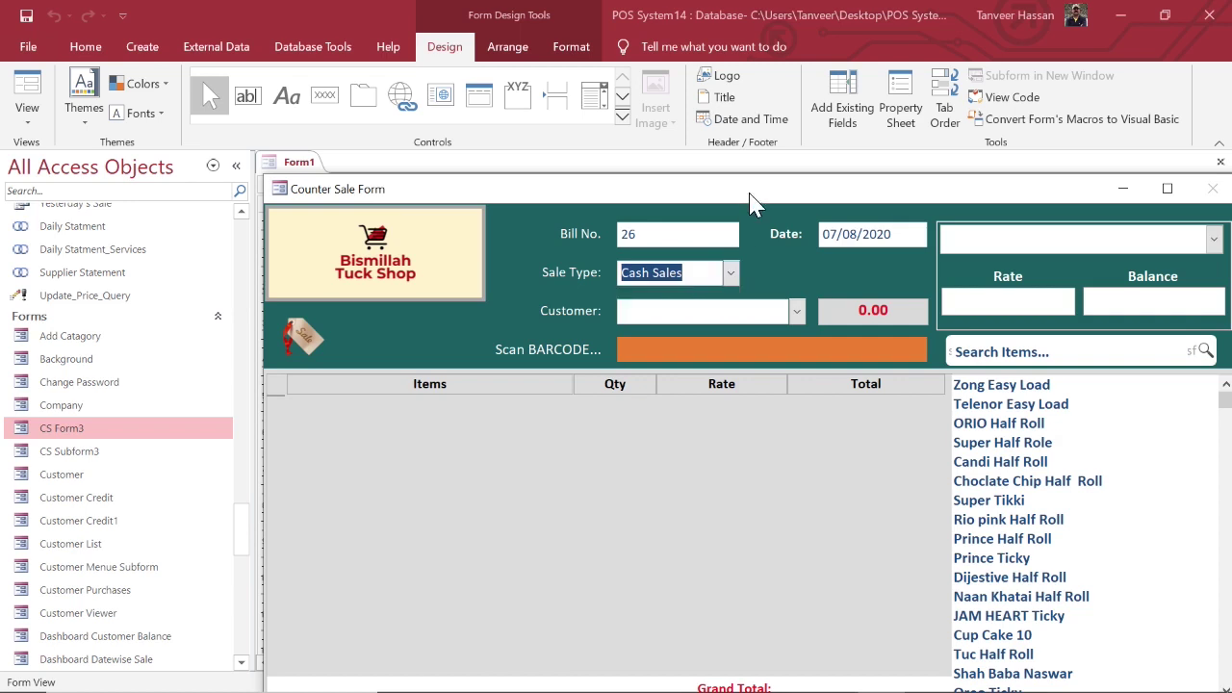
pyautogui.moveTo(751, 194); pyautogui.dragTo(624, 71)
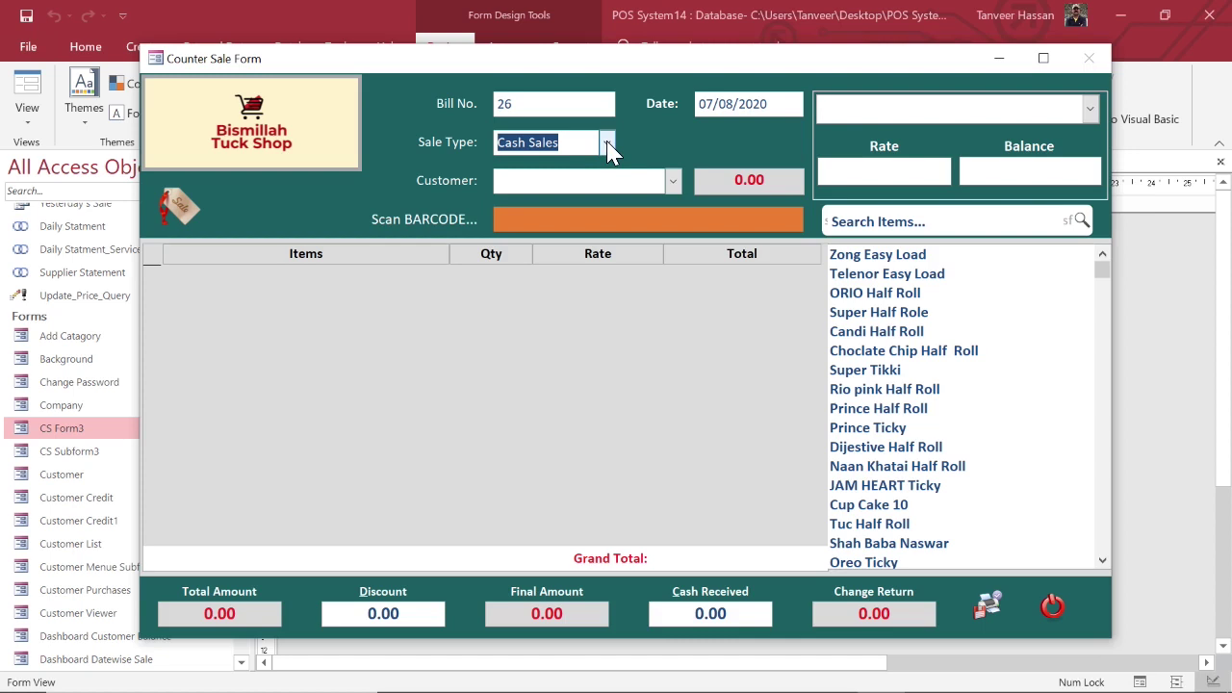
pyautogui.click(1060, 609)
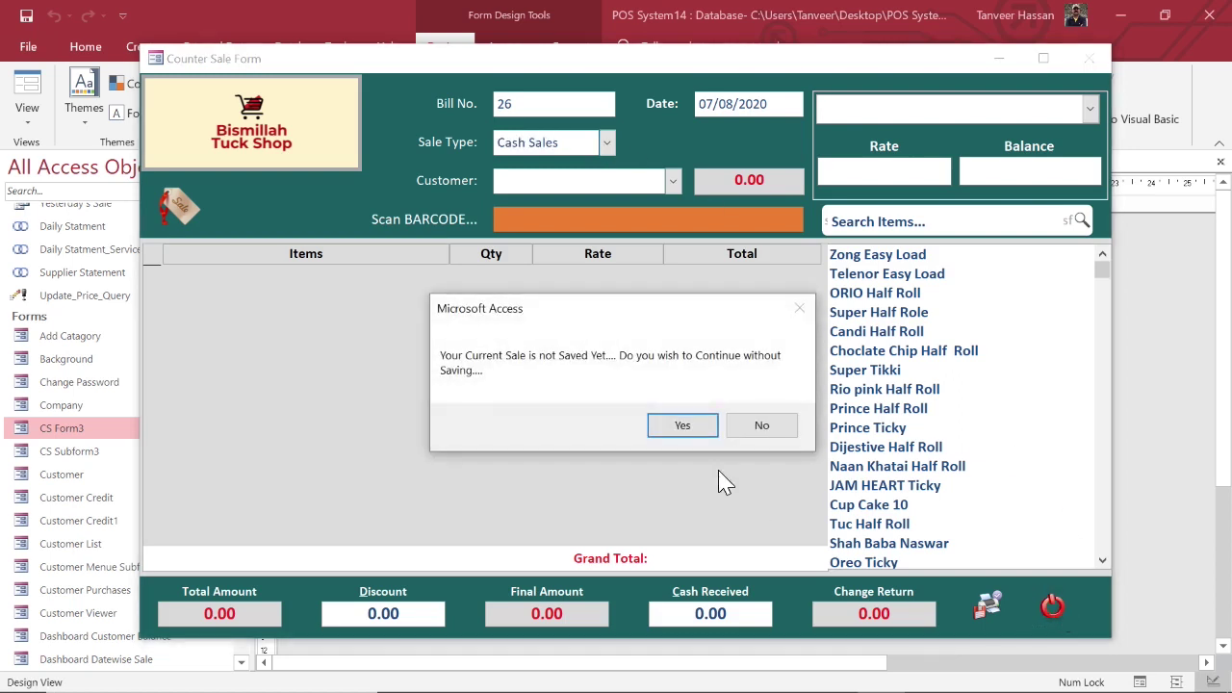
pyautogui.click(683, 427)
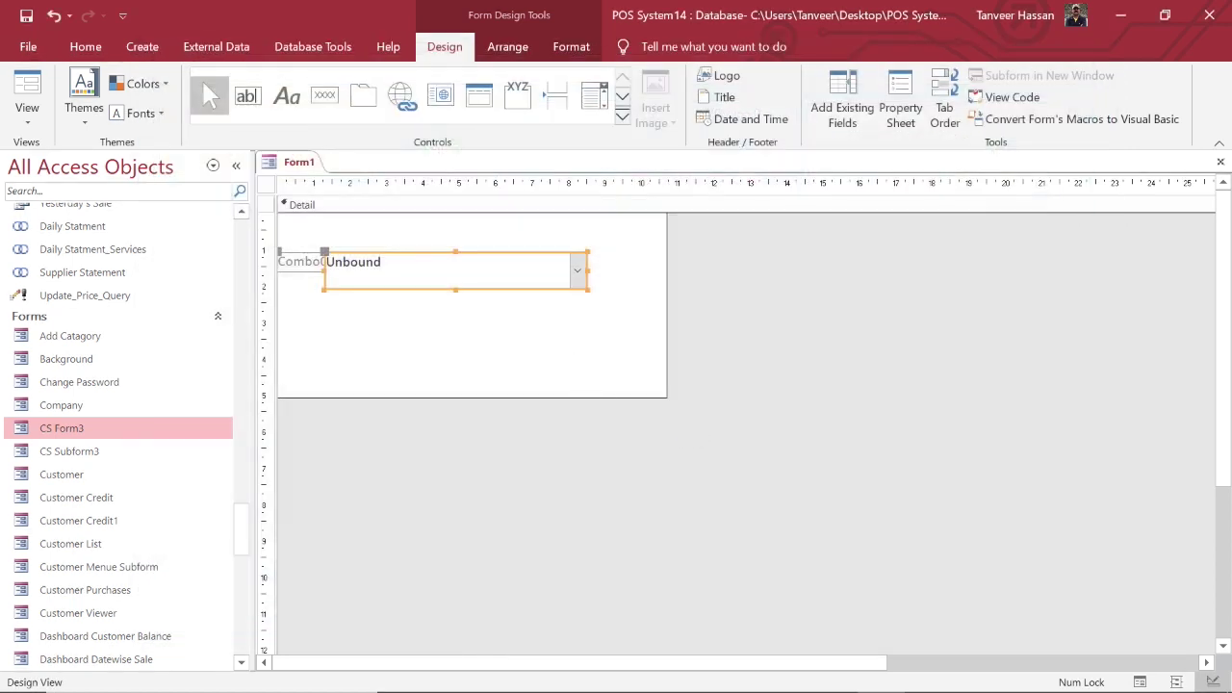
# Step: Replace the combo box in Form1 with a new one about 8 ruler units wide whose list values are typed in
pyautogui.press('Delete')
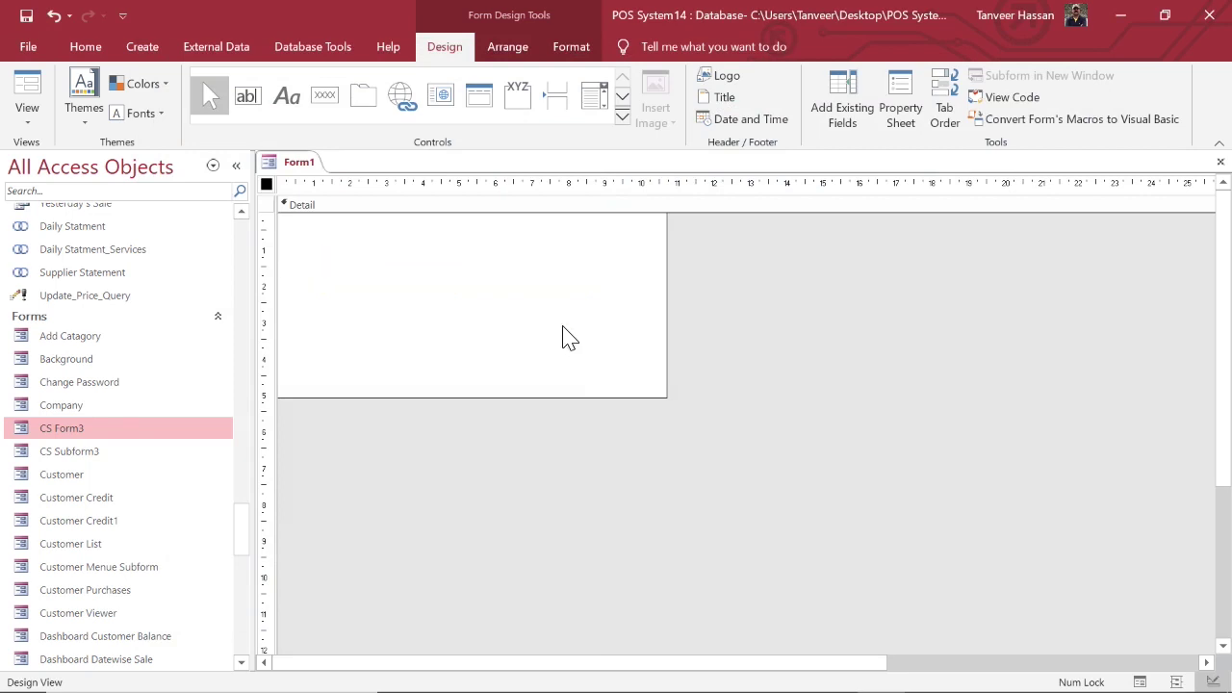
pyautogui.click(594, 94)
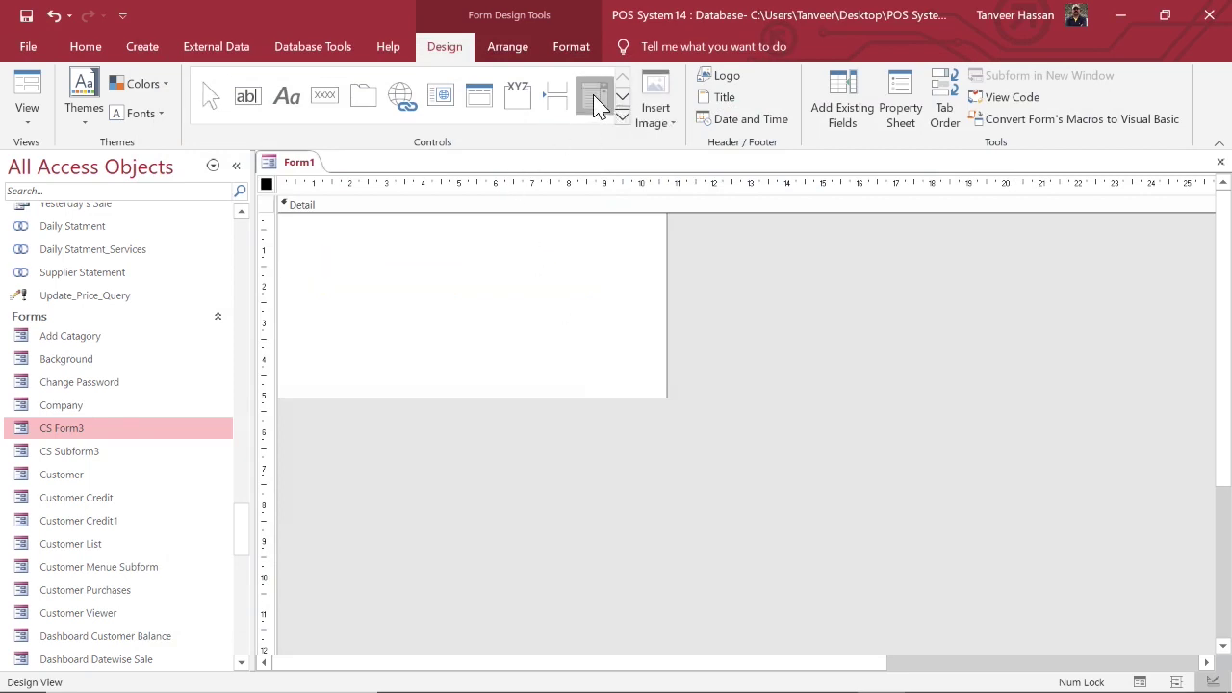
pyautogui.moveTo(310, 245); pyautogui.dragTo(596, 282)
pyautogui.click(585, 260)
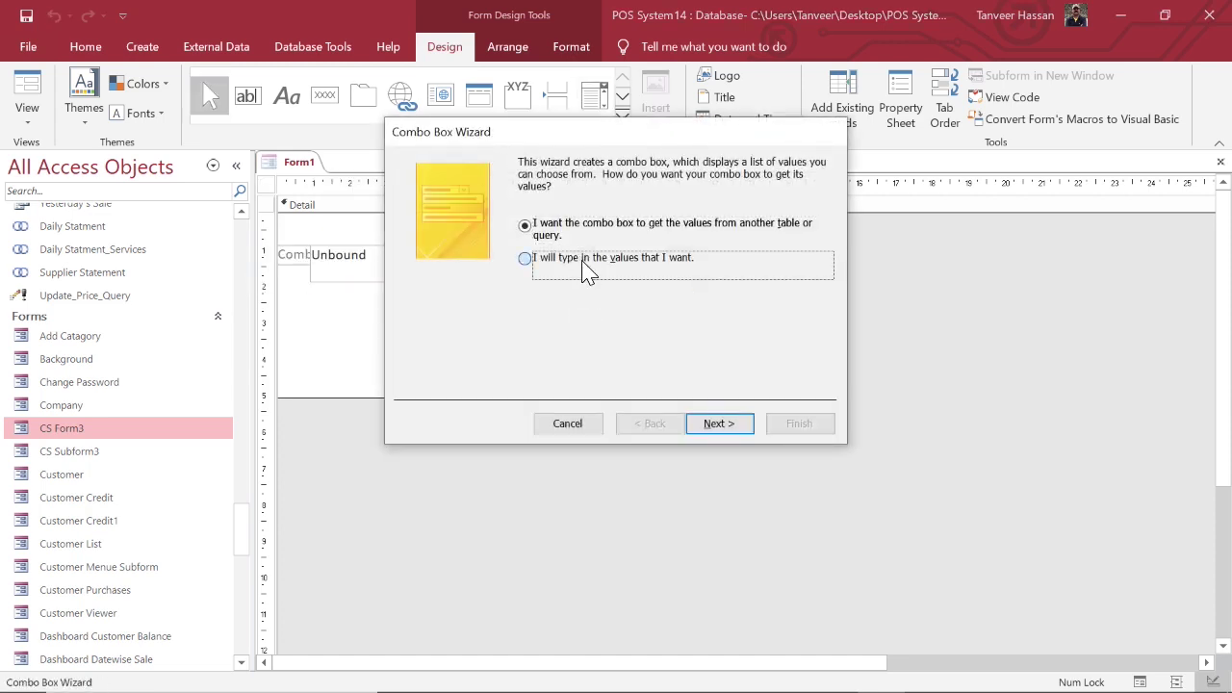
pyautogui.click(719, 423)
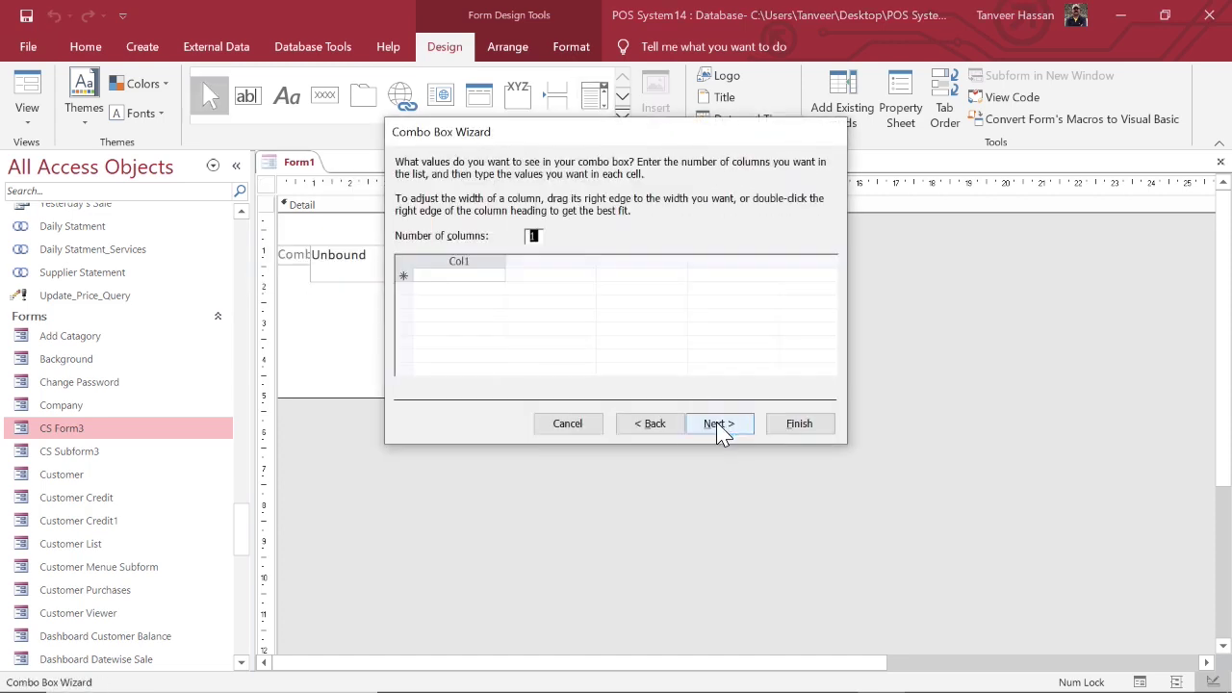
pyautogui.click(459, 275)
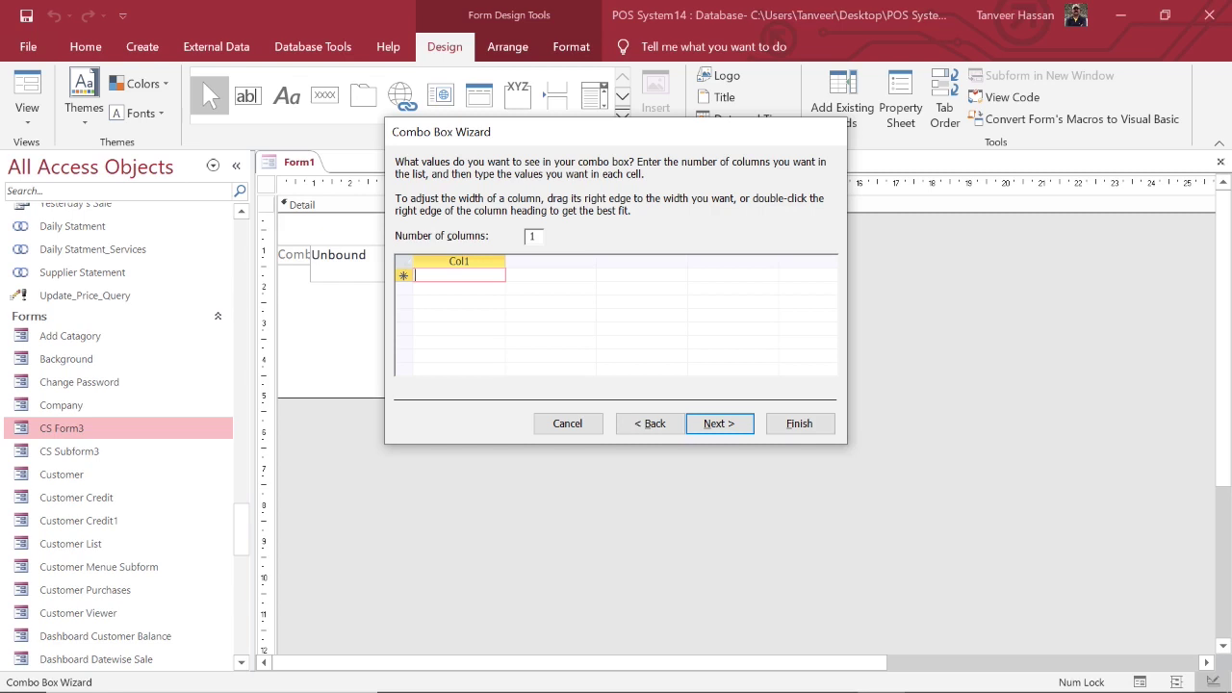
pyautogui.click(714, 425)
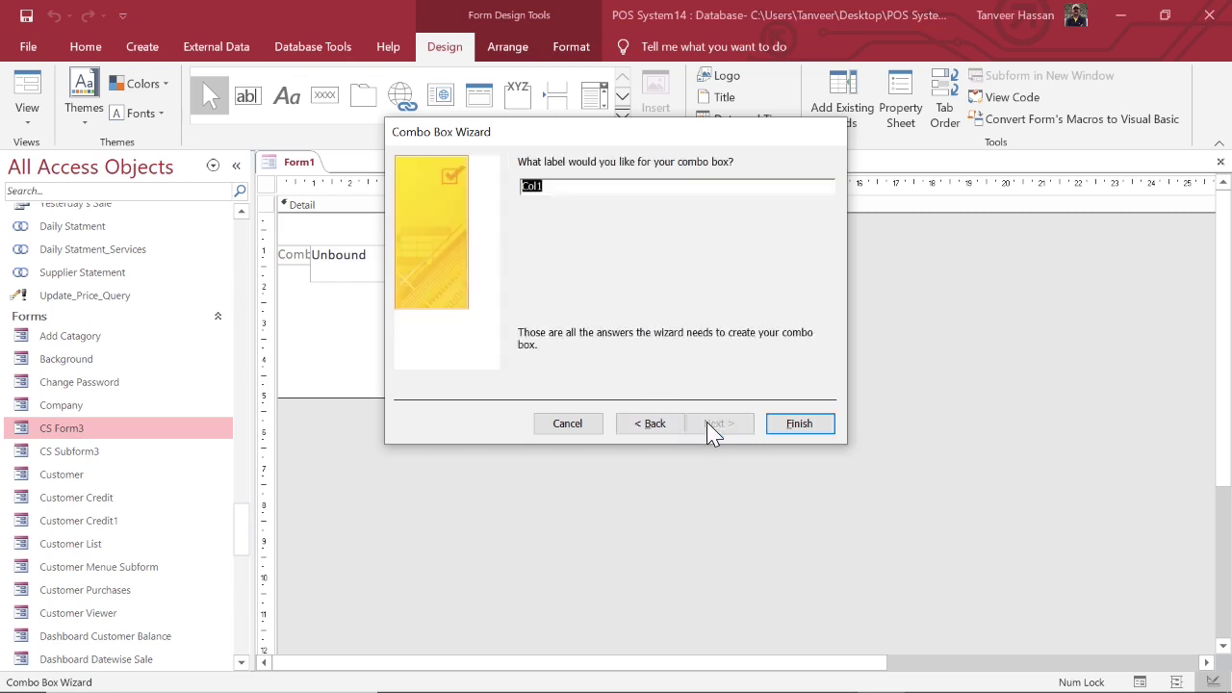
pyautogui.click(648, 433)
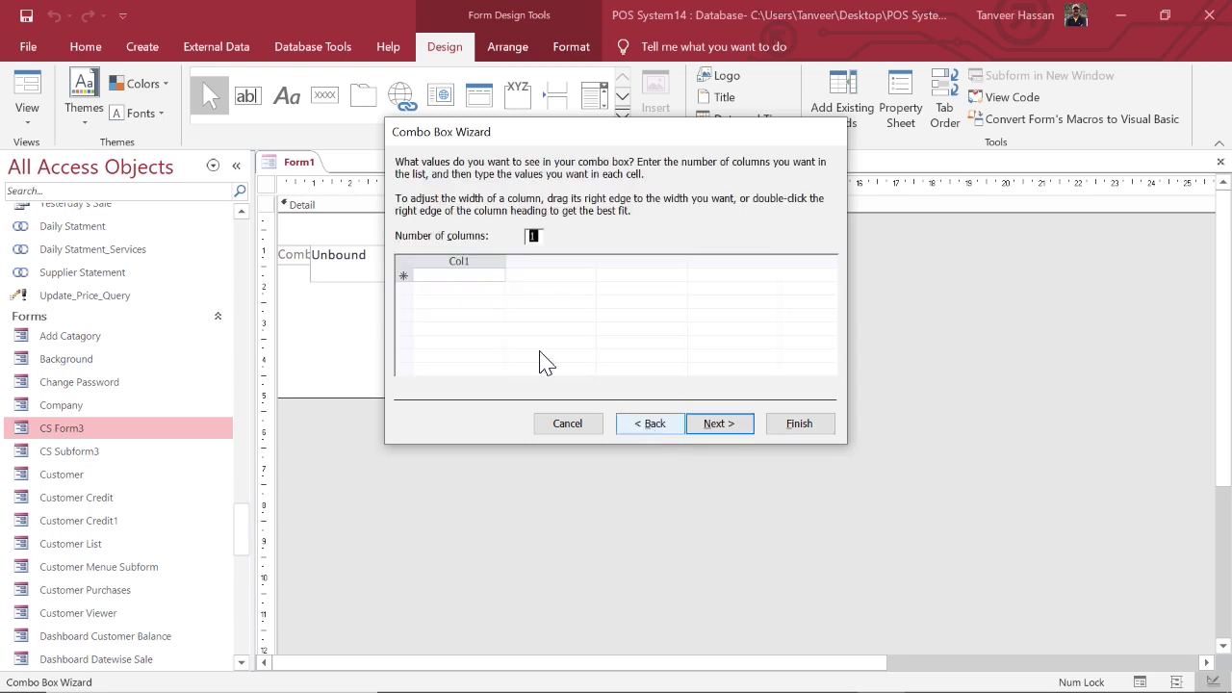
# Step: Enter Cash Sale and Credit Sale as the two values in Col1 of the combo box list
pyautogui.click(458, 276)
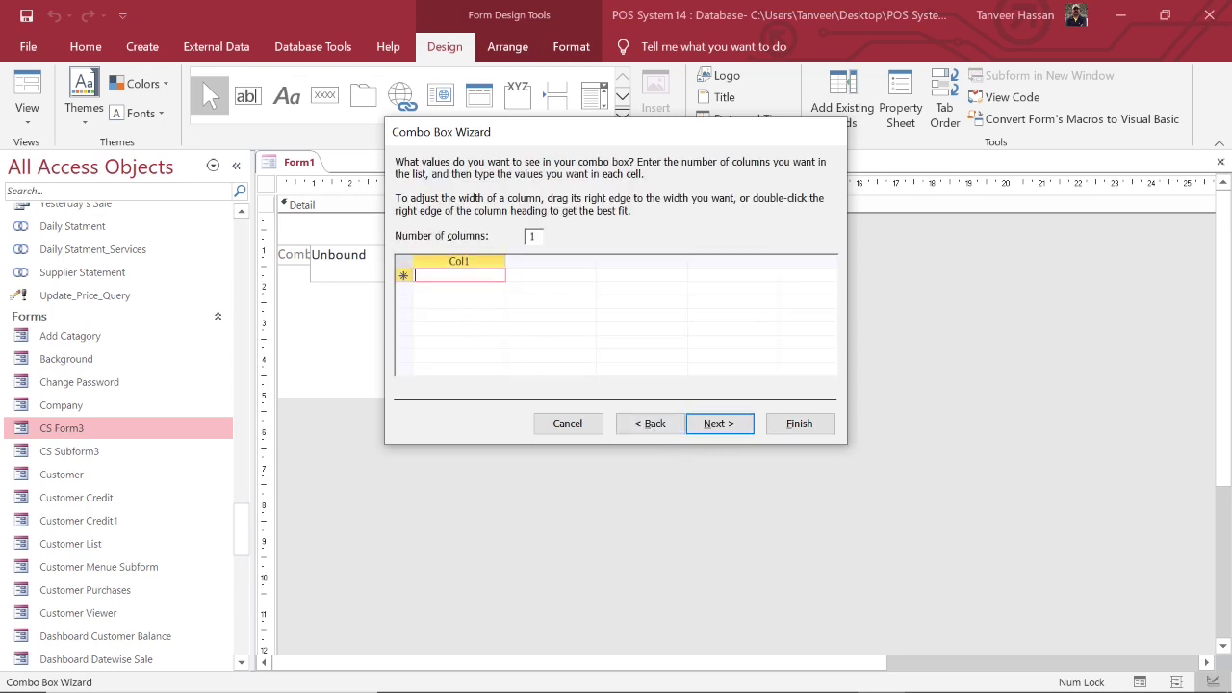
pyautogui.write('asd')
pyautogui.press('BackSpace')
pyautogui.press('BackSpace')
pyautogui.press('BackSpace')
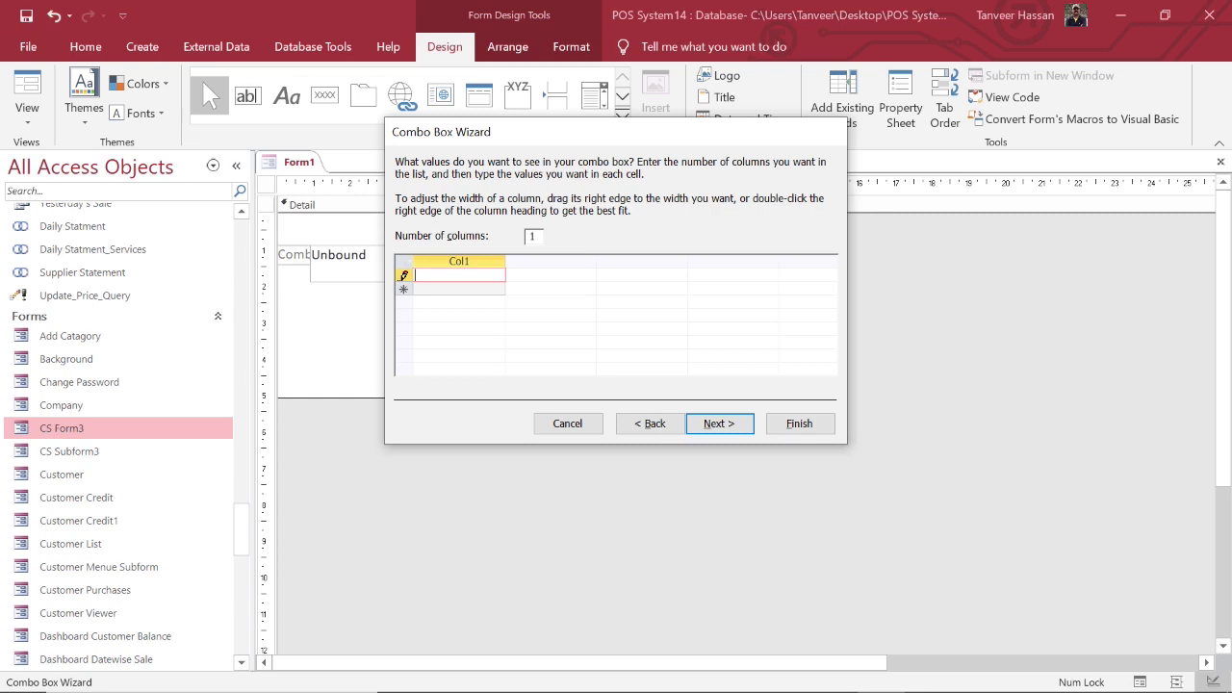
pyautogui.write('Cash Sale')
pyautogui.press('Tab')
pyautogui.write('Cre')
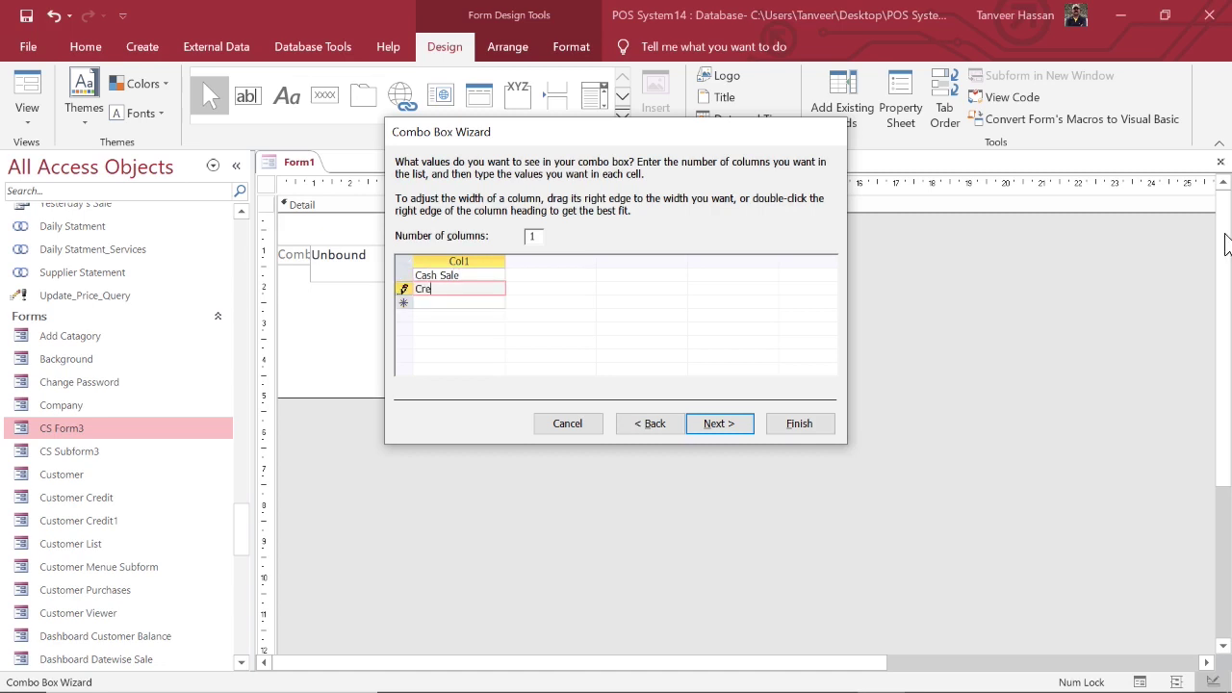
pyautogui.write('dit Sale')
pyautogui.click(477, 261)
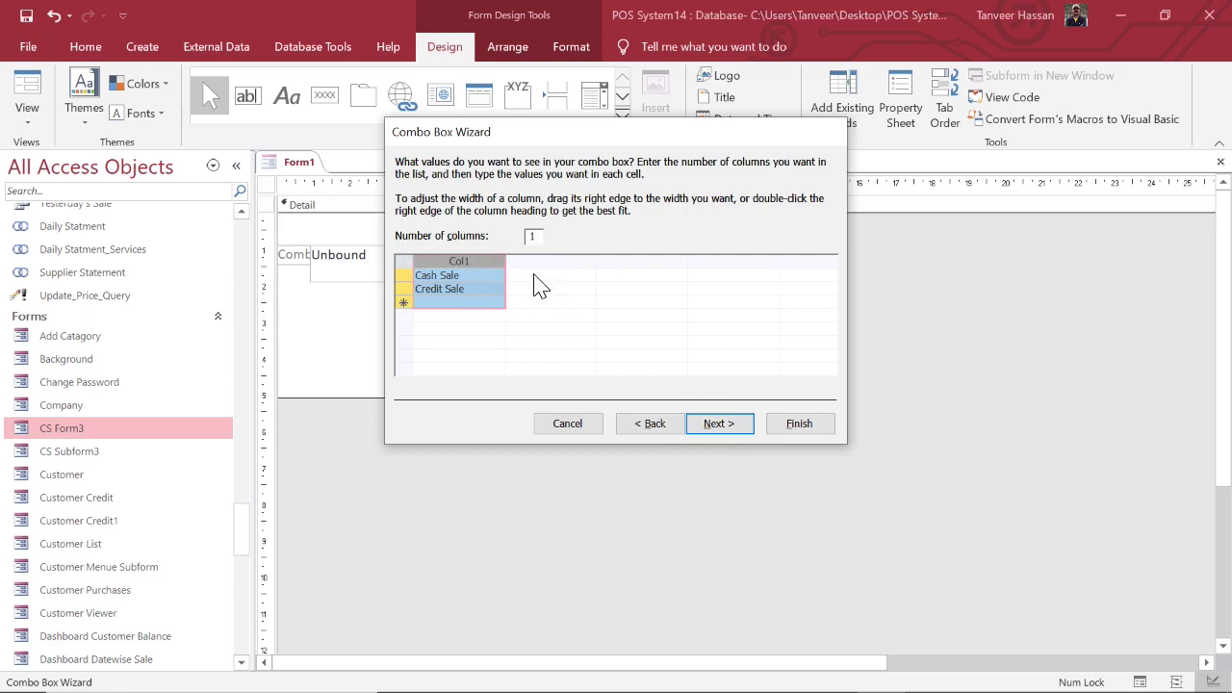
pyautogui.press('F2')
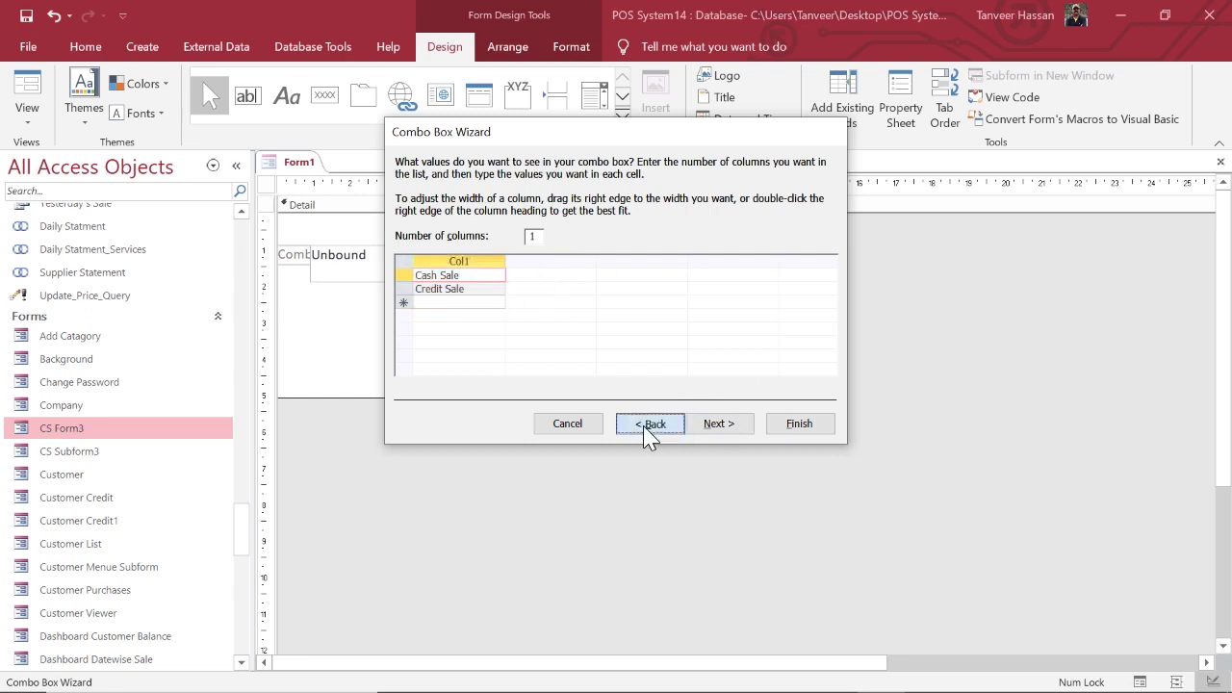
pyautogui.click(652, 423)
pyautogui.click(728, 430)
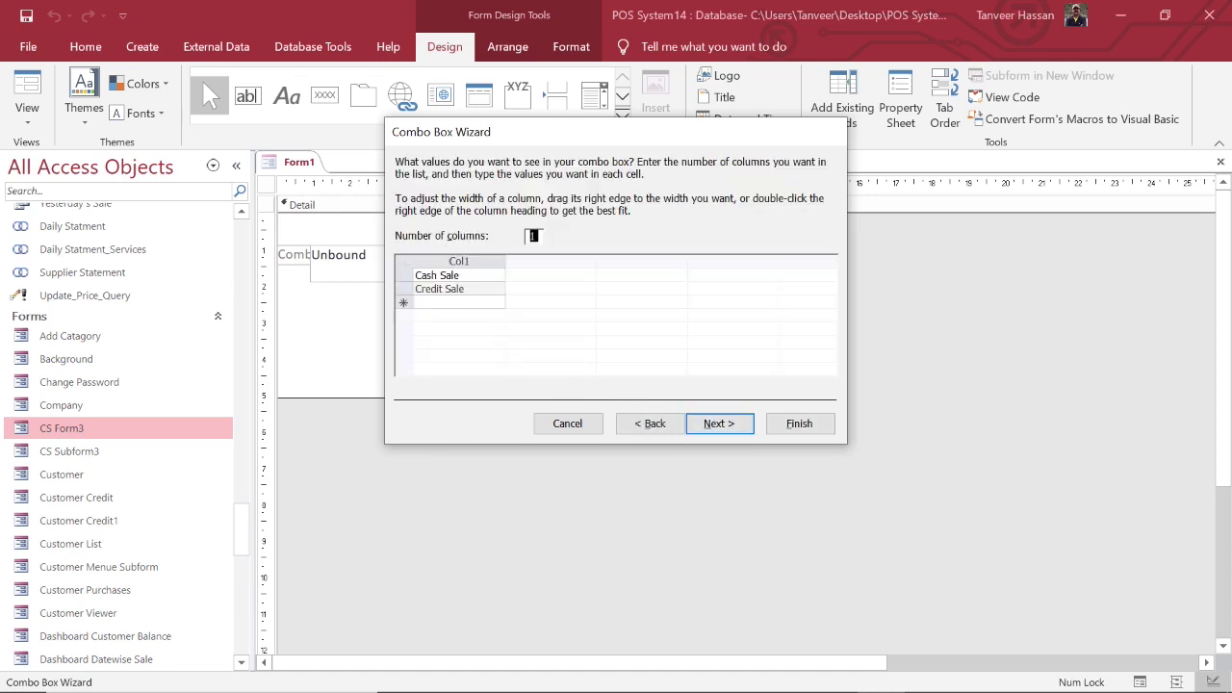
# Step: Change the two Col1 values to 1 and 2, and set the number of columns to 2
pyautogui.moveTo(460, 275); pyautogui.dragTo(415, 275)
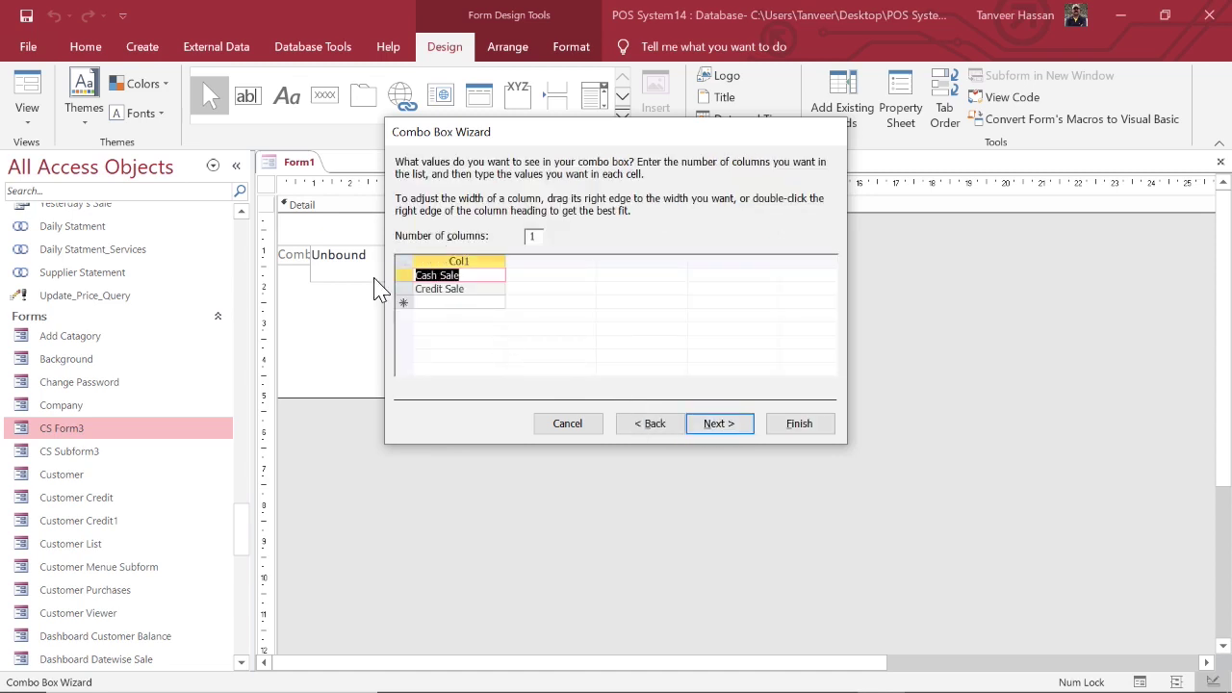
pyautogui.write('1')
pyautogui.press('Down')
pyautogui.hotkey('ctrl', 'shift', 'Left')
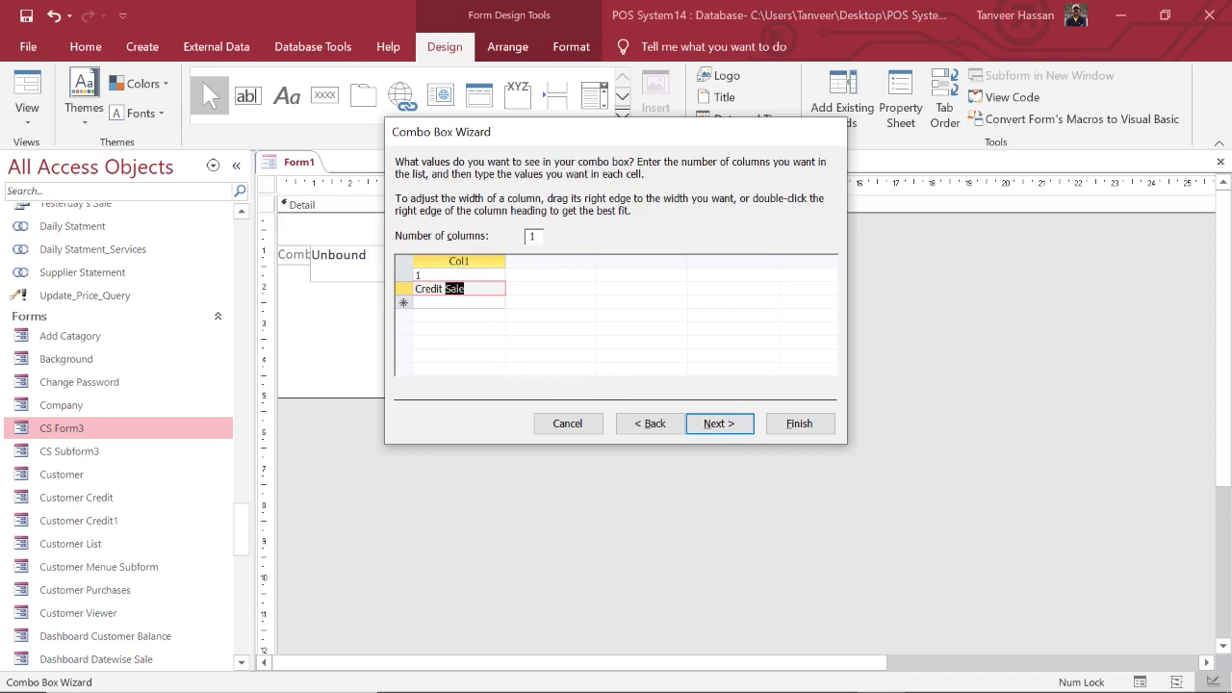
pyautogui.hotkey('shift', 'Left')
pyautogui.press('End')
pyautogui.hotkey('ctrl', 'shift', 'Left')
pyautogui.hotkey('ctrl', 'shift', 'Left')
pyautogui.write('2')
pyautogui.hotkey('shift', 'Tab')
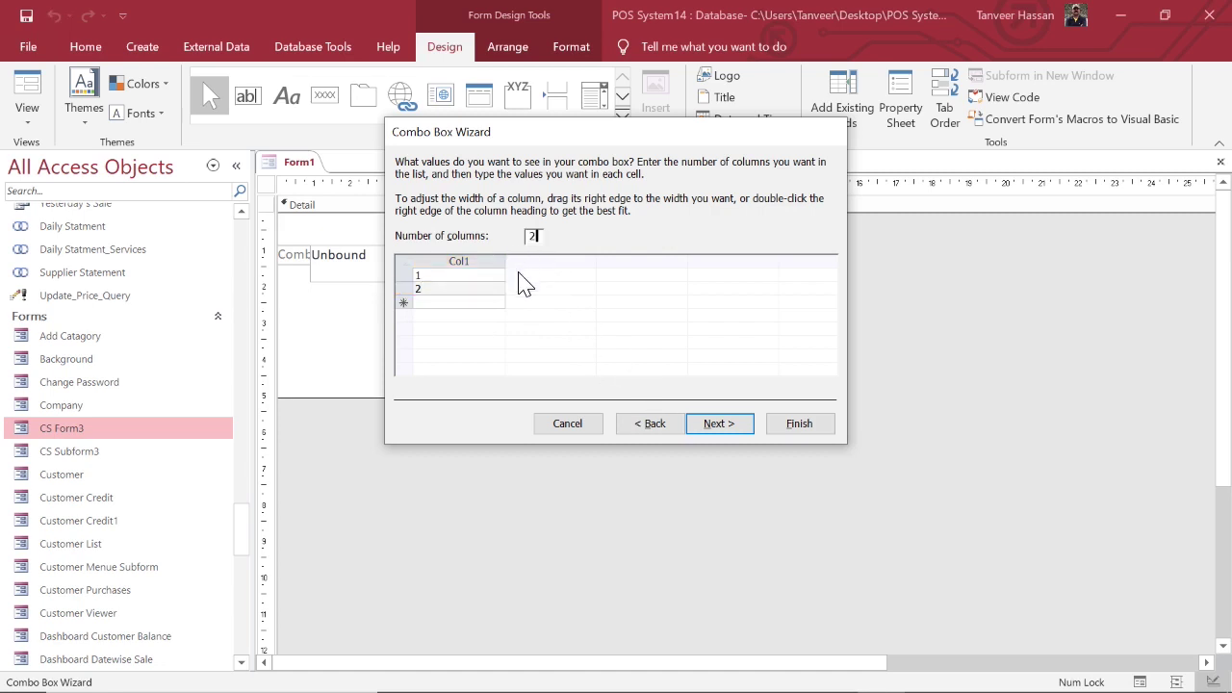
pyautogui.write('2')
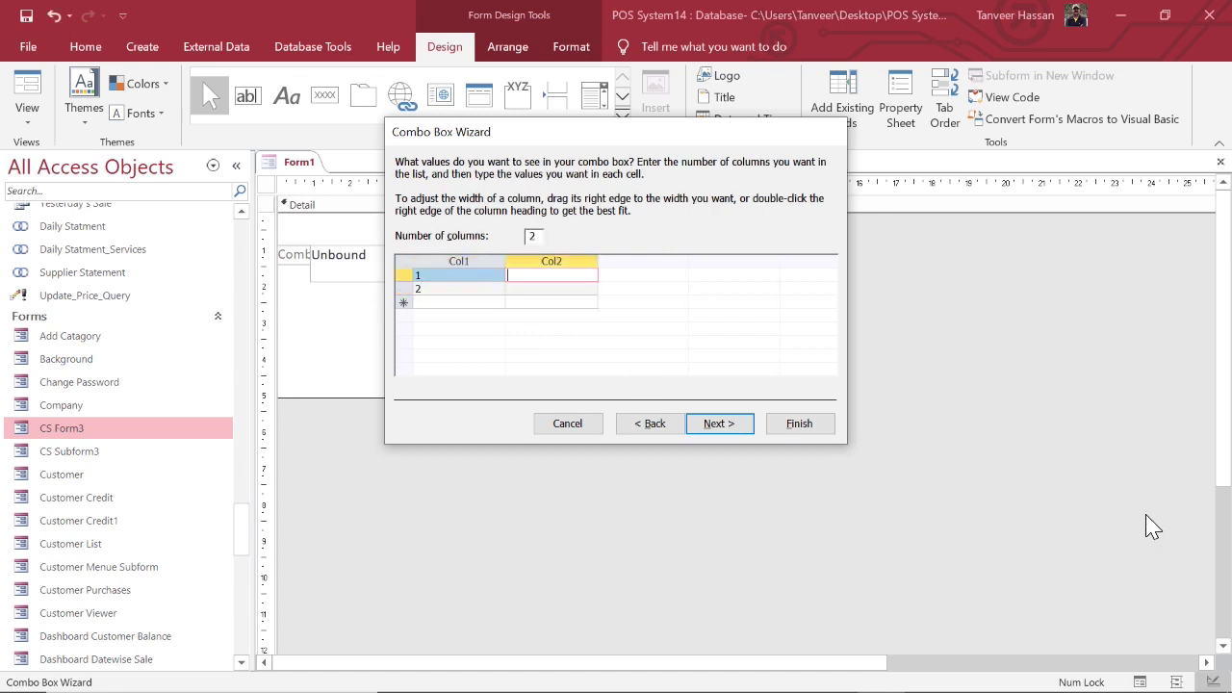
# Step: Fill Col2 of the combo box list with Cash for value 1 and Credit for value 2
pyautogui.write('Case')
pyautogui.write('h')
pyautogui.press('Tab')
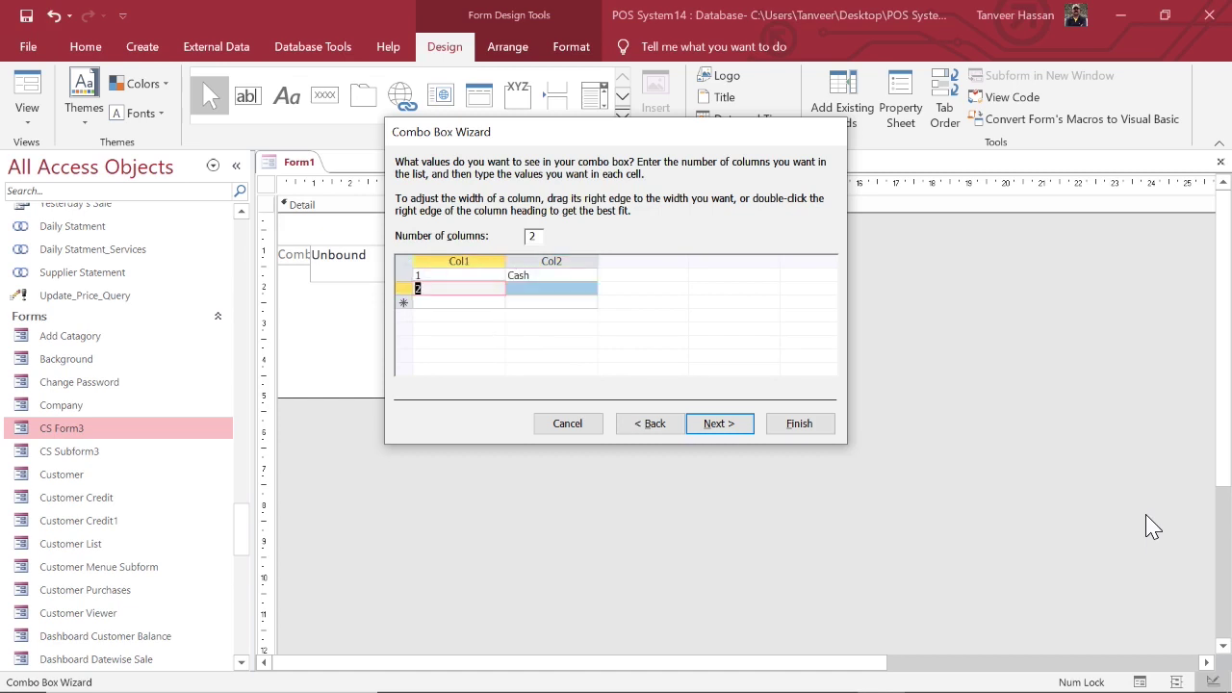
pyautogui.press('Tab')
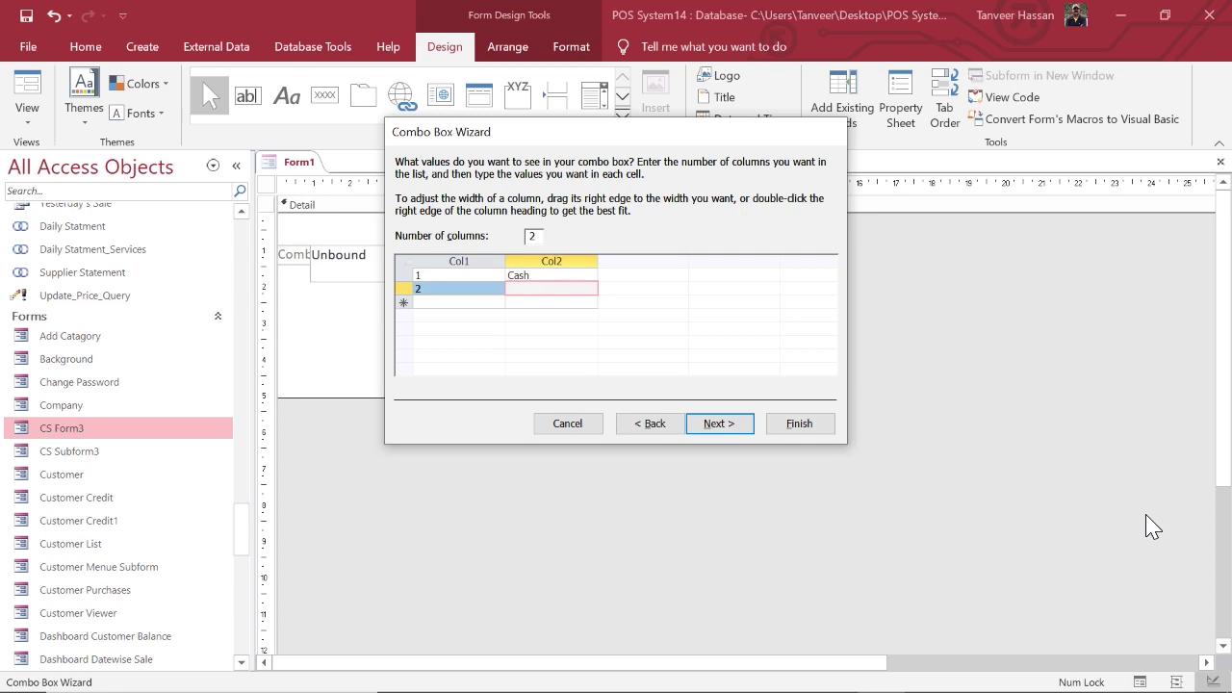
pyautogui.write('Credit')
# Step: Narrow Col1 of the combo box value list to about half its width
pyautogui.click(715, 425)
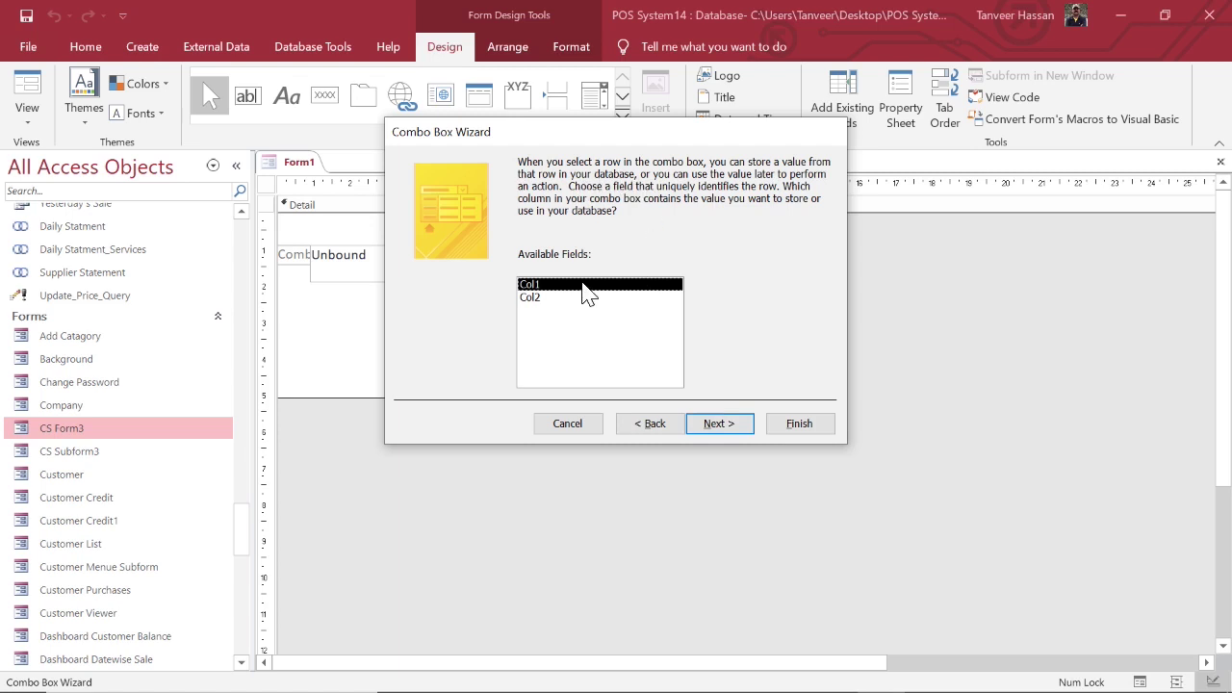
pyautogui.click(647, 424)
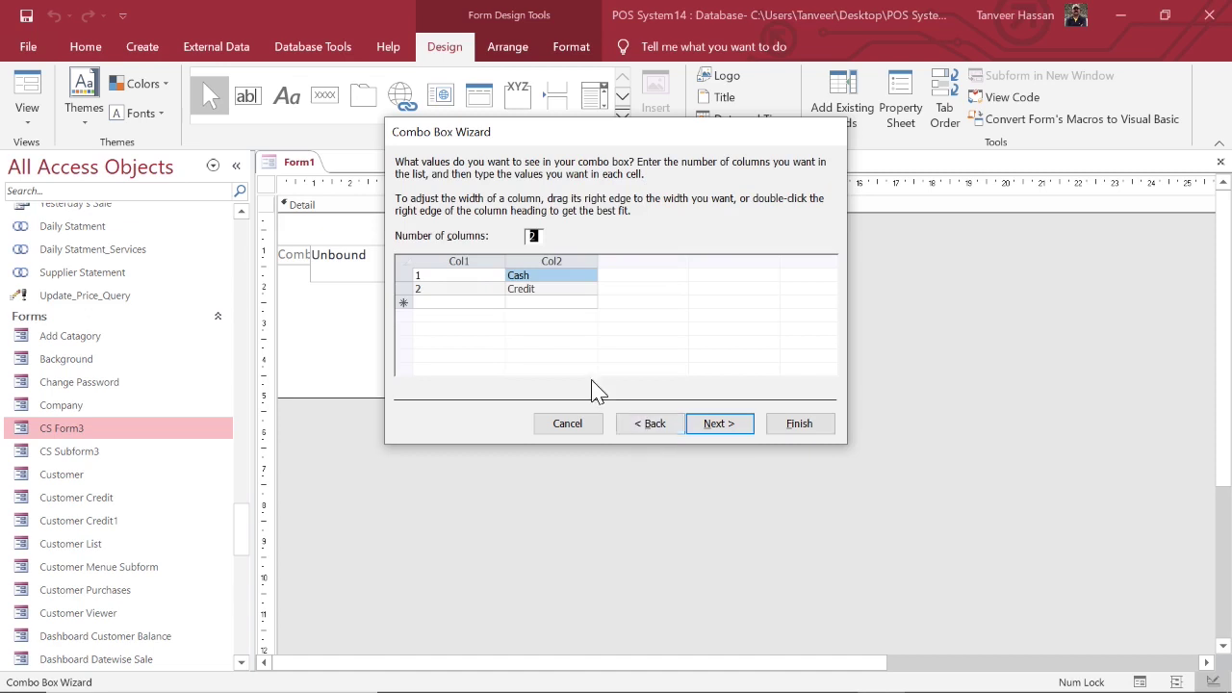
pyautogui.moveTo(505, 261); pyautogui.dragTo(456, 260)
pyautogui.click(417, 275)
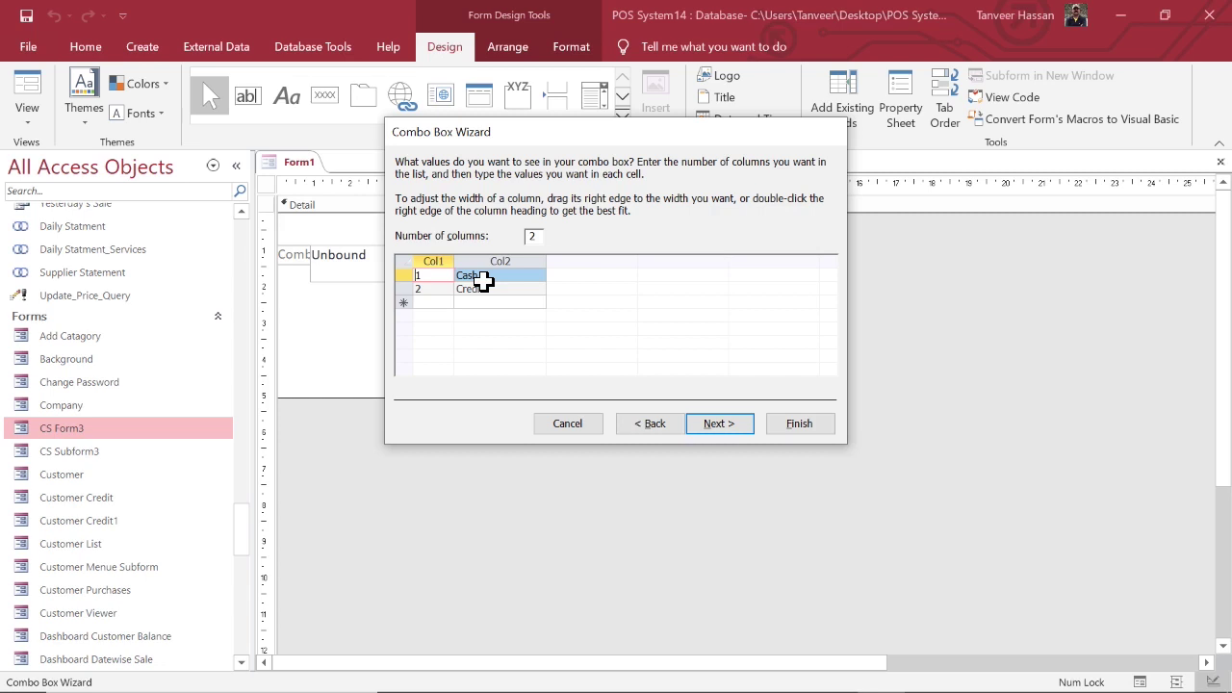
pyautogui.click(717, 423)
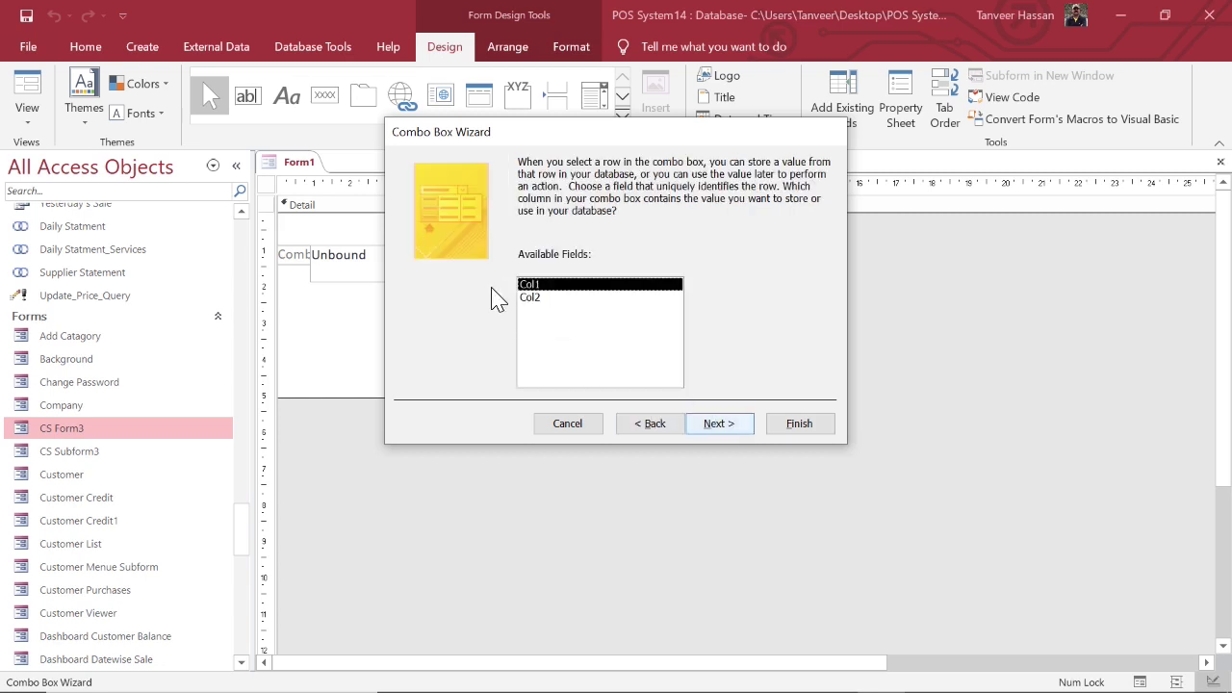
pyautogui.click(718, 426)
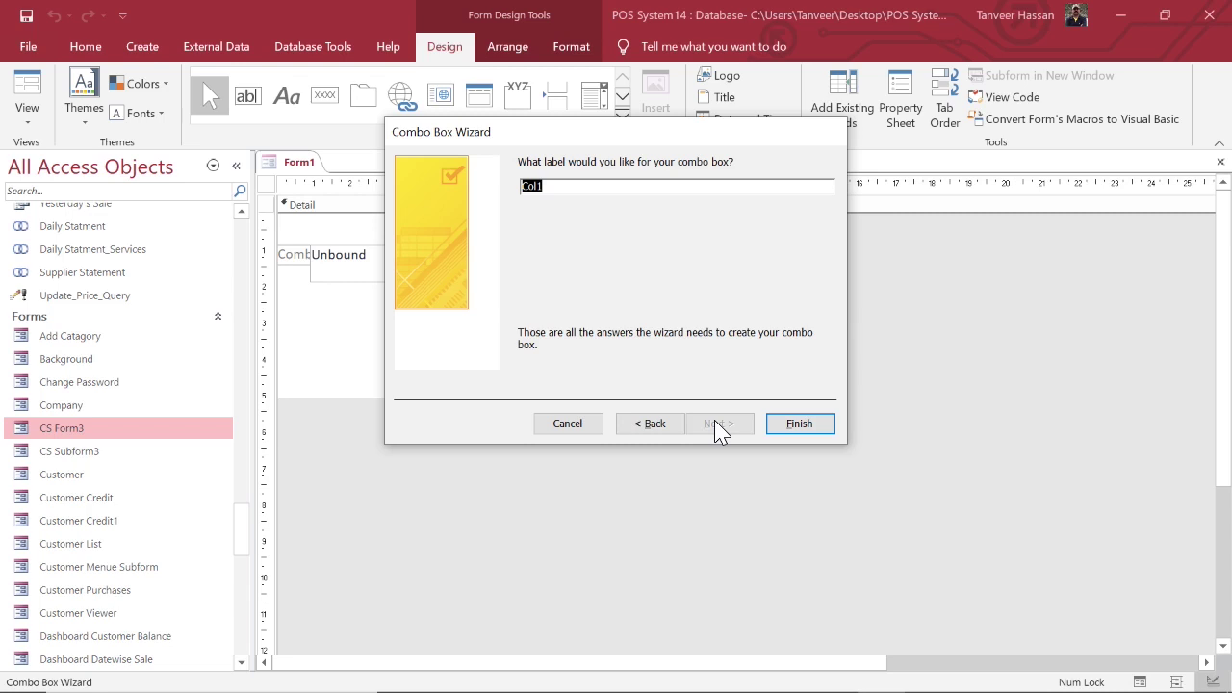
pyautogui.click(654, 431)
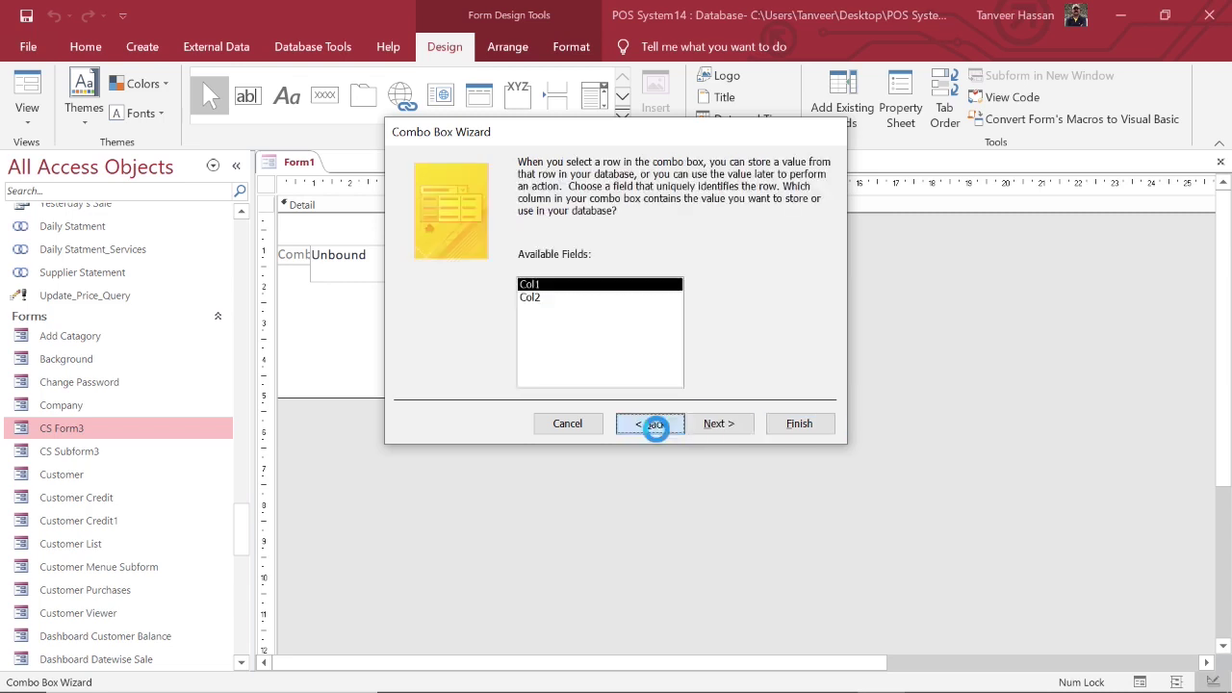
pyautogui.click(653, 432)
pyautogui.click(471, 277)
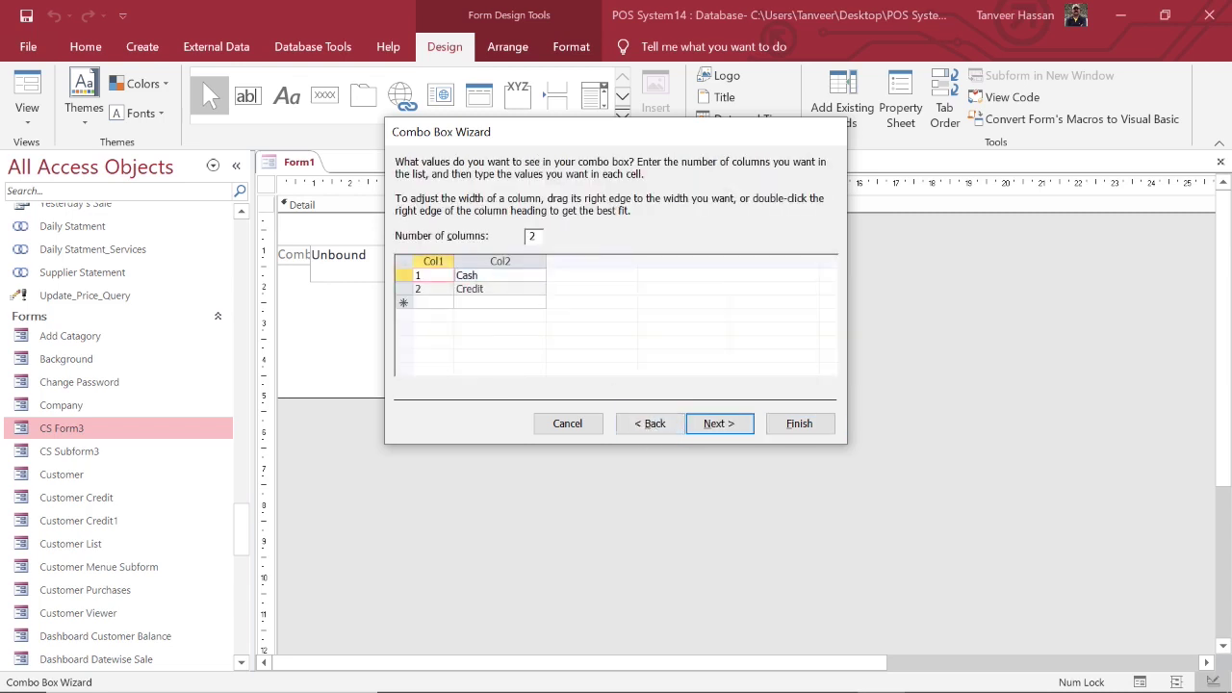
pyautogui.doubleClick(470, 276)
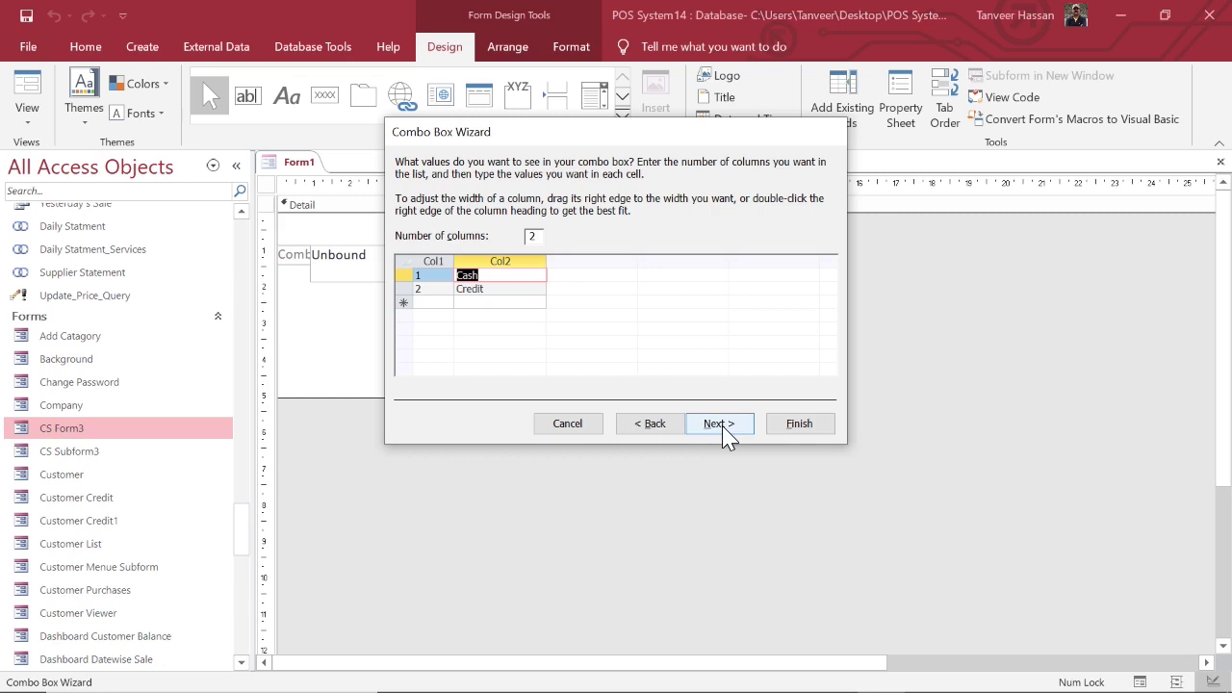
# Step: Keep Col1 as the stored value, label the combo box CboType and finish the wizard
pyautogui.click(722, 426)
pyautogui.click(720, 424)
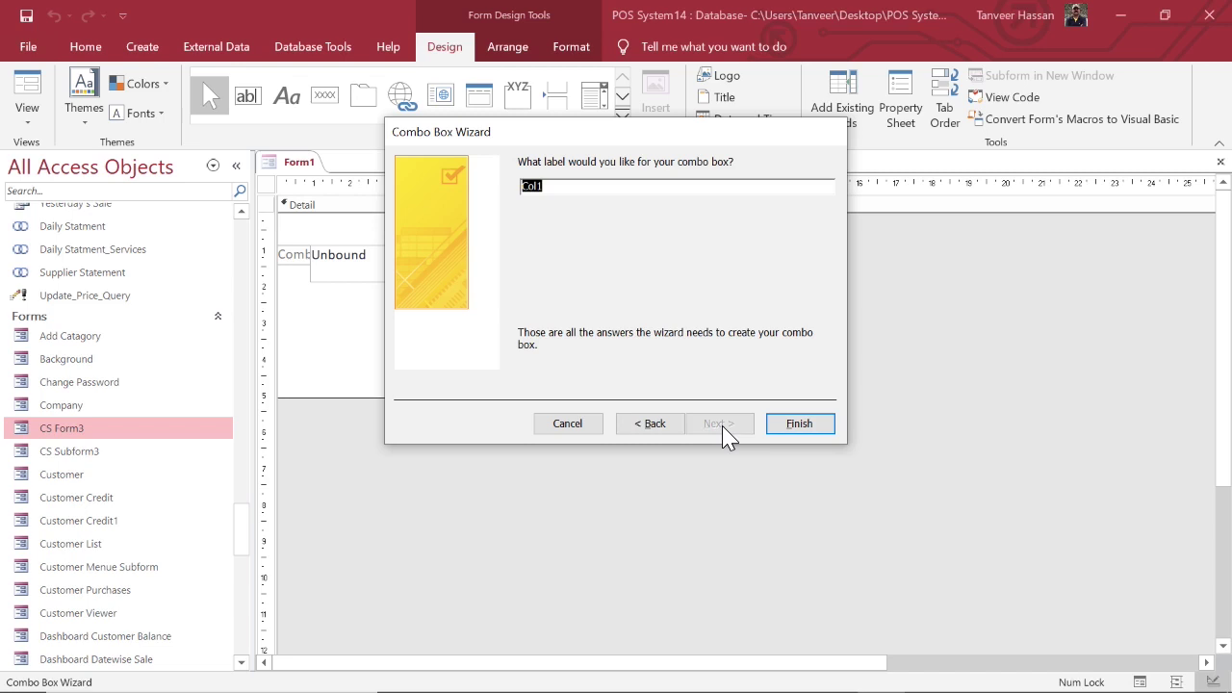
pyautogui.write('CboType')
pyautogui.click(798, 432)
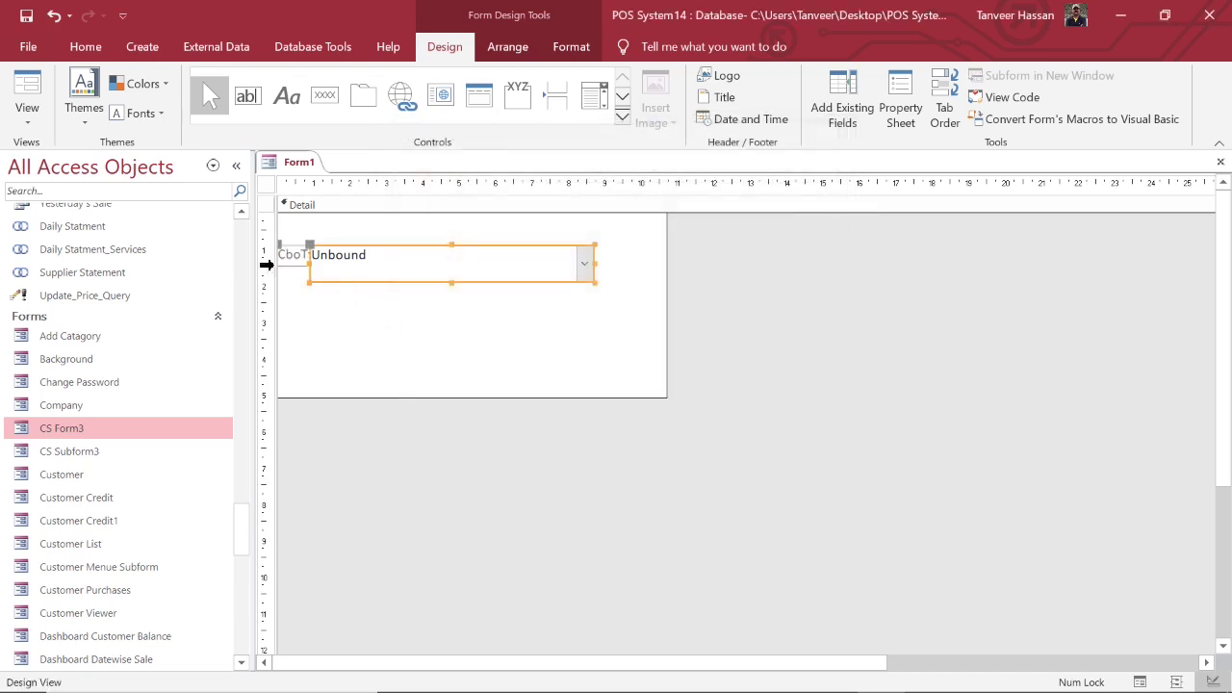
# Step: Run Form1 in Form View and test the combo box by choosing Cash and Credit in turn
pyautogui.click(27, 101)
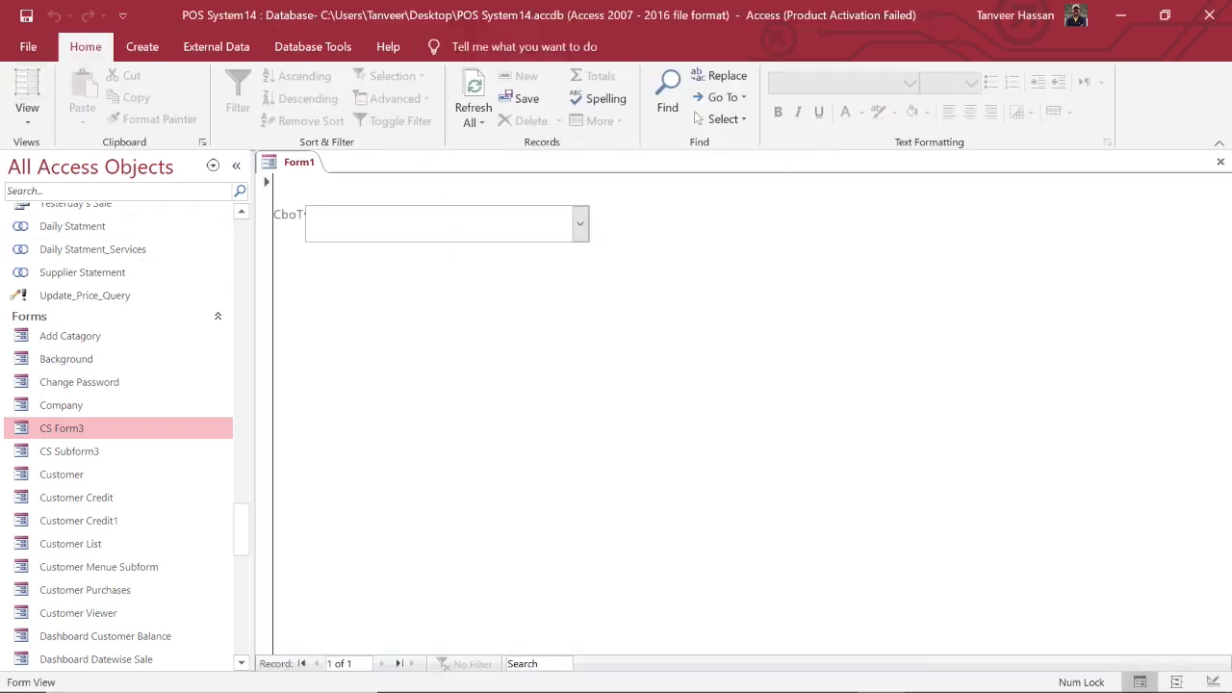
pyautogui.click(580, 225)
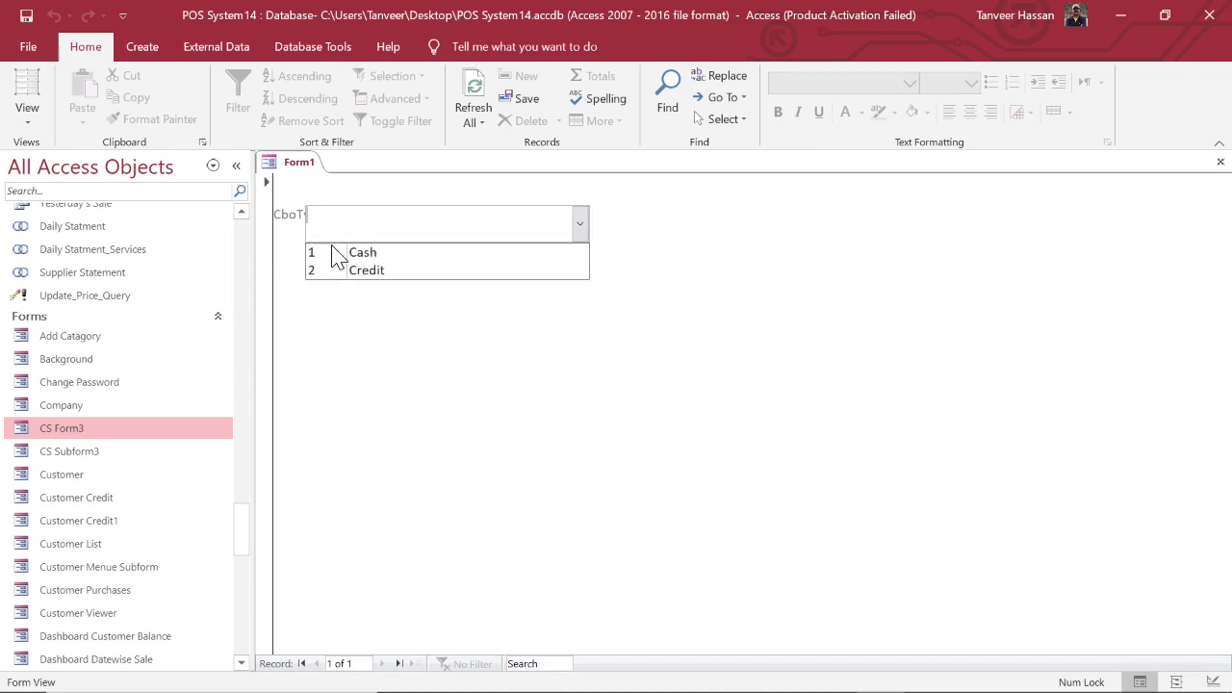
pyautogui.click(362, 255)
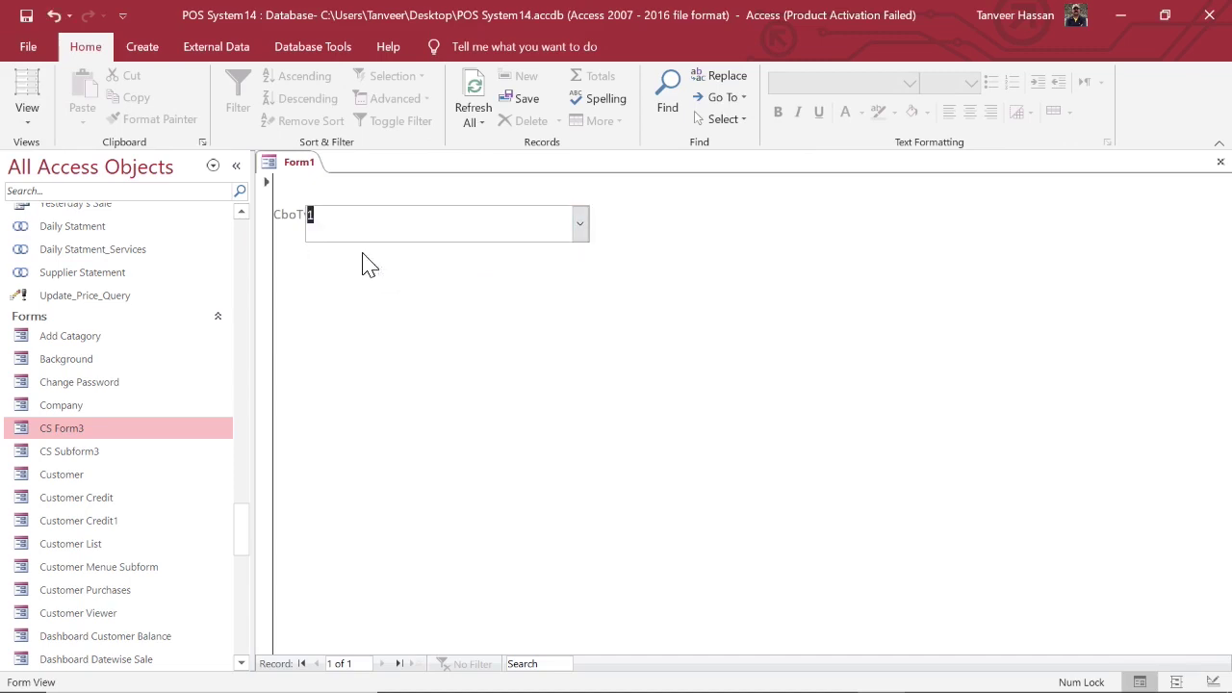
pyautogui.click(580, 227)
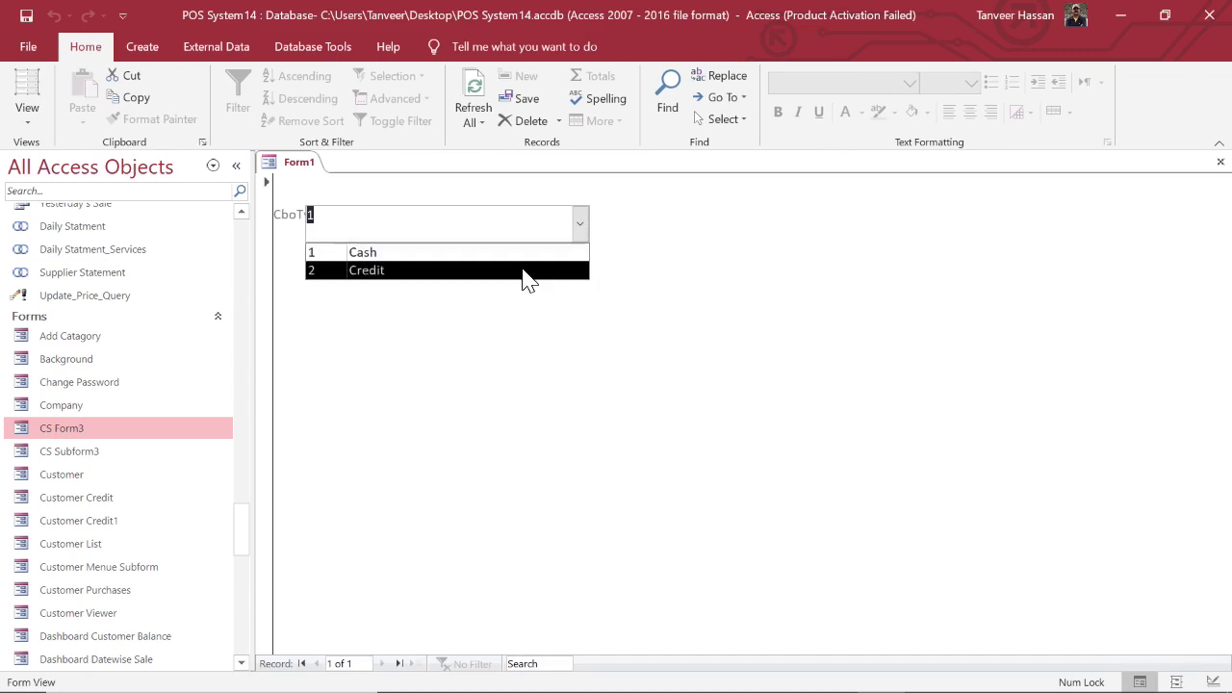
pyautogui.click(523, 272)
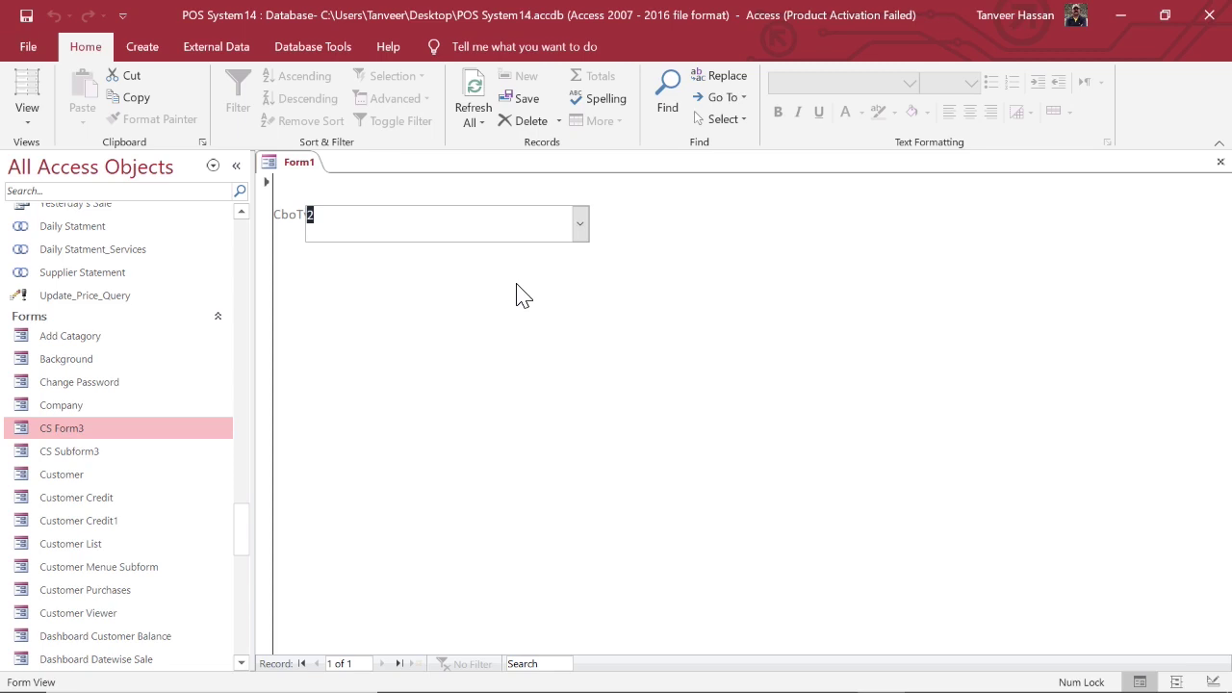
pyautogui.click(582, 225)
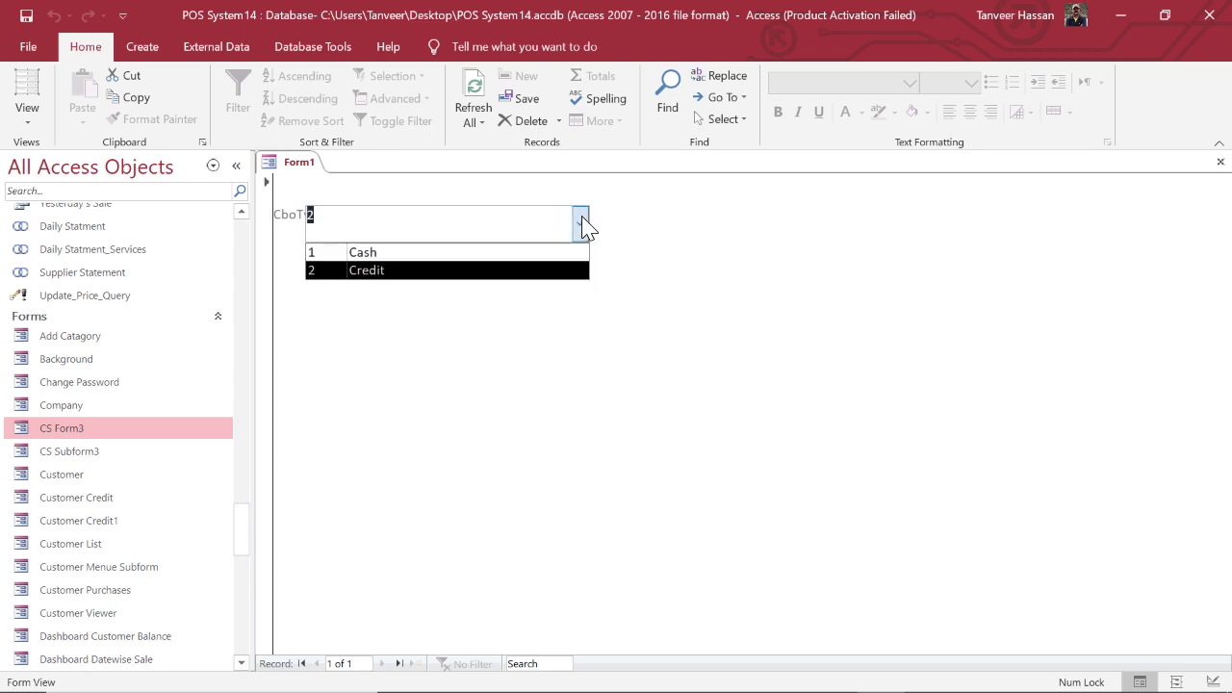
pyautogui.click(569, 254)
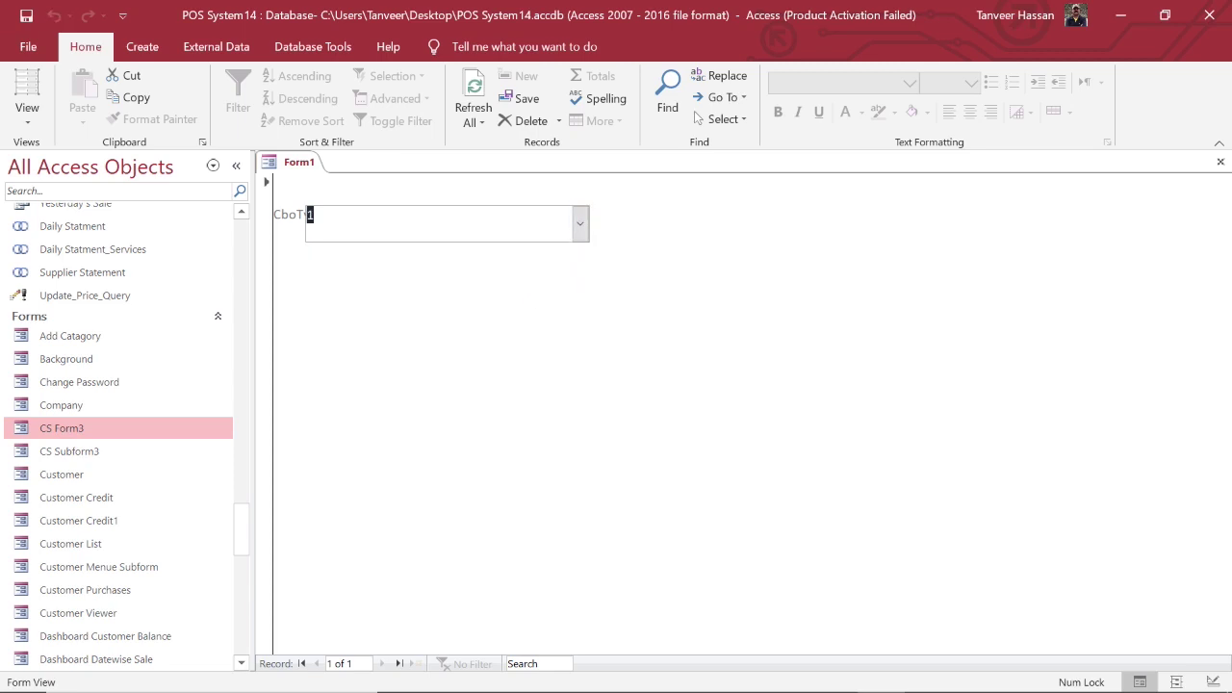
pyautogui.click(581, 228)
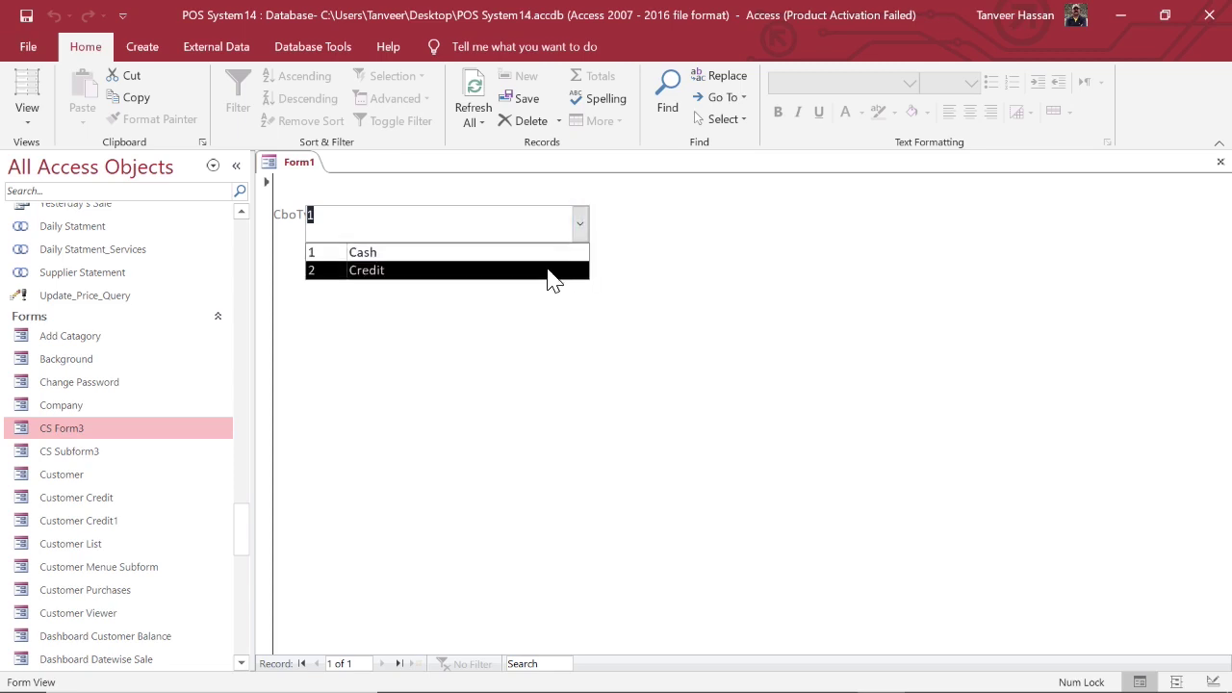
pyautogui.click(552, 273)
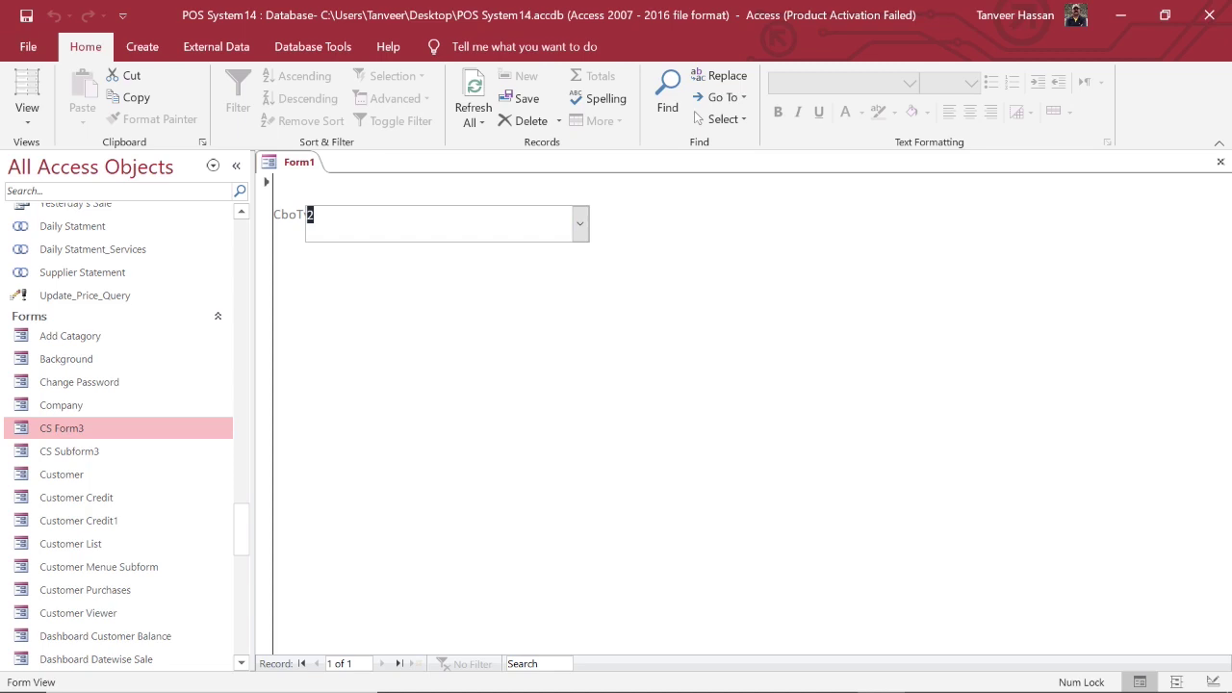
pyautogui.click(581, 226)
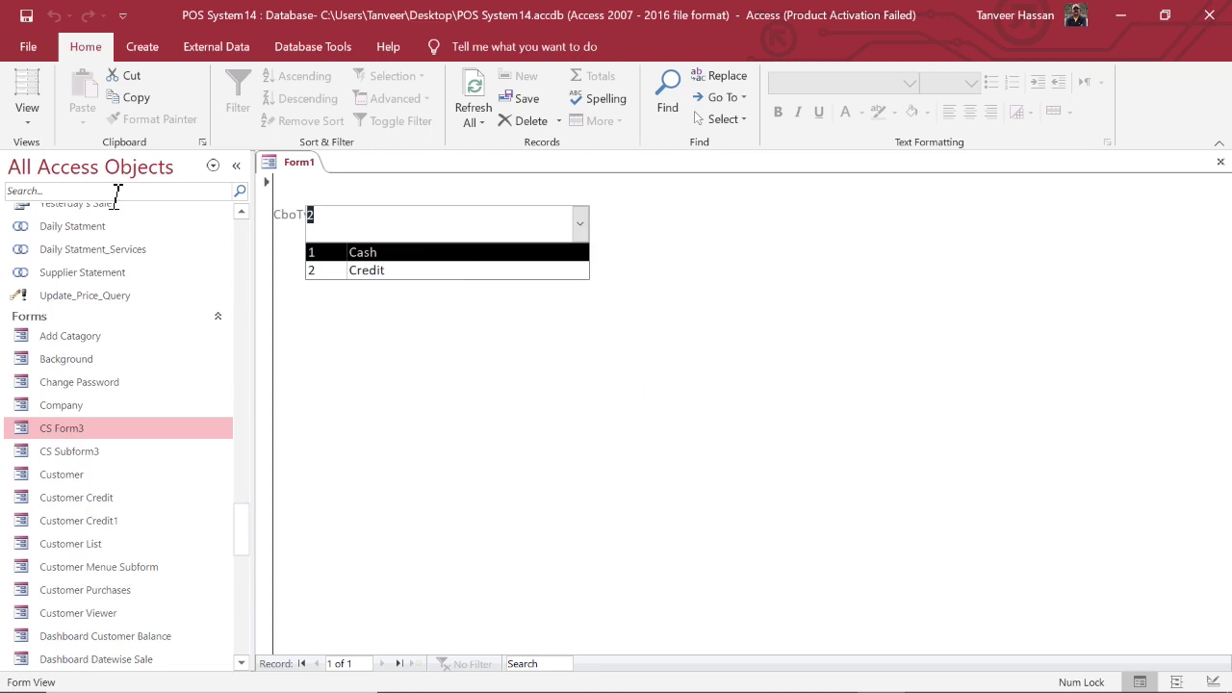
# Step: Return Form1 to Design View, shift the combo box inward and reduce it to about 3 ruler units wide
pyautogui.click(557, 316)
pyautogui.rightClick(557, 316)
pyautogui.click(612, 373)
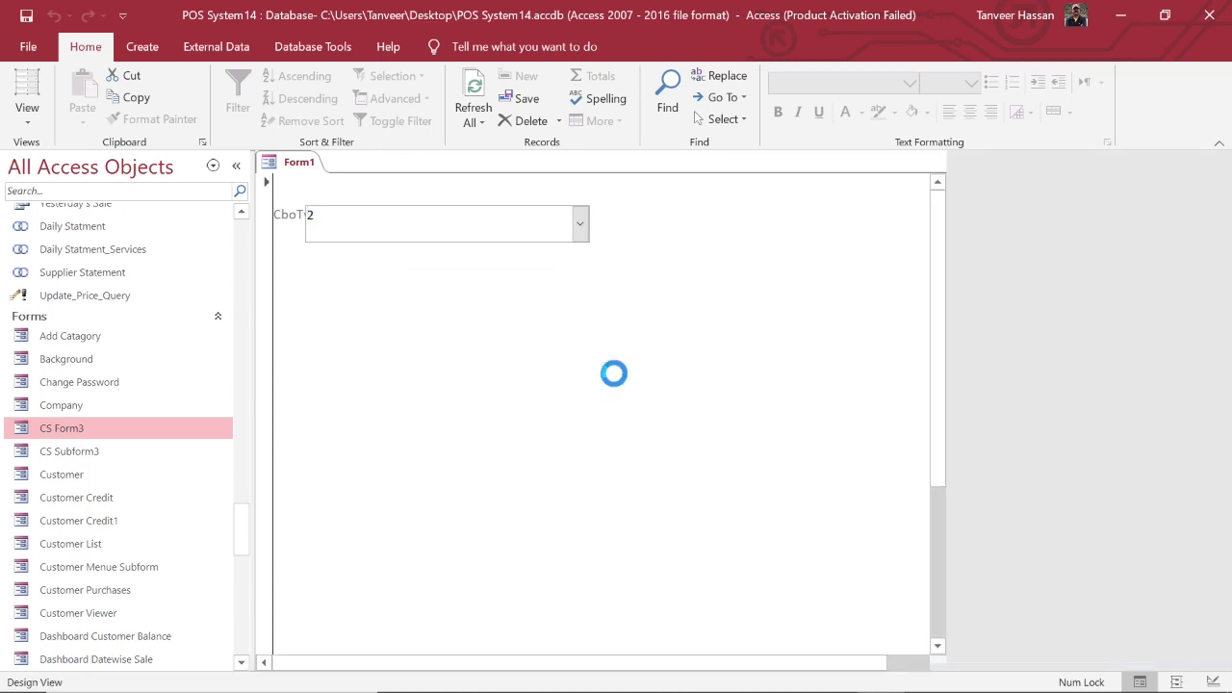
pyautogui.click(300, 256)
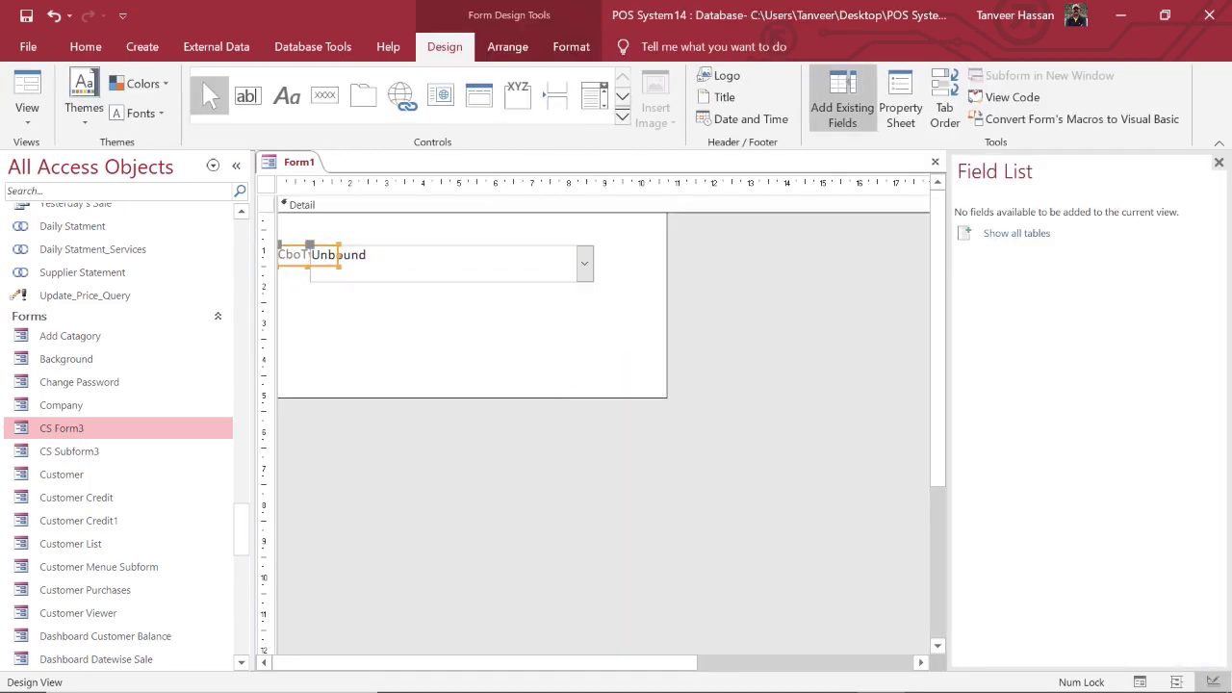
pyautogui.click(454, 258)
pyautogui.moveTo(454, 258); pyautogui.dragTo(498, 265)
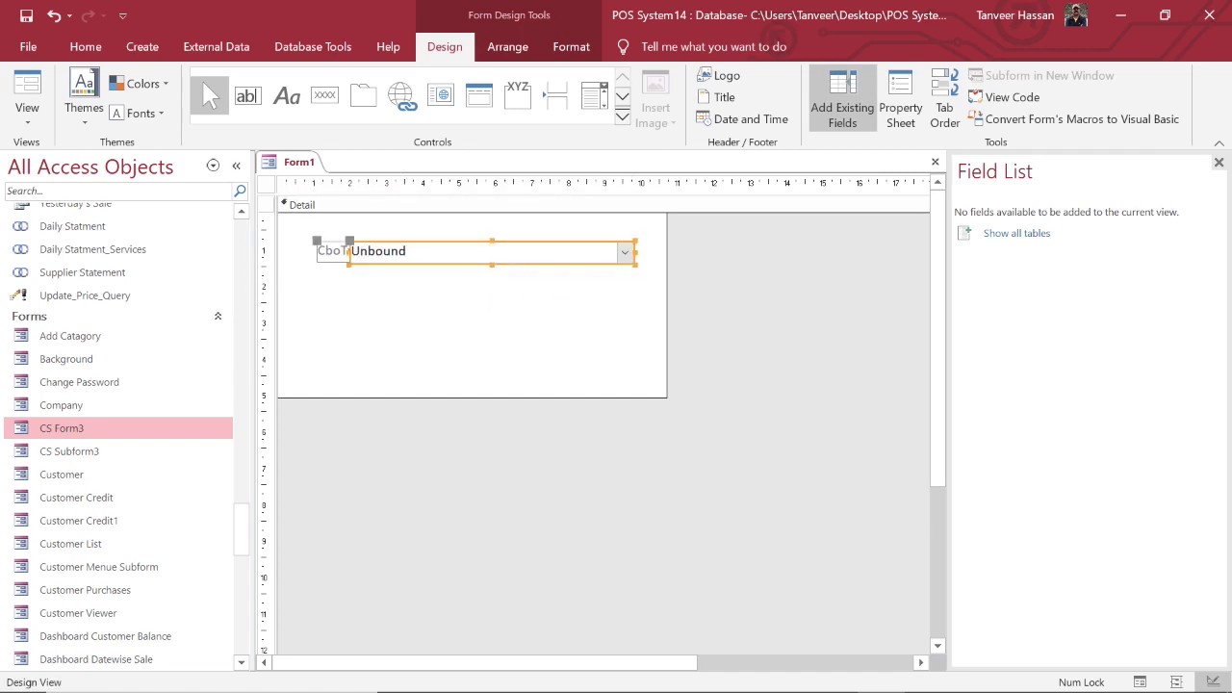
pyautogui.click(638, 254)
pyautogui.moveTo(639, 254); pyautogui.dragTo(500, 258)
# Step: Extend the combo box's label and change its text to Sales Type, and widen the combo box to about 3.6 ruler units
pyautogui.click(371, 270)
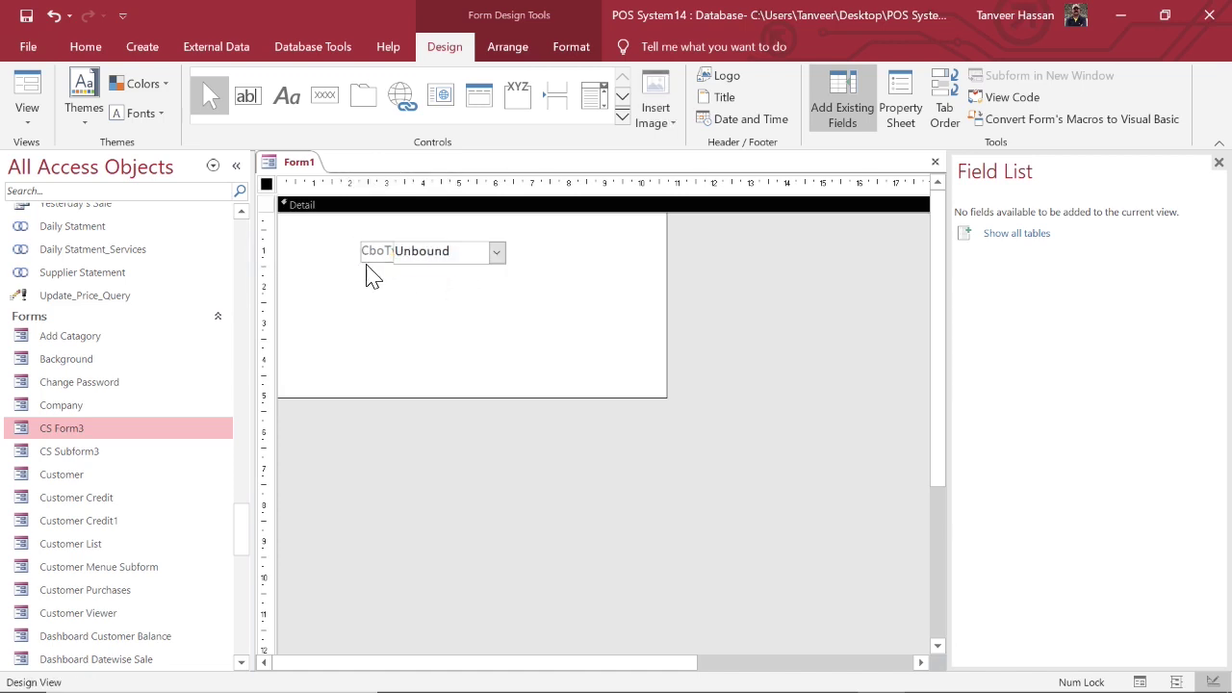
pyautogui.click(361, 249)
pyautogui.moveTo(362, 249); pyautogui.dragTo(324, 249)
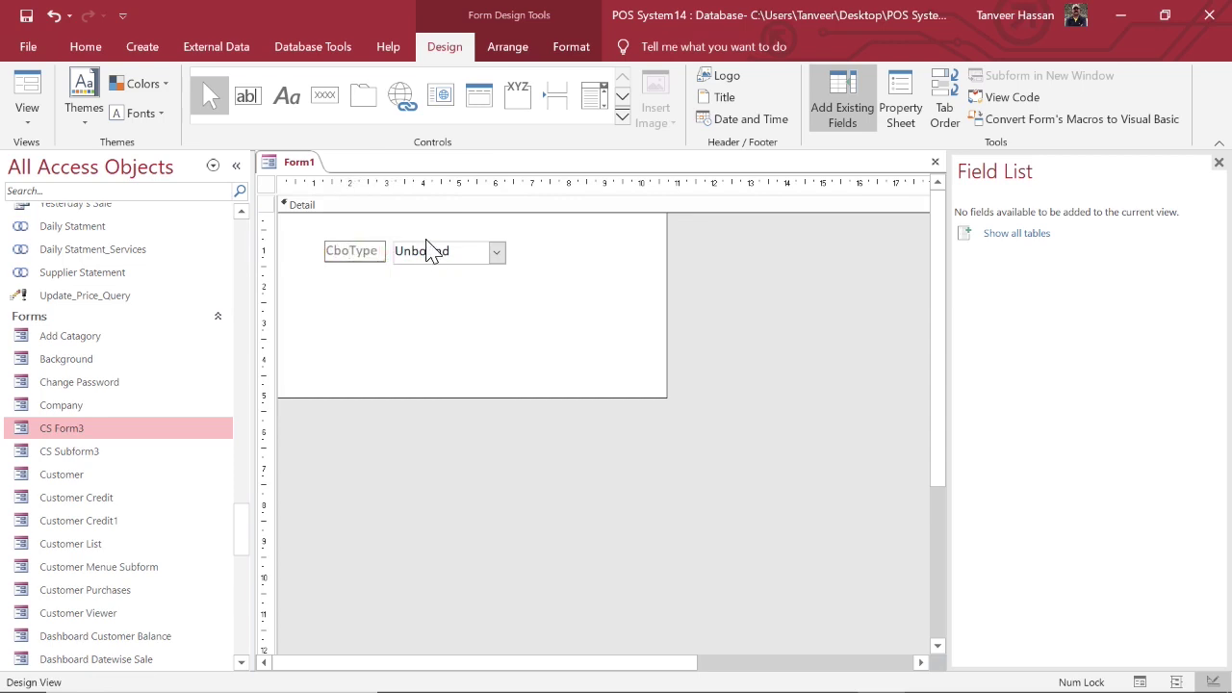
pyautogui.press('BackSpace')
pyautogui.press('BackSpace')
pyautogui.press('BackSpace')
pyautogui.write('Sales')
pyautogui.click(435, 299)
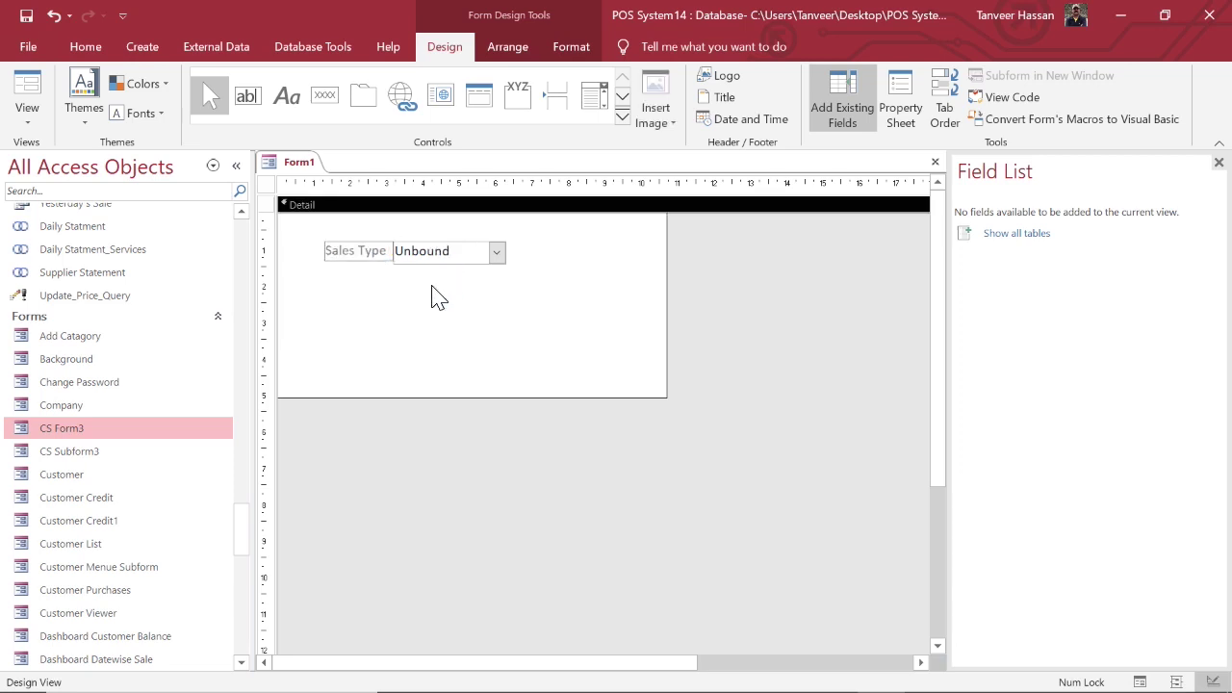
pyautogui.click(486, 255)
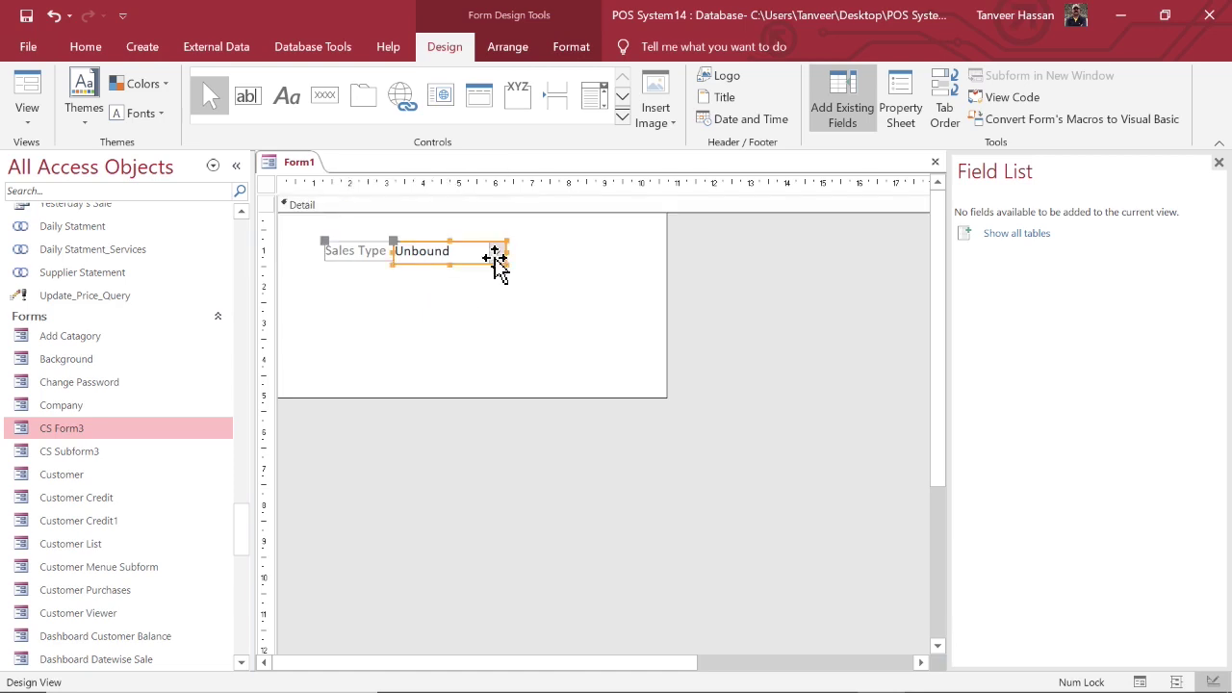
pyautogui.moveTo(509, 256); pyautogui.dragTo(527, 256)
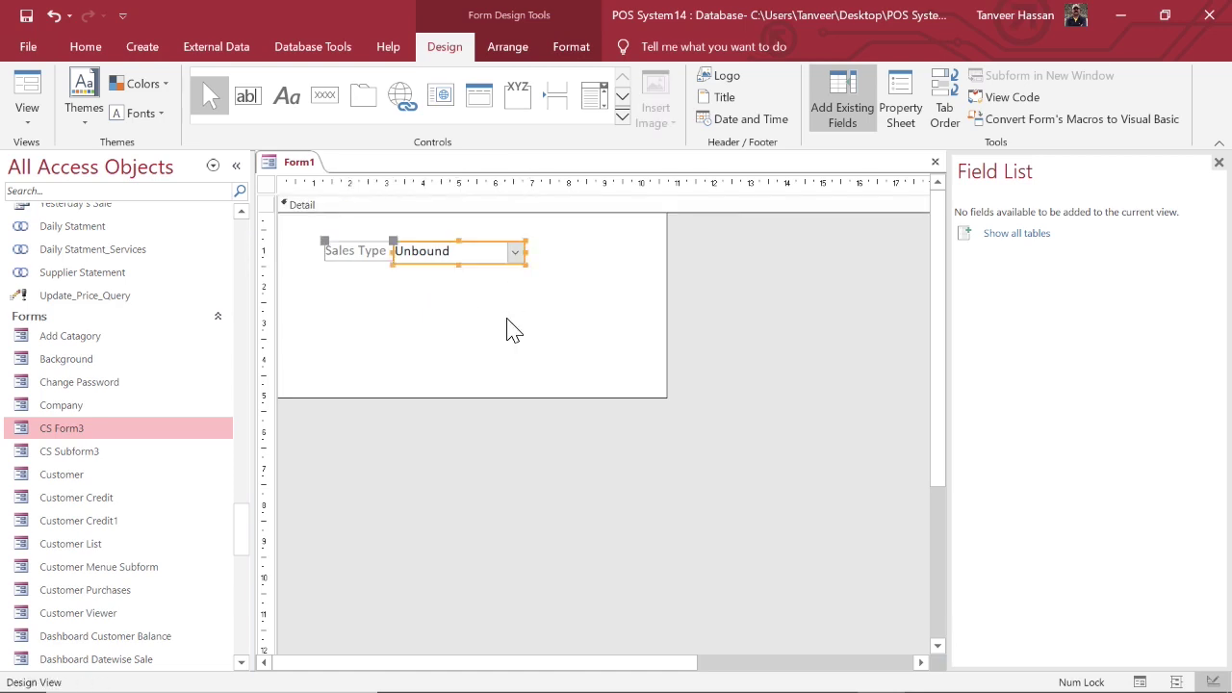
# Step: Examine the Row Source and the available Row Source Type options in the combo box's data properties
pyautogui.click(903, 96)
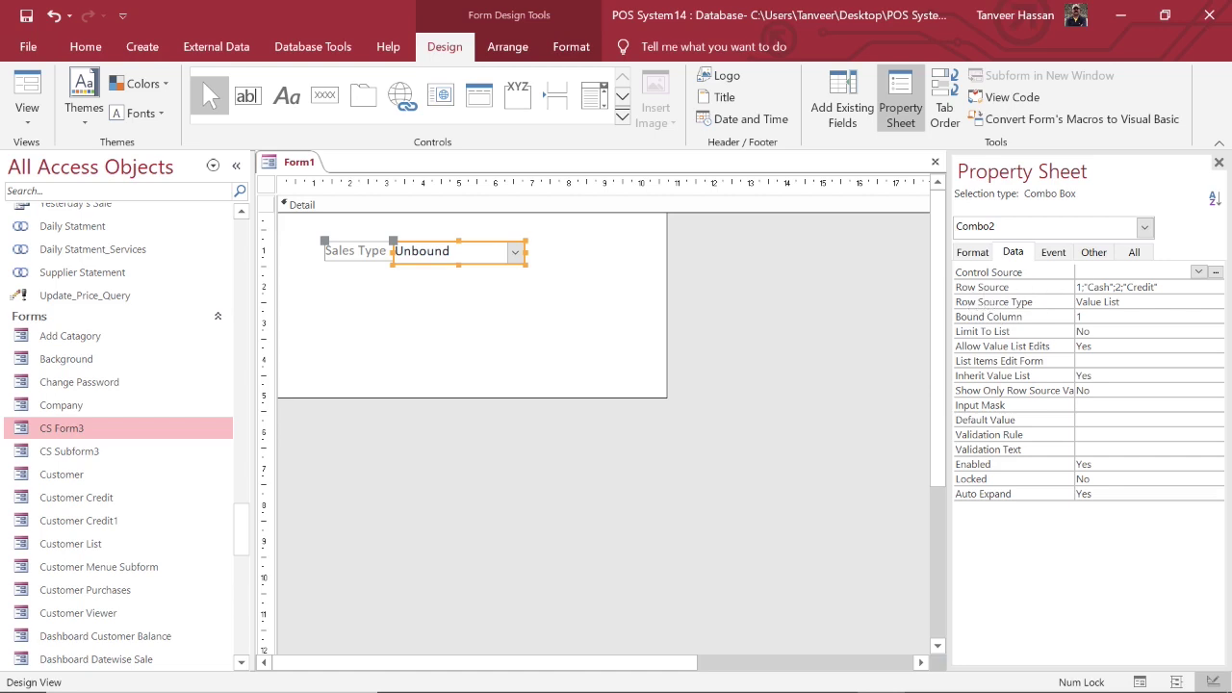
pyautogui.click(1145, 287)
pyautogui.click(1136, 272)
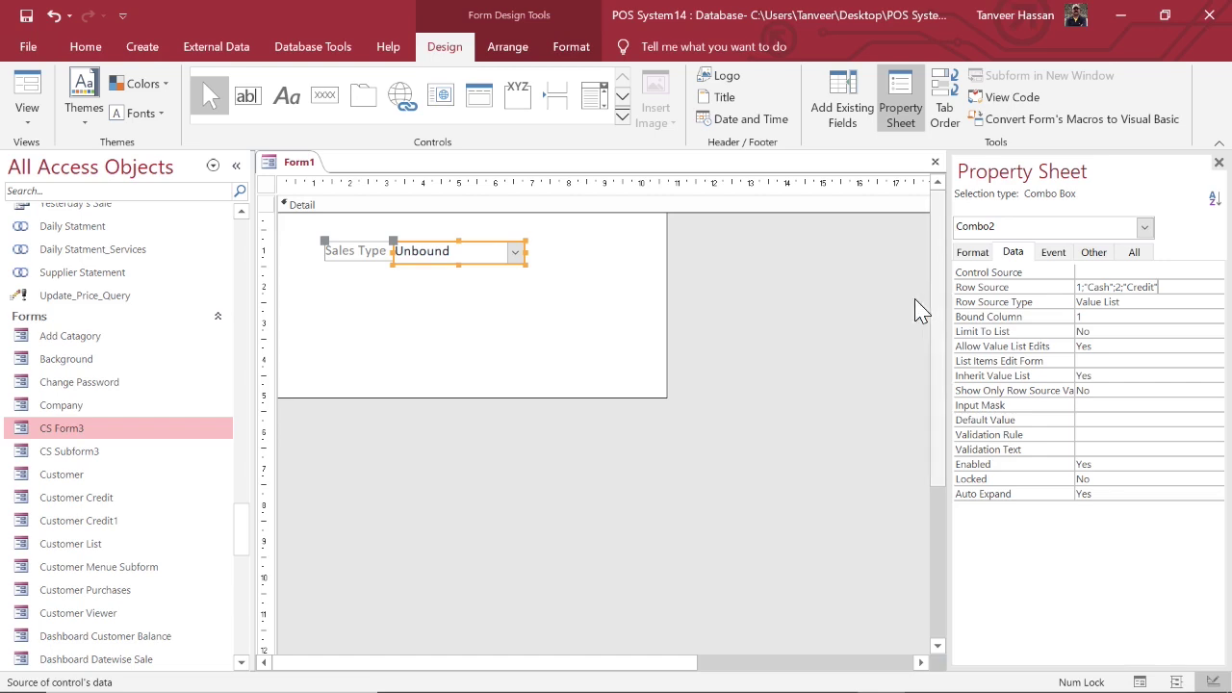
pyautogui.click(1119, 301)
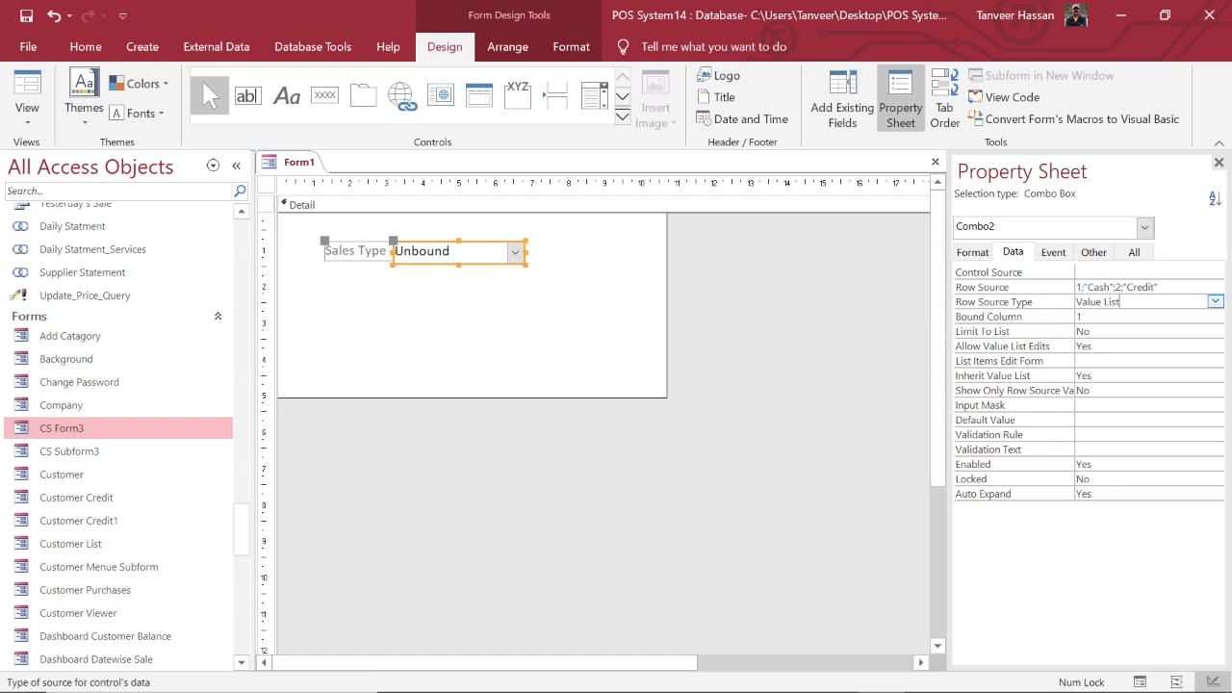
pyautogui.click(1216, 302)
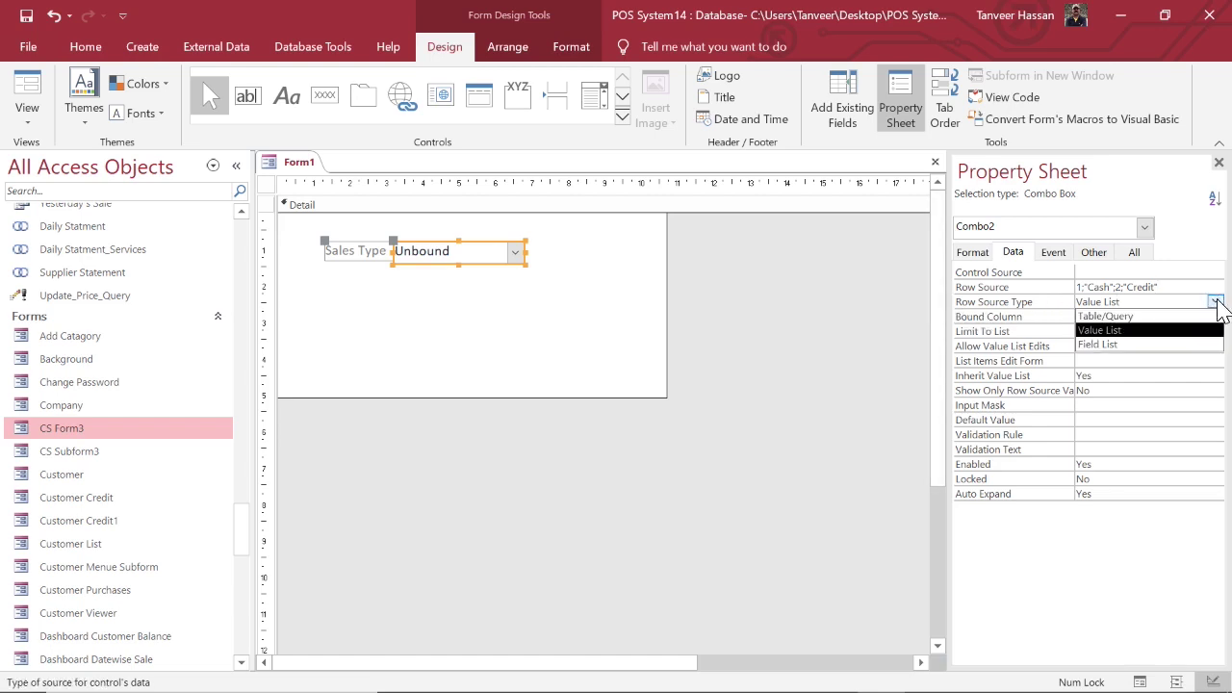
pyautogui.click(1215, 303)
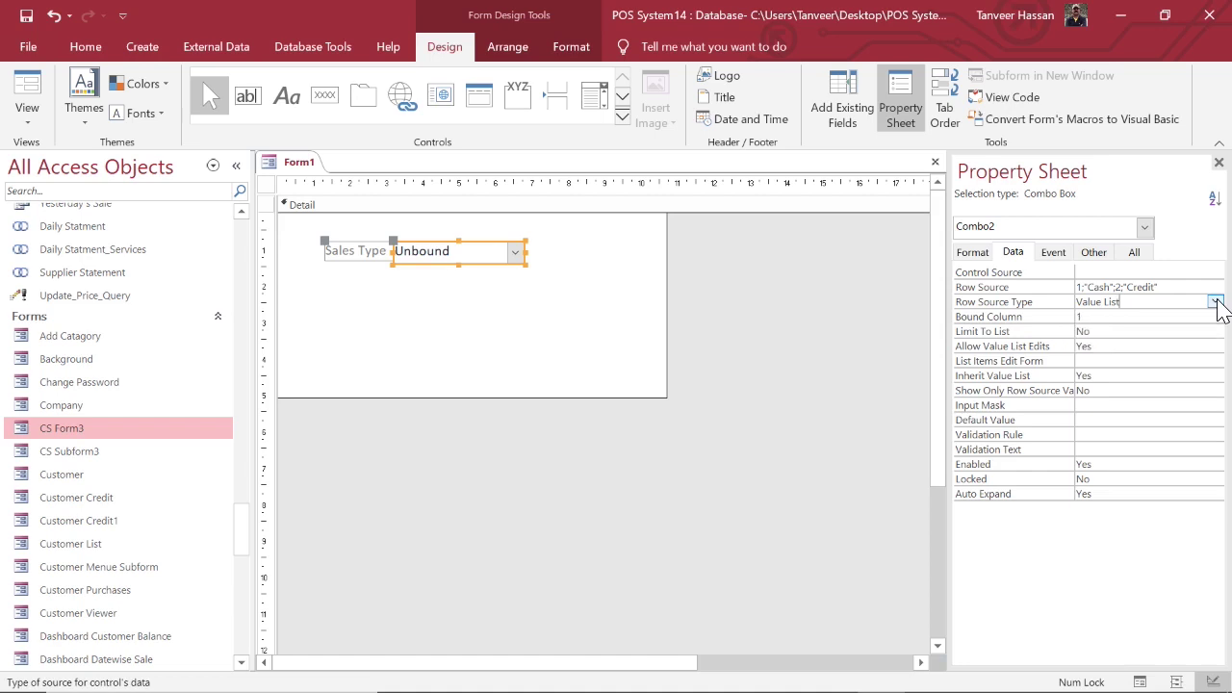
# Step: Examine the Bound Column and Column Count properties of the Sales Type combo box on Form1
pyautogui.click(1006, 325)
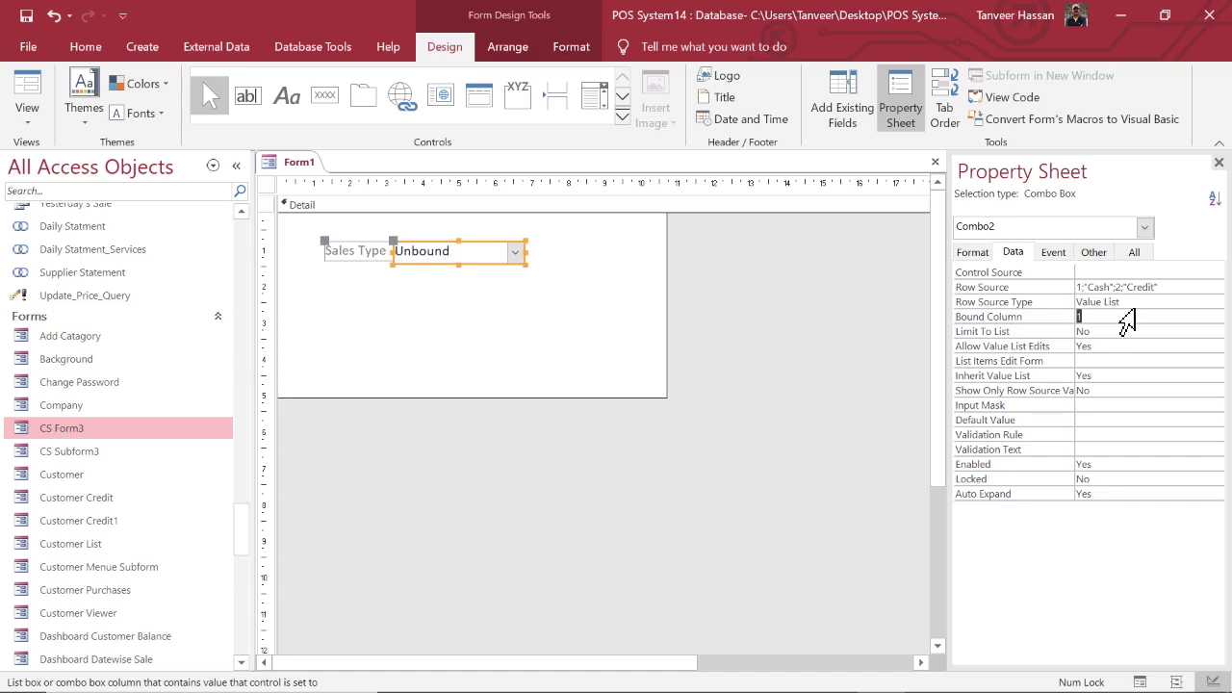
pyautogui.click(971, 253)
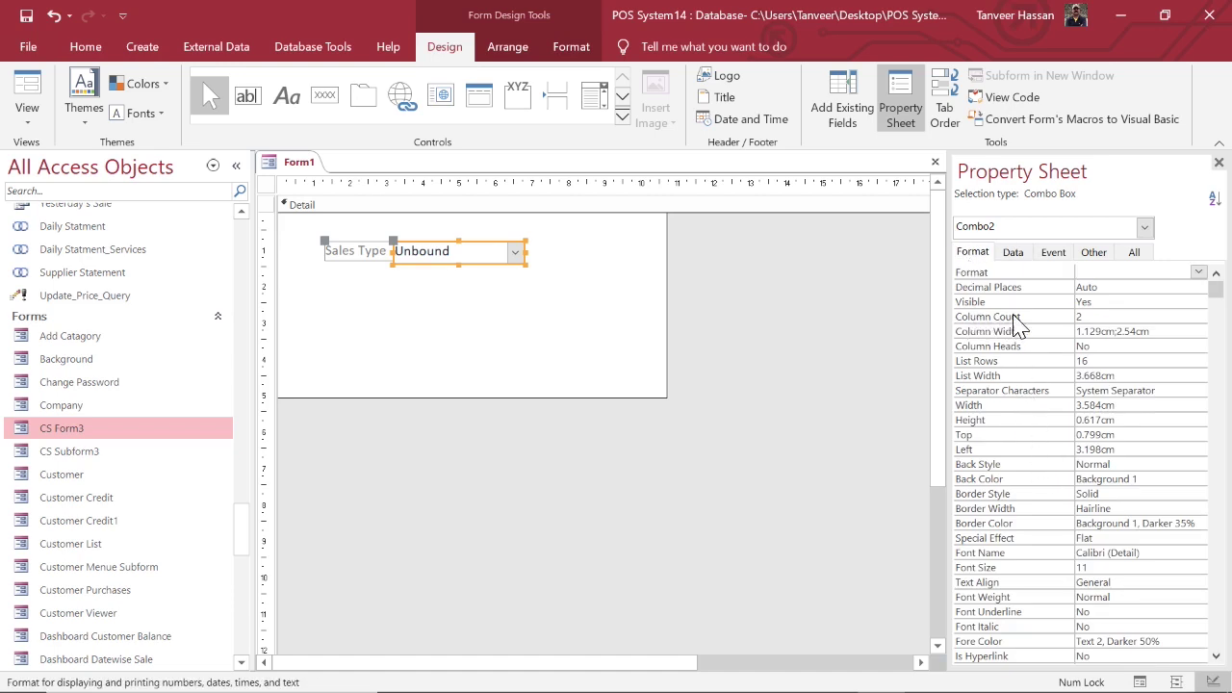
pyautogui.doubleClick(1079, 316)
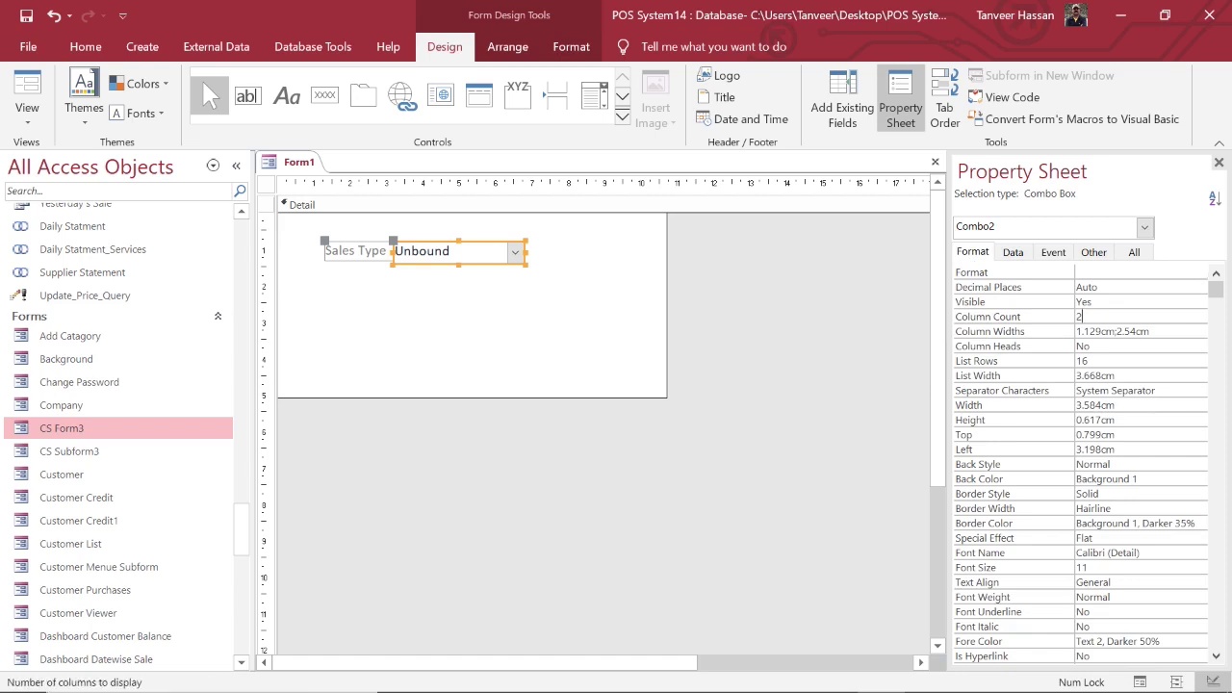
pyautogui.write('2')
# Step: Run Form1 in Form View to inspect the Sales Type list's columns, and return to Design View
pyautogui.click(27, 96)
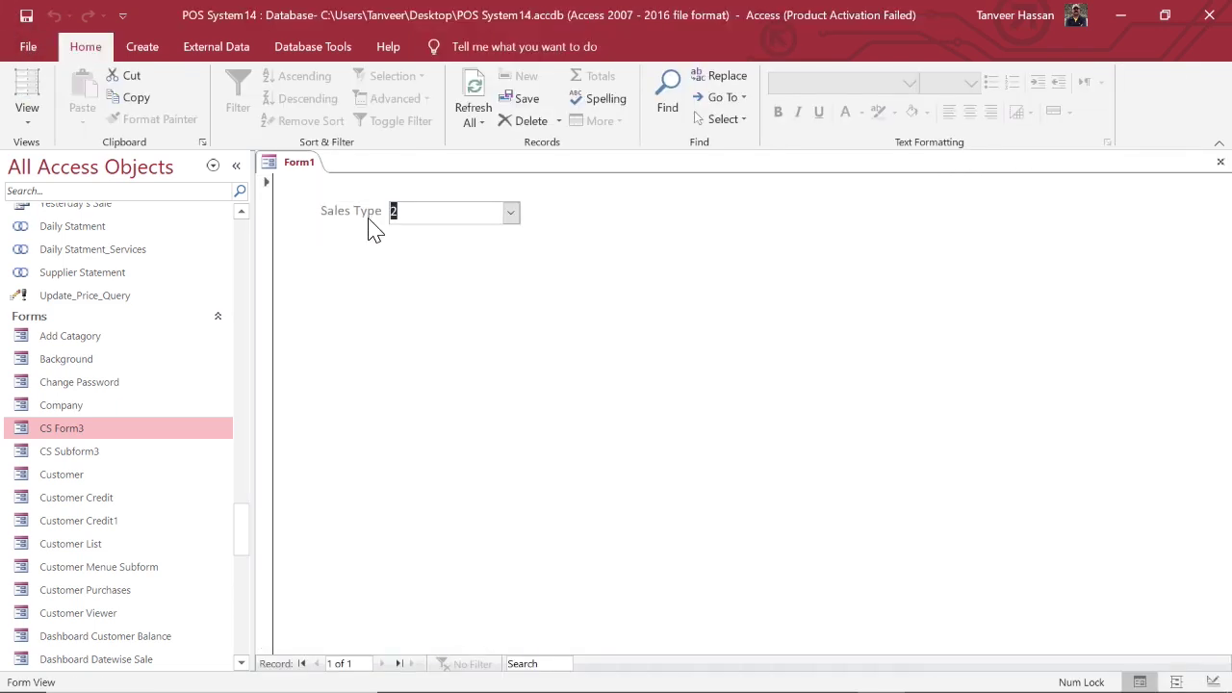
pyautogui.click(511, 213)
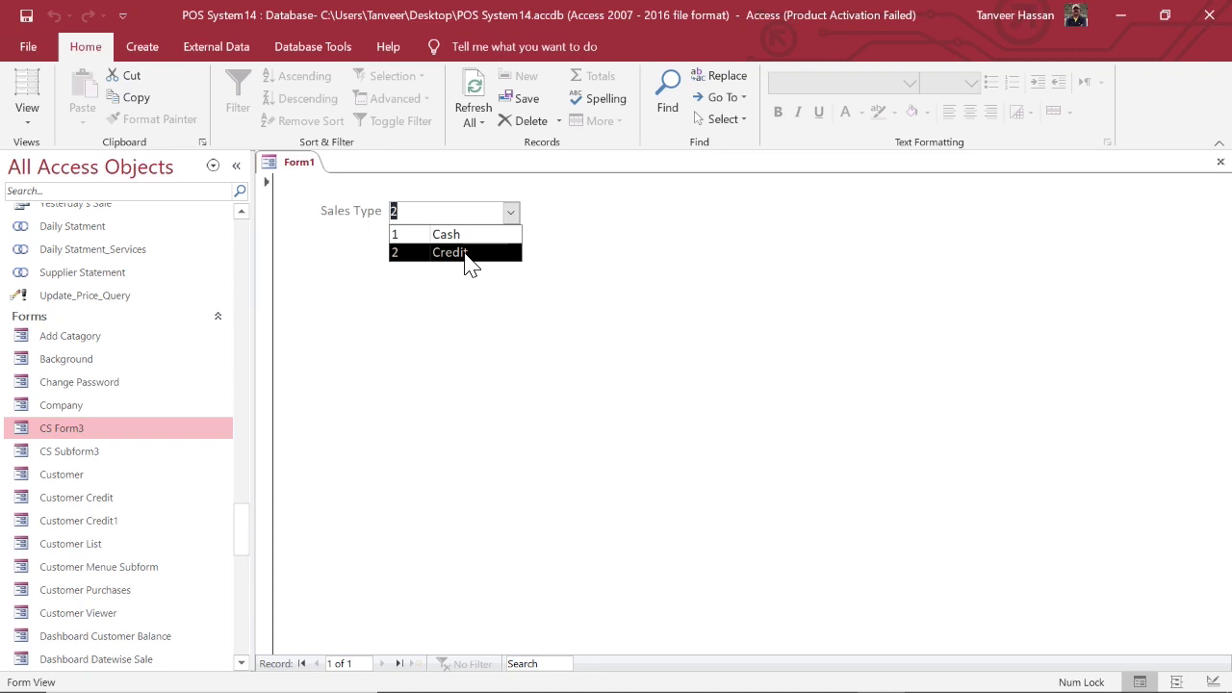
pyautogui.rightClick(487, 327)
pyautogui.click(534, 377)
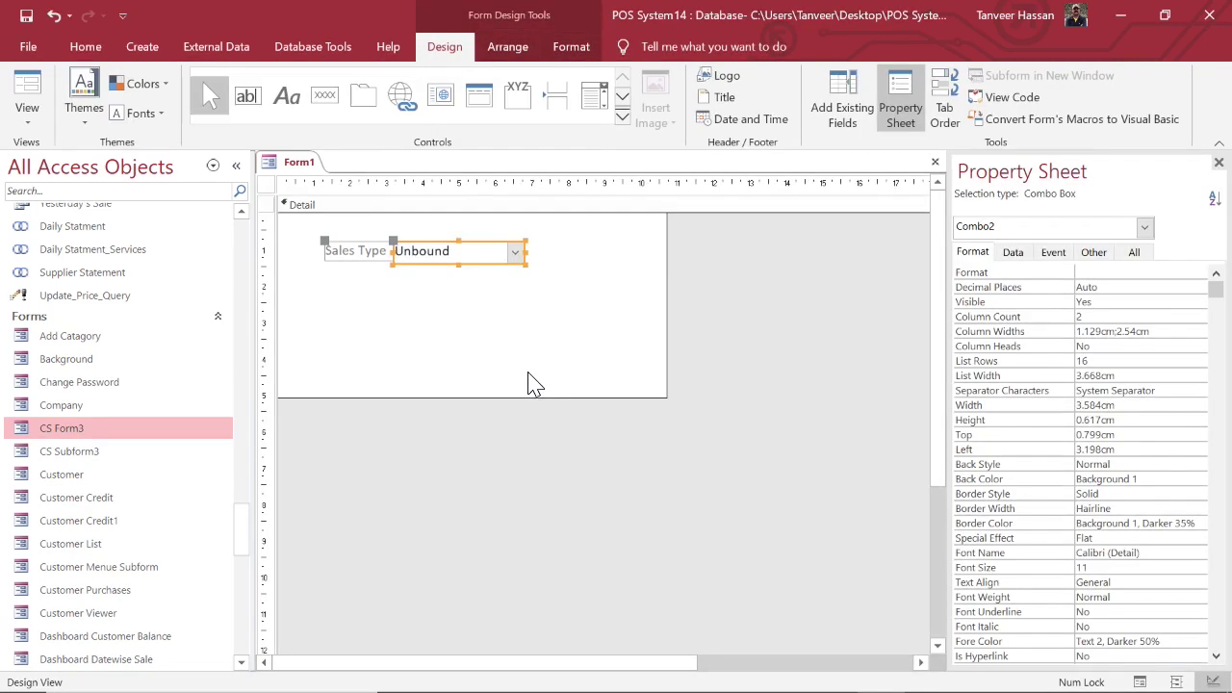
# Step: Open CS Form3 in Design View and examine the data and format properties of its Sale Type combo box
pyautogui.rightClick(203, 433)
pyautogui.click(240, 212)
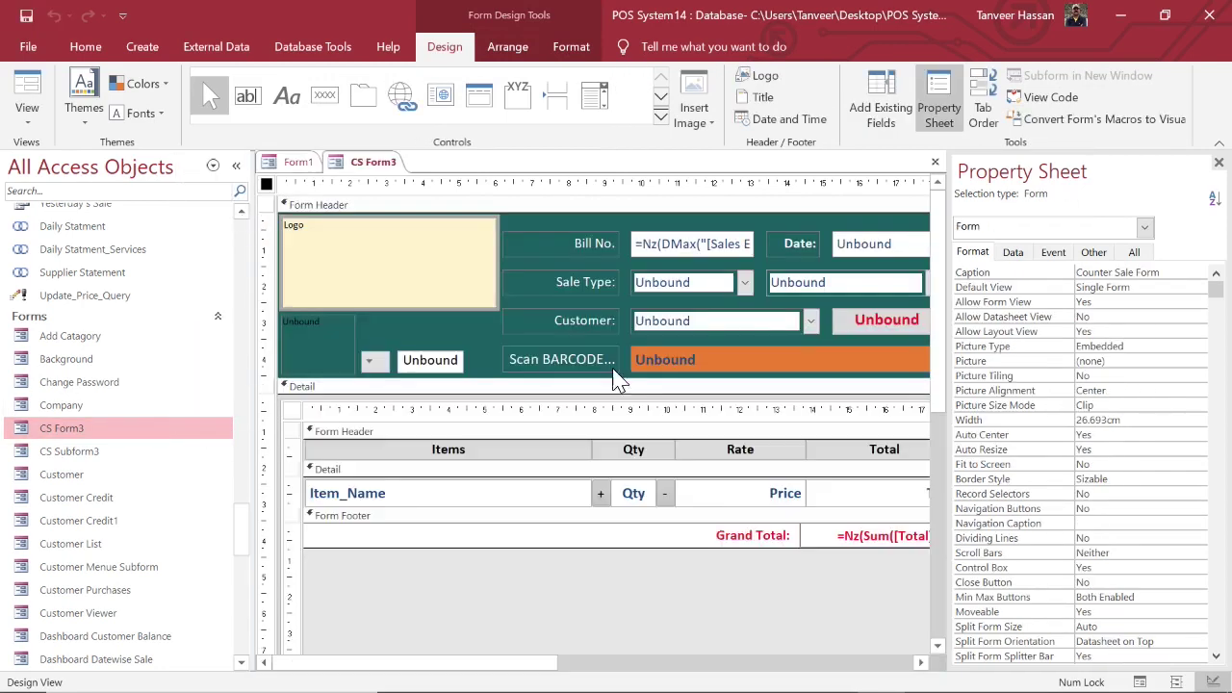
pyautogui.click(685, 284)
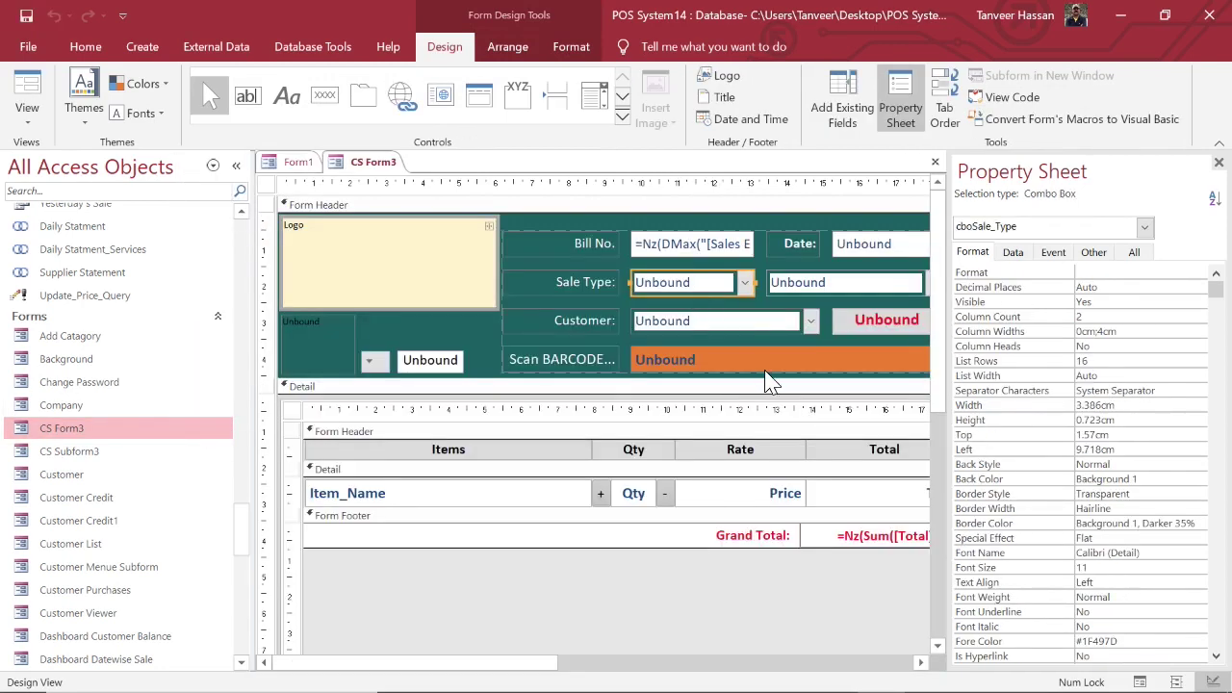
pyautogui.click(1012, 252)
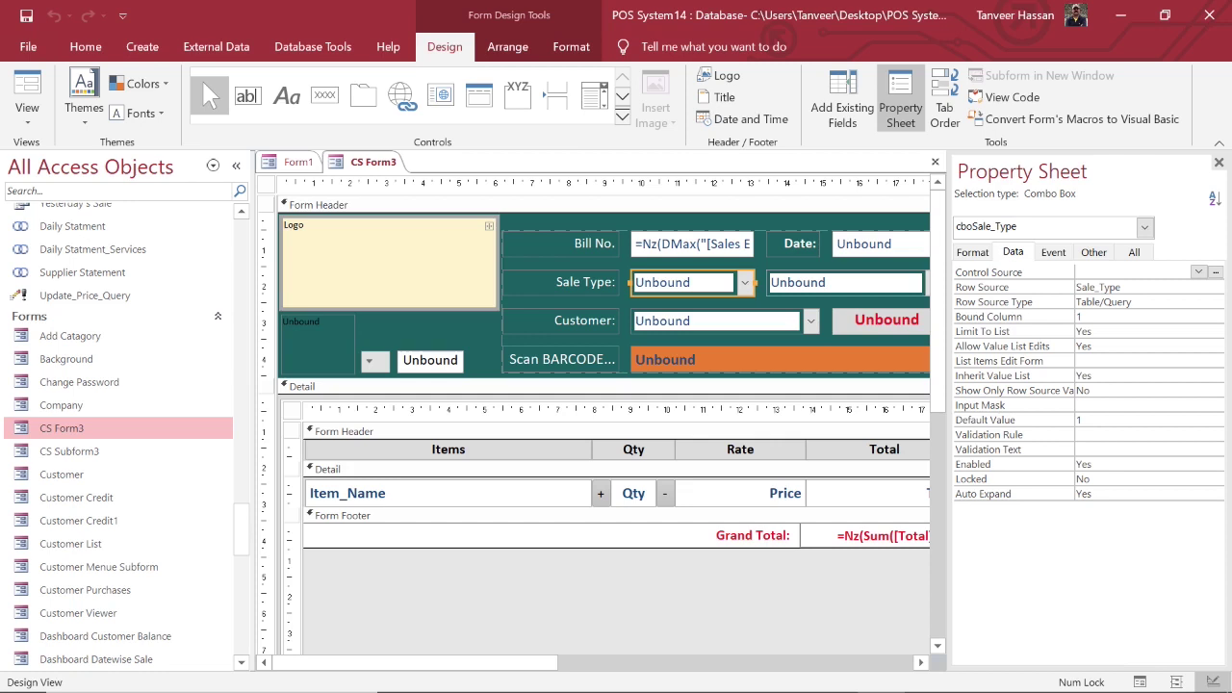
pyautogui.click(1080, 317)
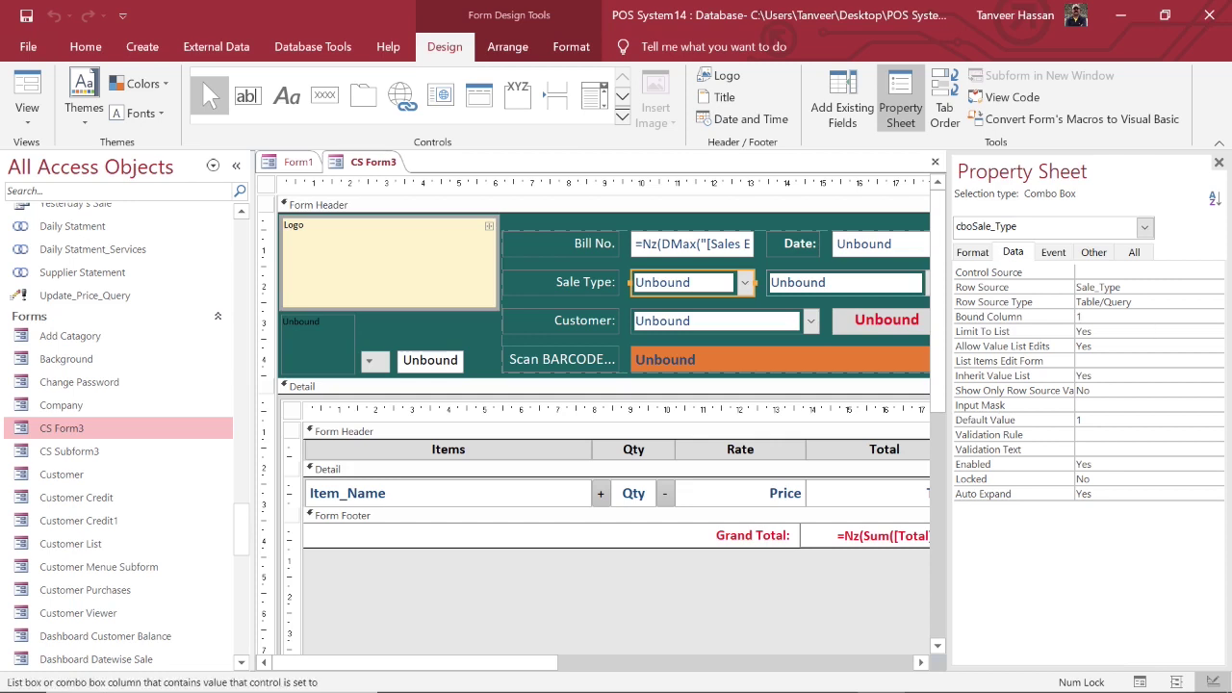
pyautogui.click(974, 252)
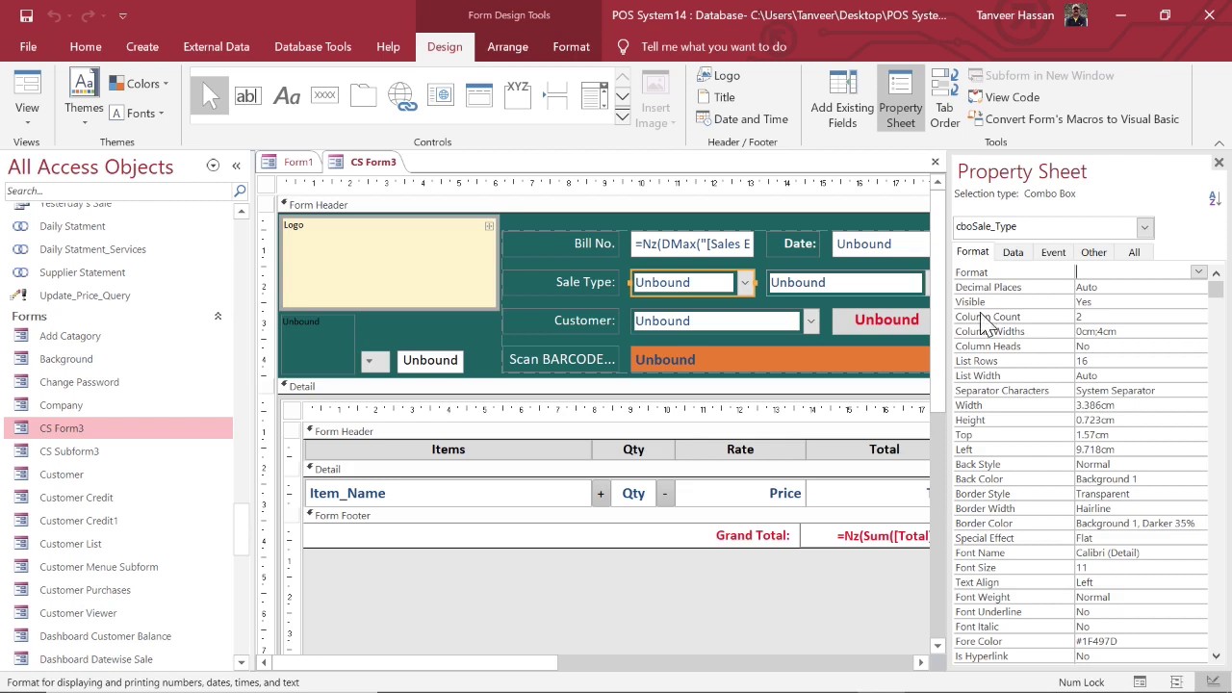
# Step: Run CS Form3 to inspect its Sale Type list, then return to Design View and select that combo box
pyautogui.click(27, 91)
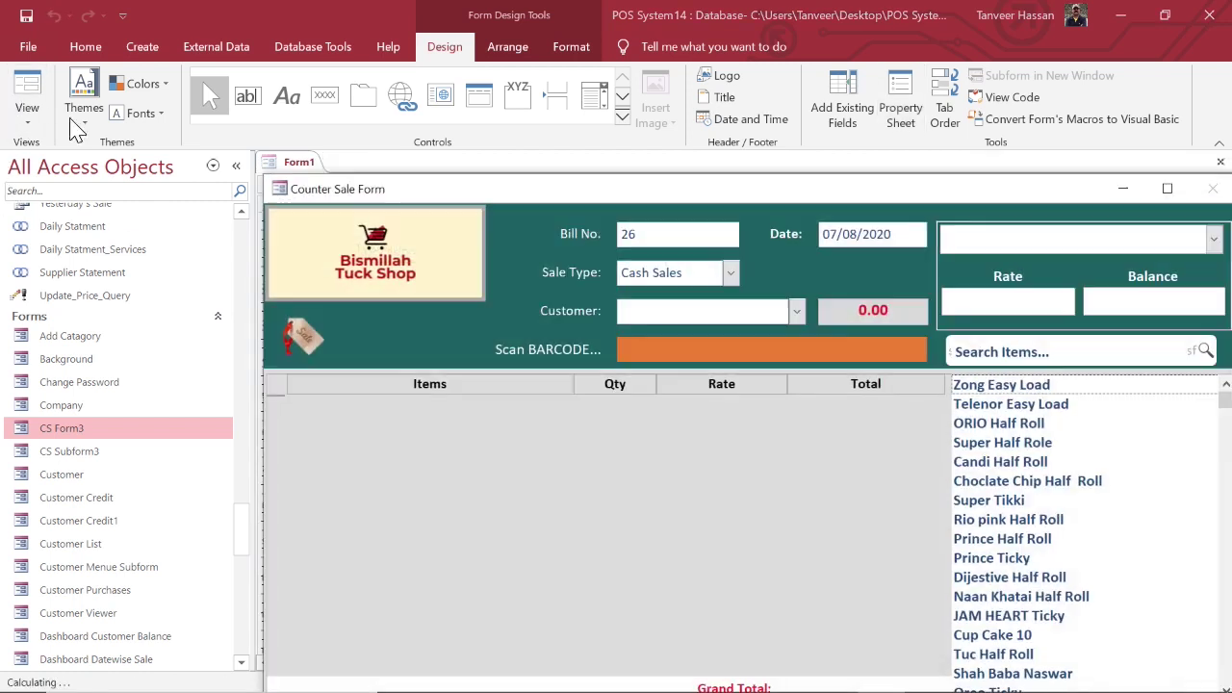
pyautogui.click(732, 274)
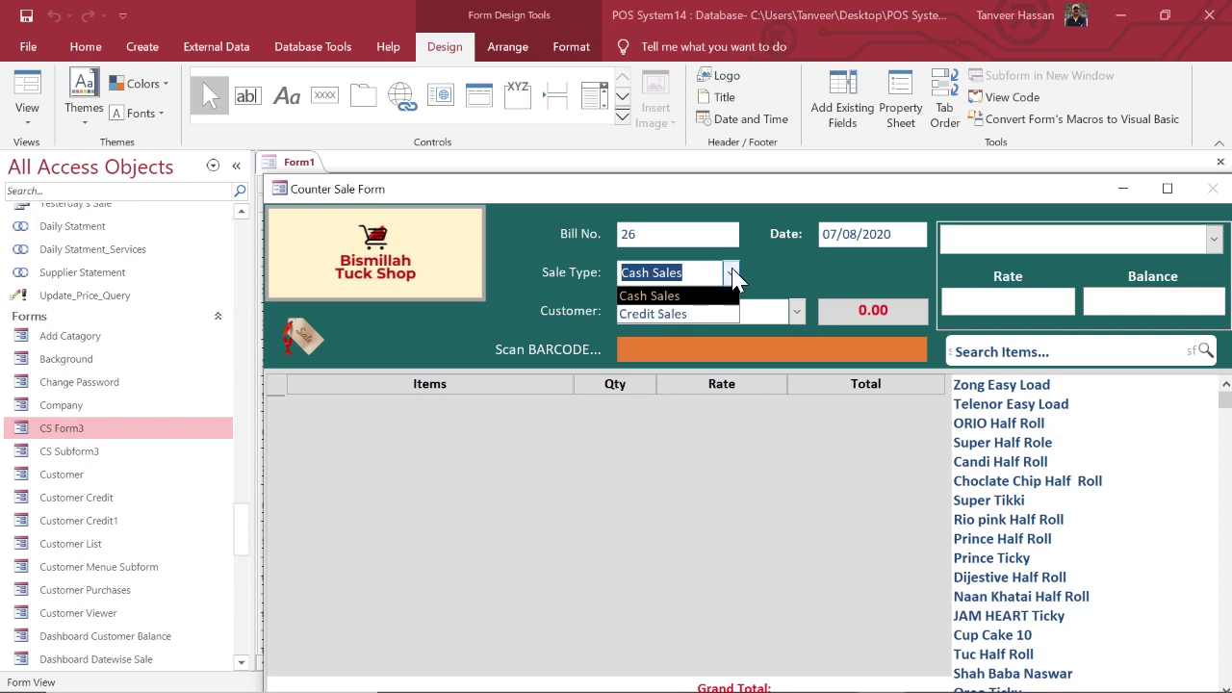
pyautogui.rightClick(792, 276)
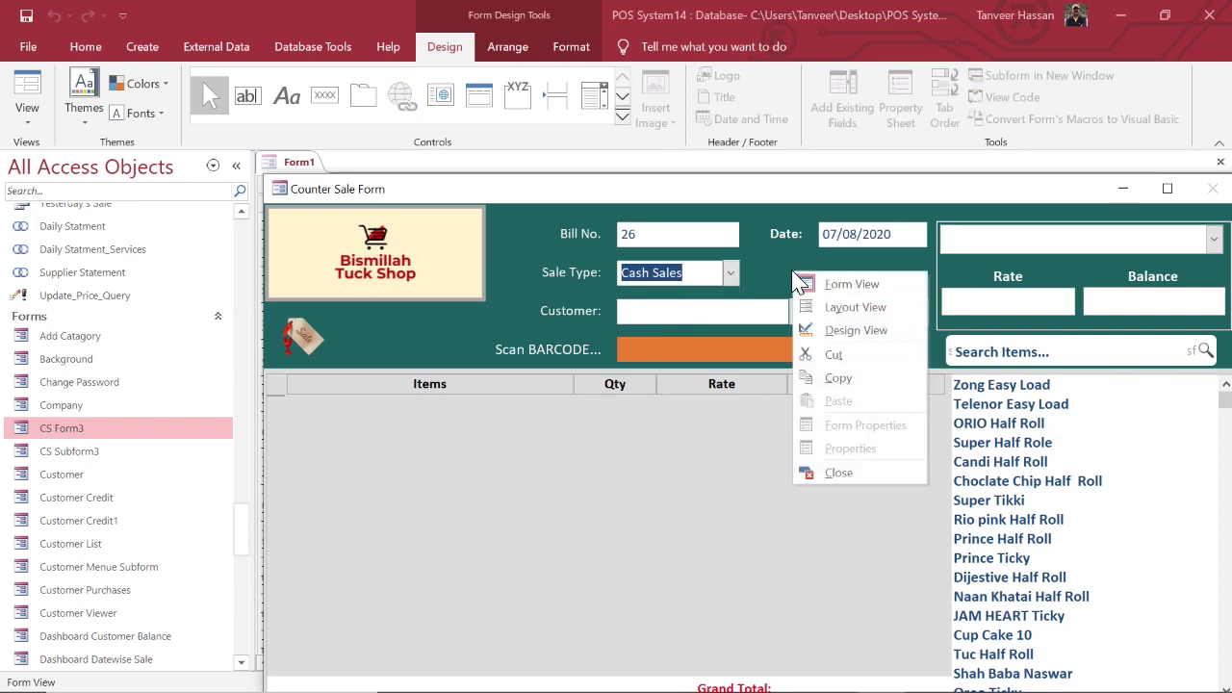
pyautogui.click(826, 327)
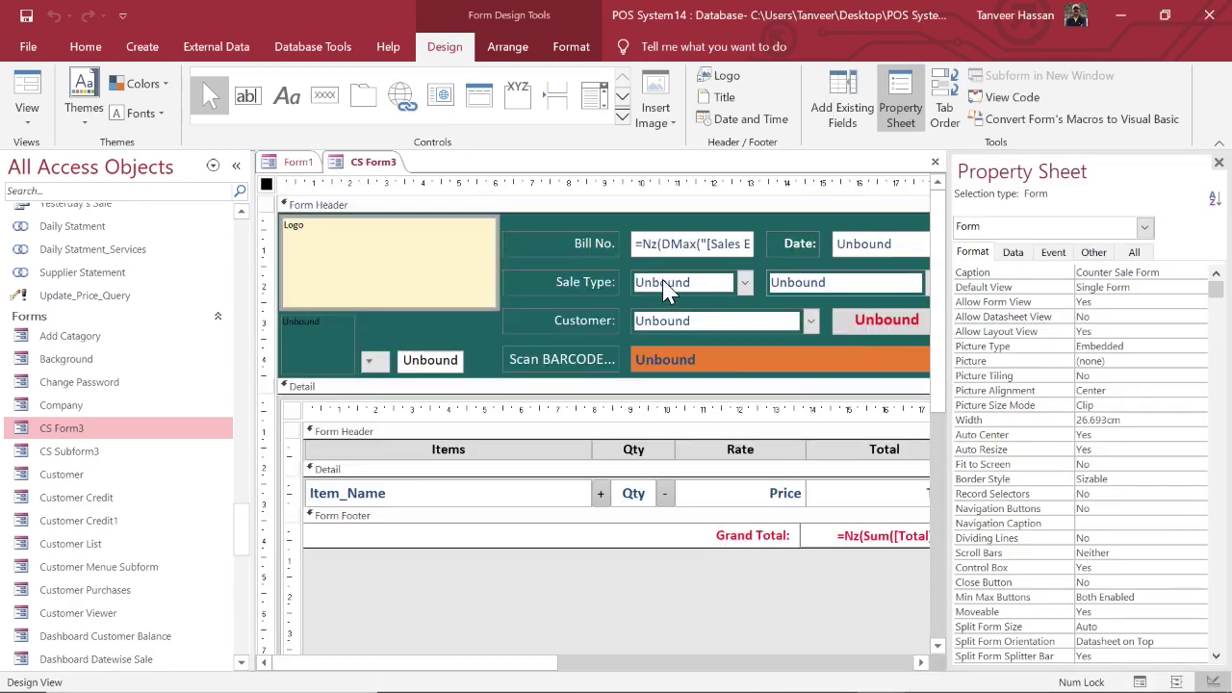
pyautogui.click(664, 283)
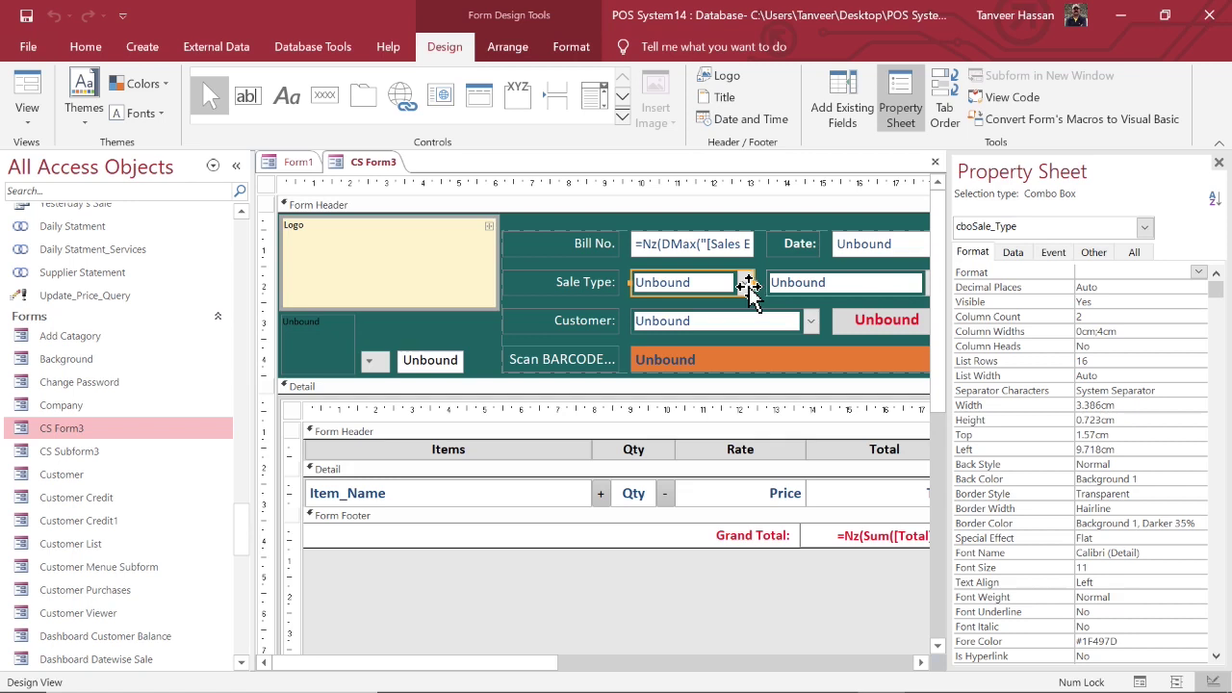
# Step: Set the Column Widths of Form1's Sales Type combo box to 0cm;4cm
pyautogui.click(300, 163)
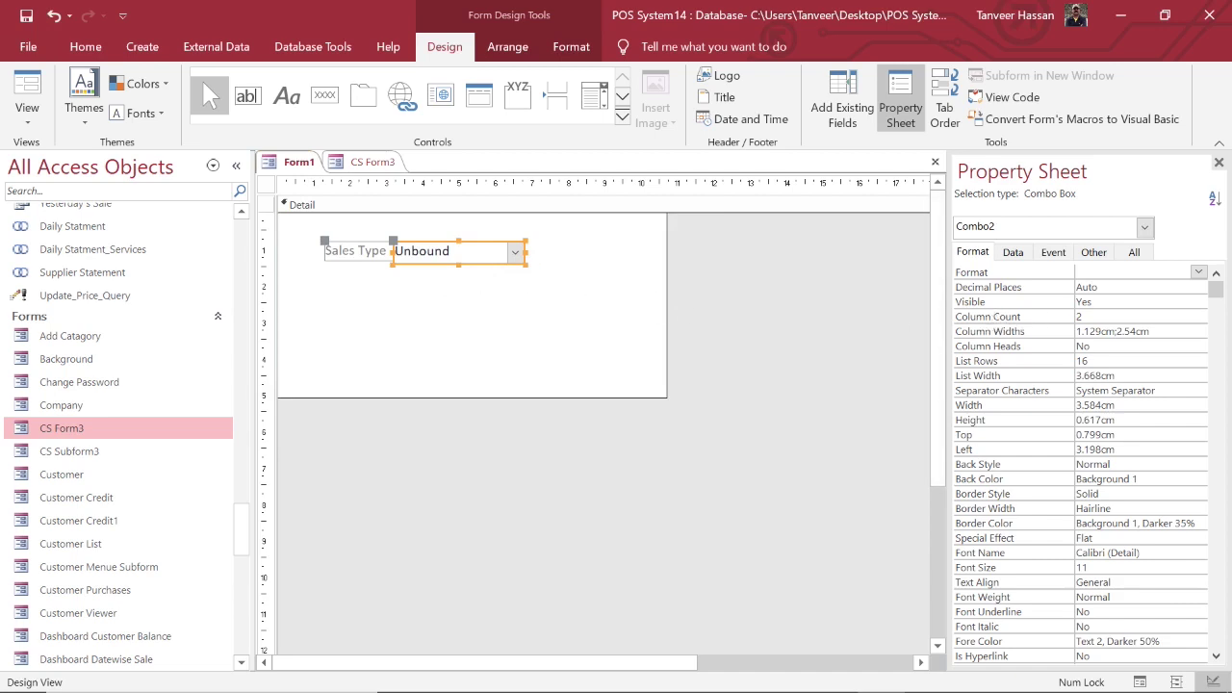
pyautogui.click(1102, 331)
pyautogui.press('BackSpace')
pyautogui.press('BackSpace')
pyautogui.press('BackSpace')
pyautogui.press('BackSpace')
pyautogui.press('BackSpace')
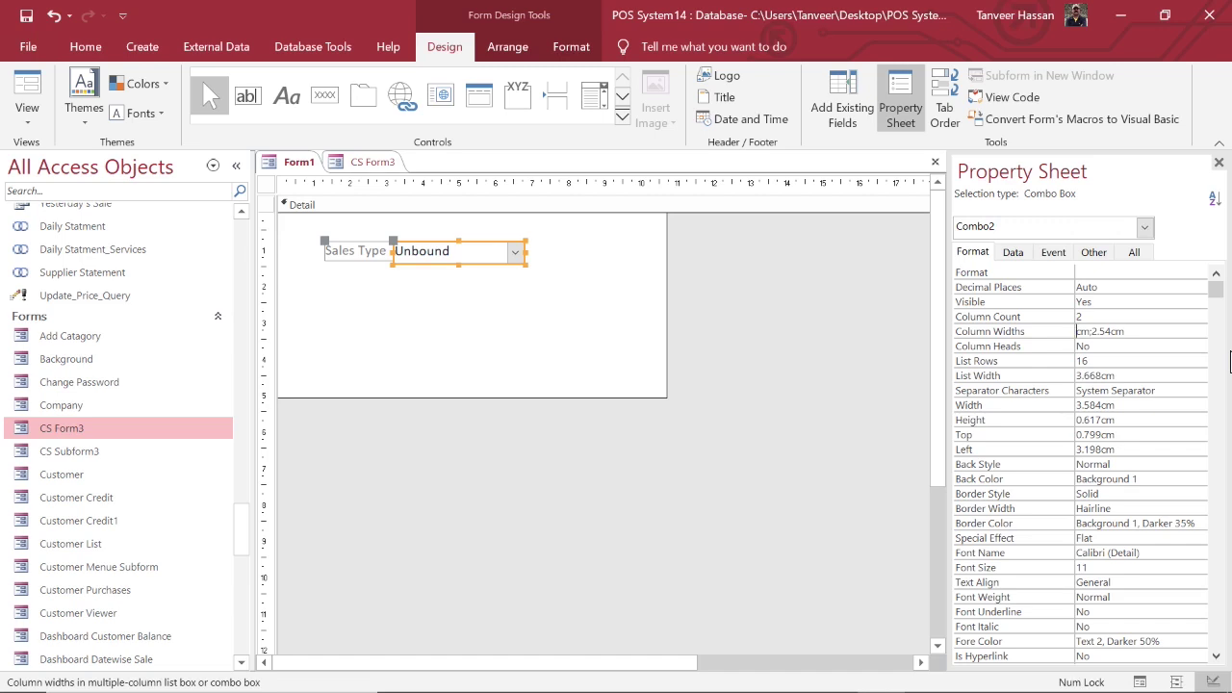
pyautogui.write('0')
pyautogui.press('BackSpace')
pyautogui.press('BackSpace')
pyautogui.press('BackSpace')
pyautogui.press('BackSpace')
pyautogui.press('BackSpace')
pyautogui.write('4')
pyautogui.press('Return')
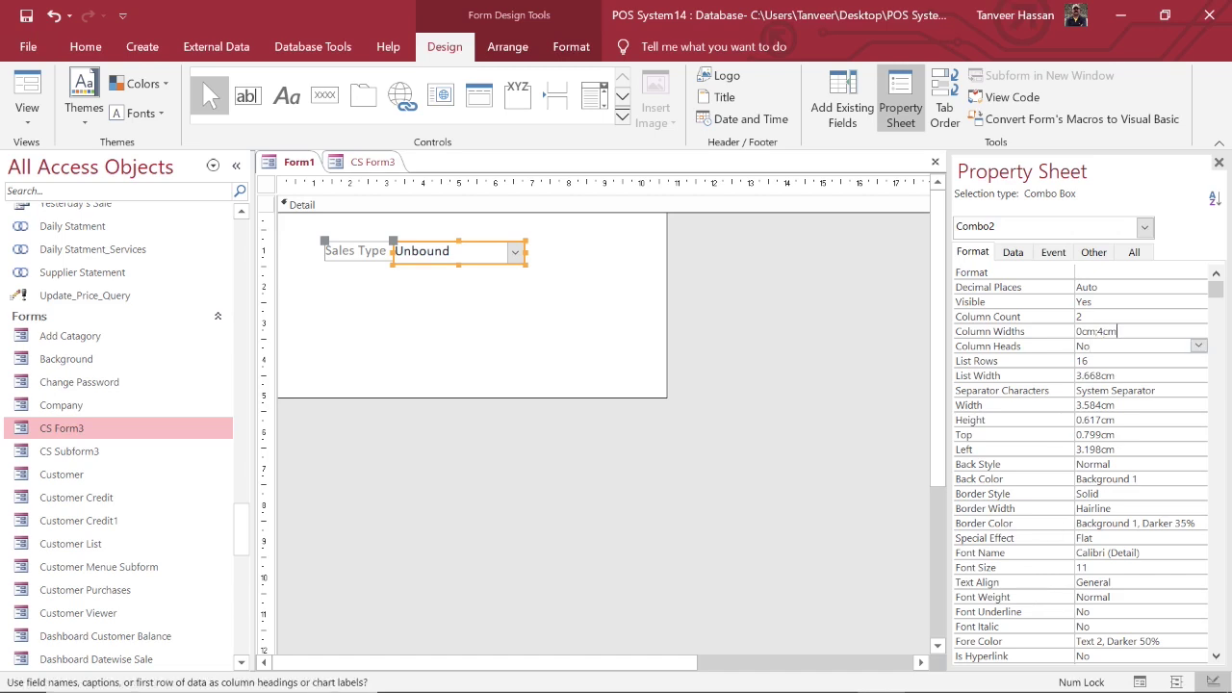
pyautogui.click(1116, 331)
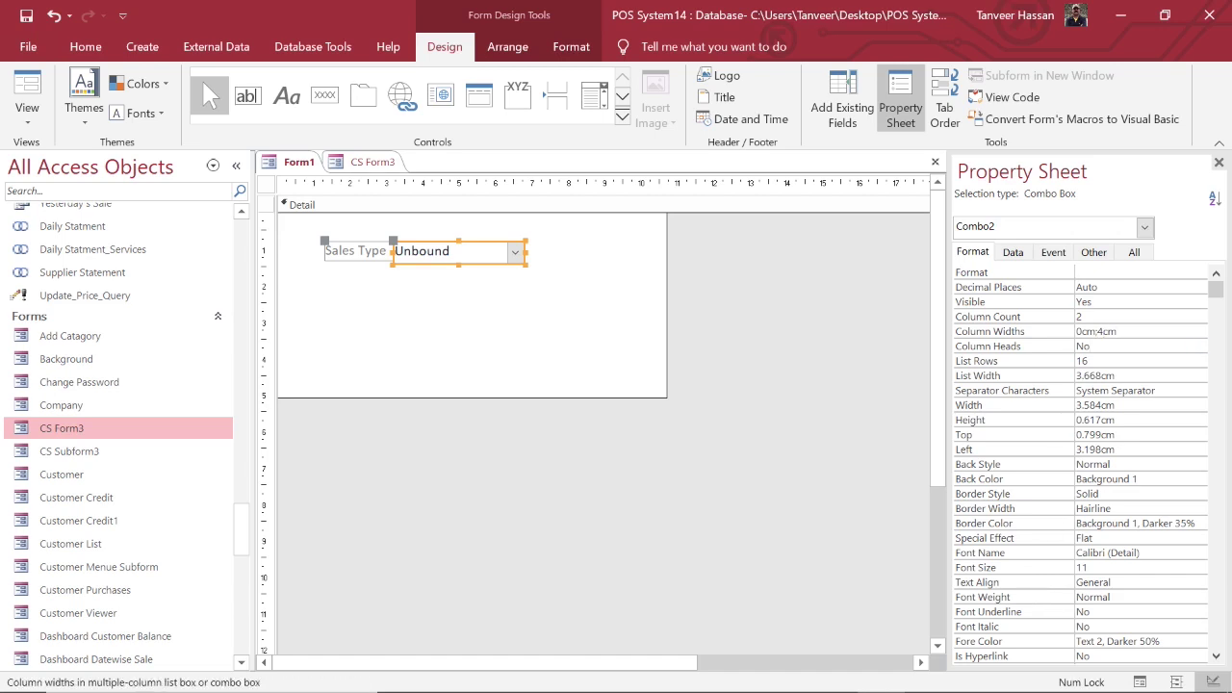
# Step: Run Form1 in Form View and test the Sales Type combo box by switching repeatedly between Cash and Credit
pyautogui.click(28, 87)
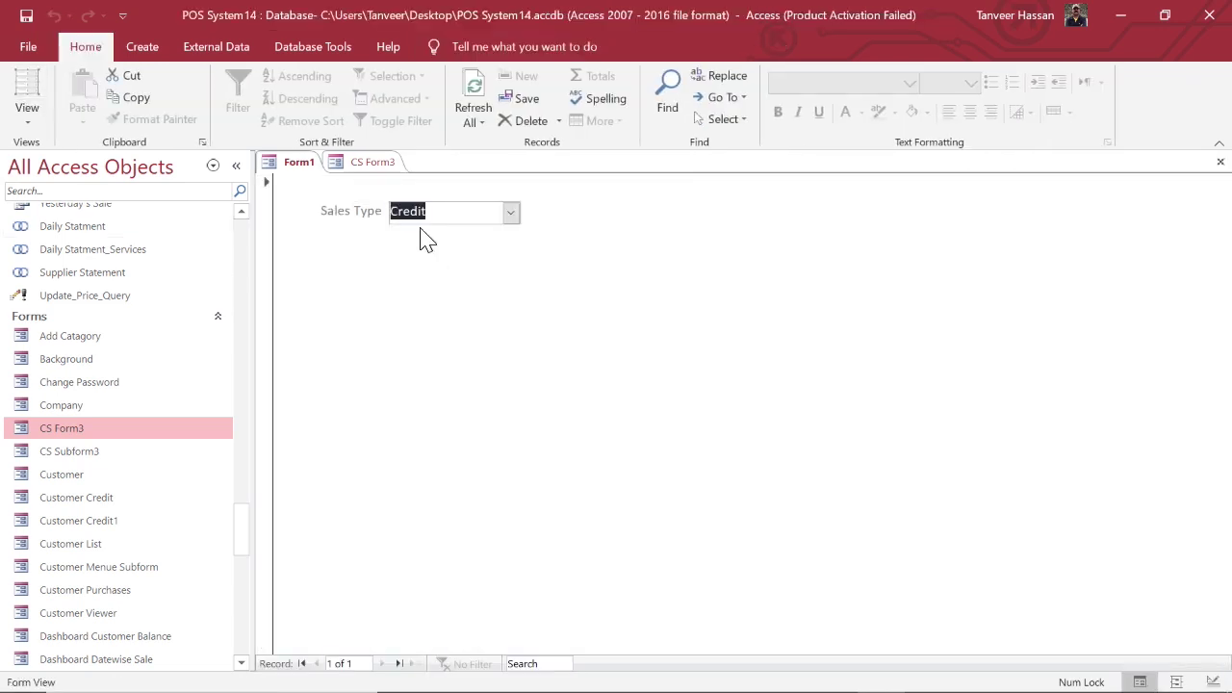
pyautogui.click(510, 216)
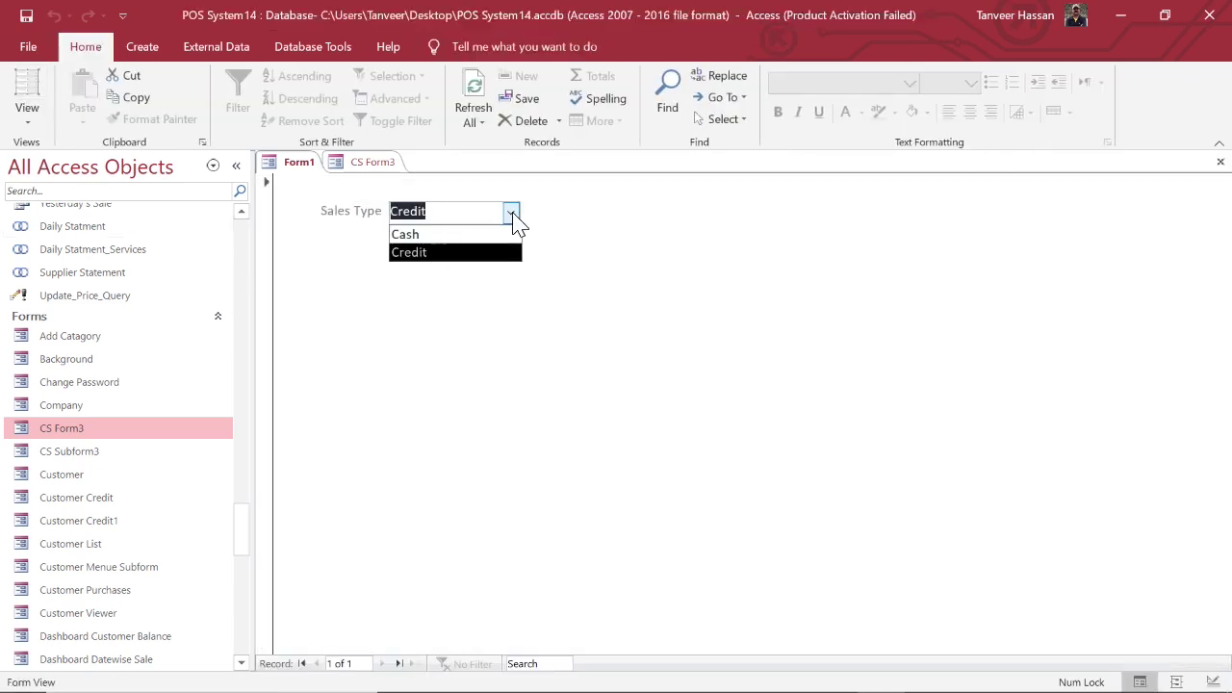
pyautogui.click(503, 237)
pyautogui.click(511, 213)
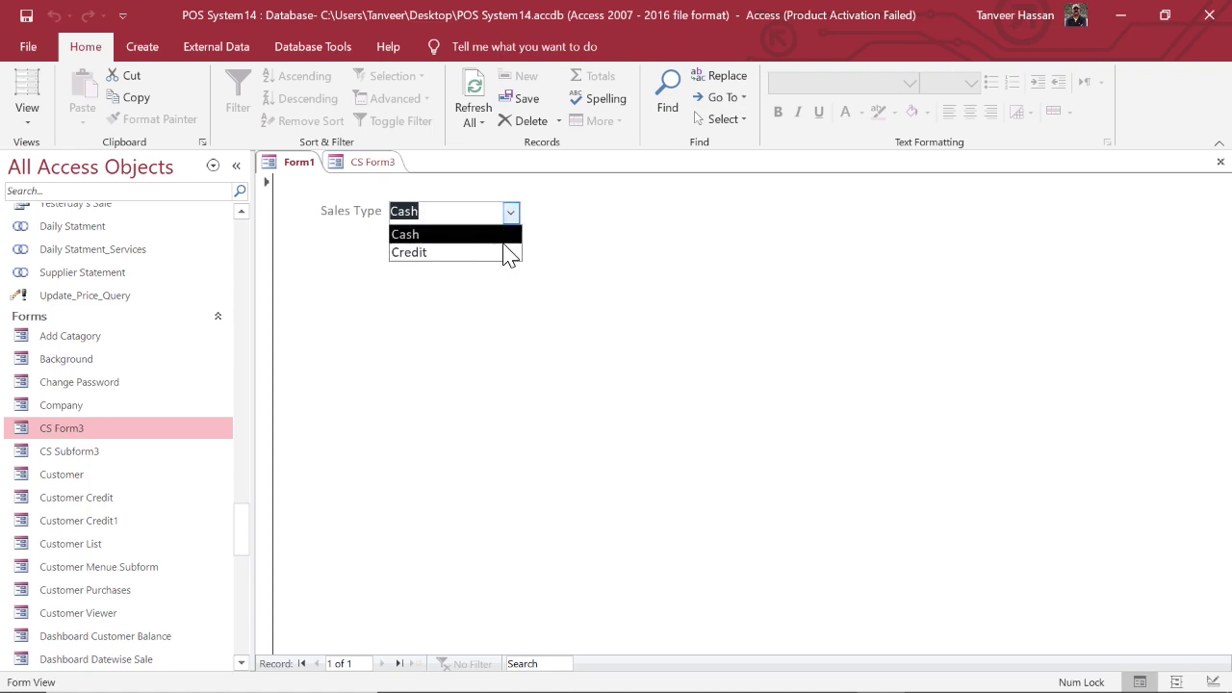
pyautogui.click(507, 254)
pyautogui.click(510, 213)
pyautogui.click(506, 236)
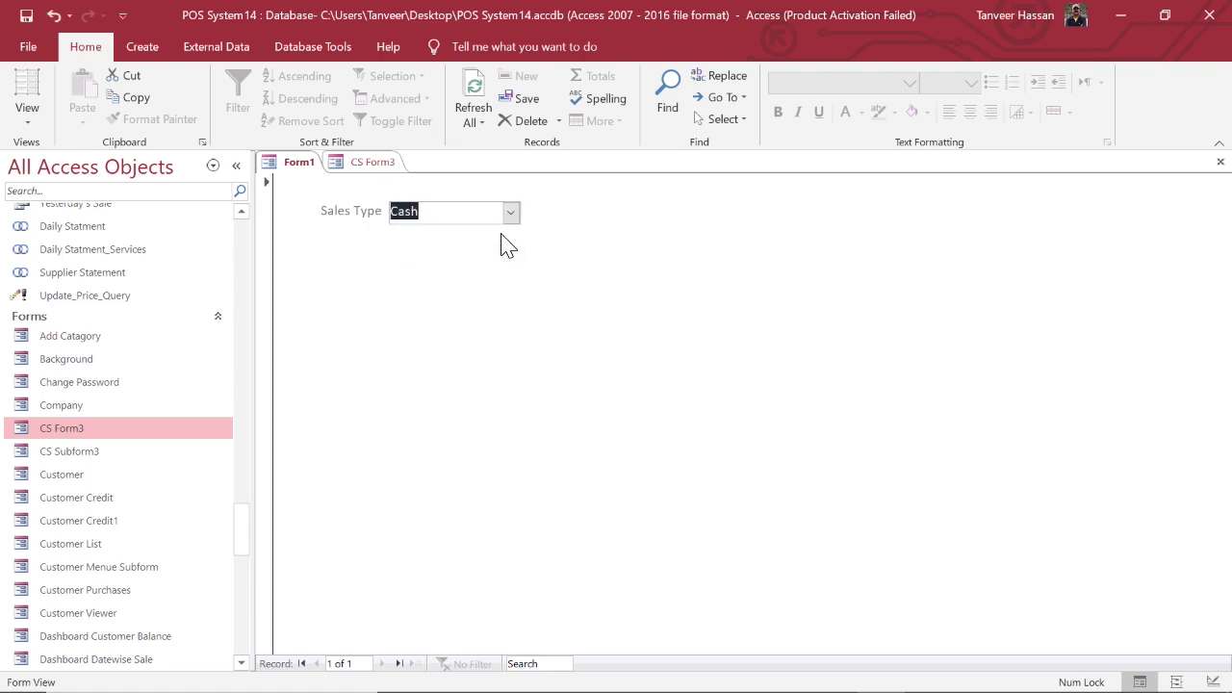
pyautogui.click(510, 214)
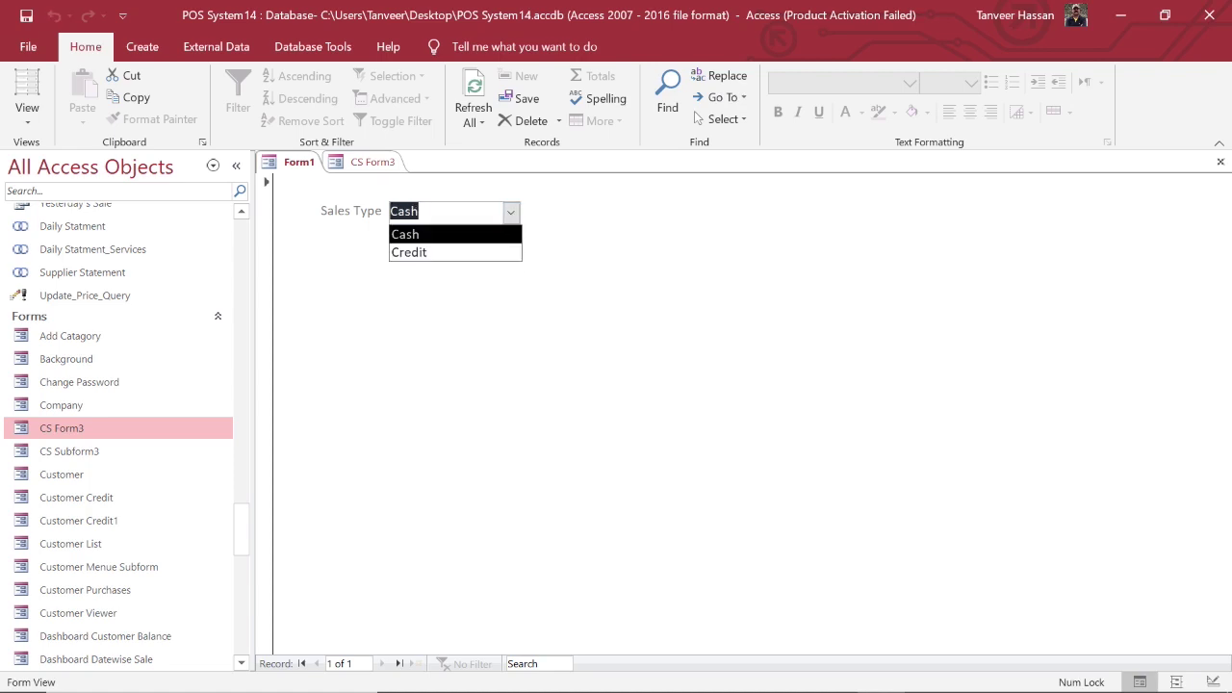
pyautogui.click(443, 235)
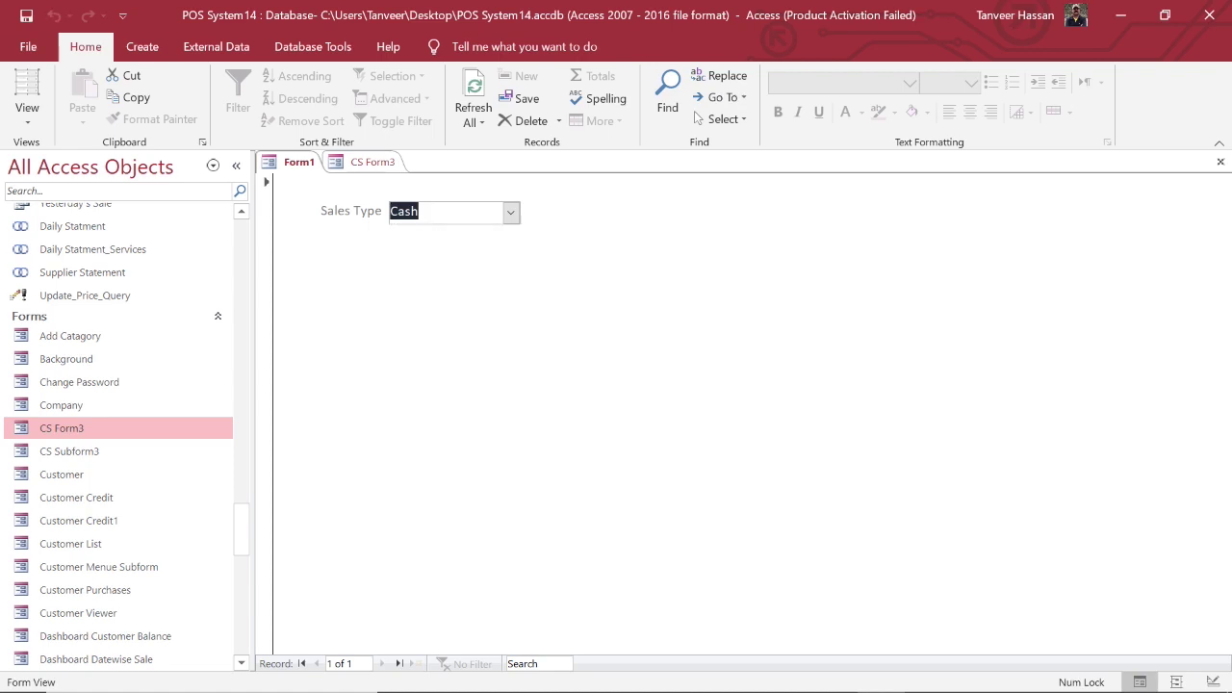
pyautogui.click(511, 212)
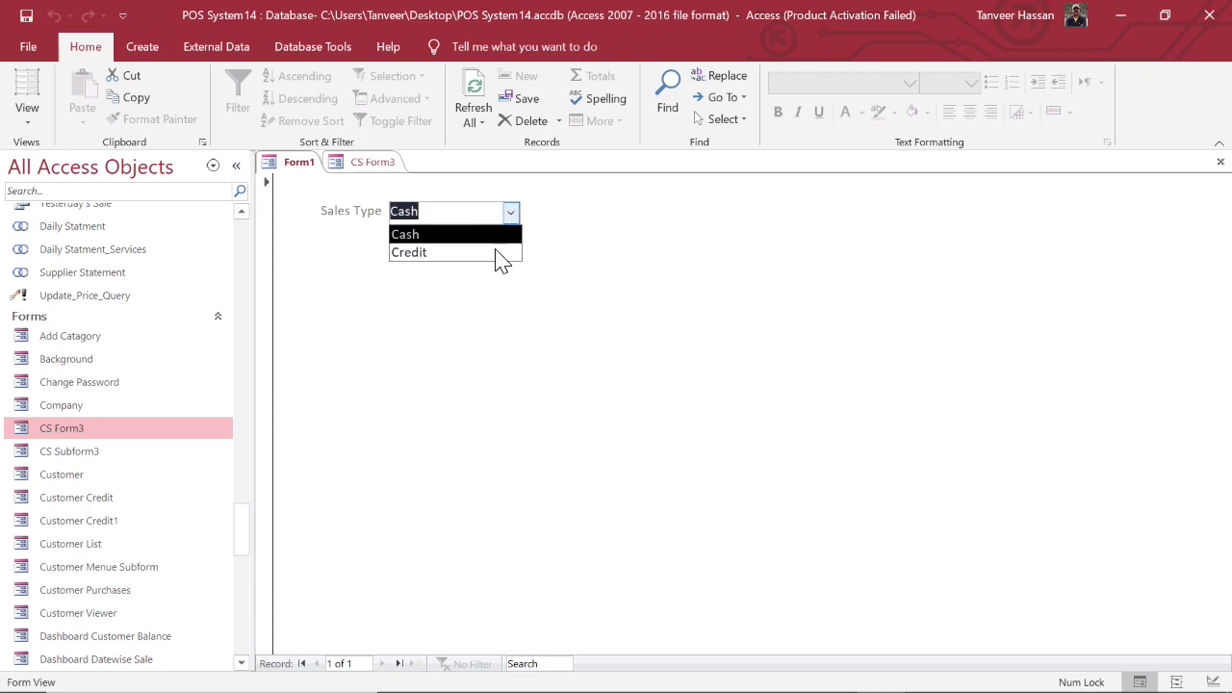
pyautogui.click(496, 254)
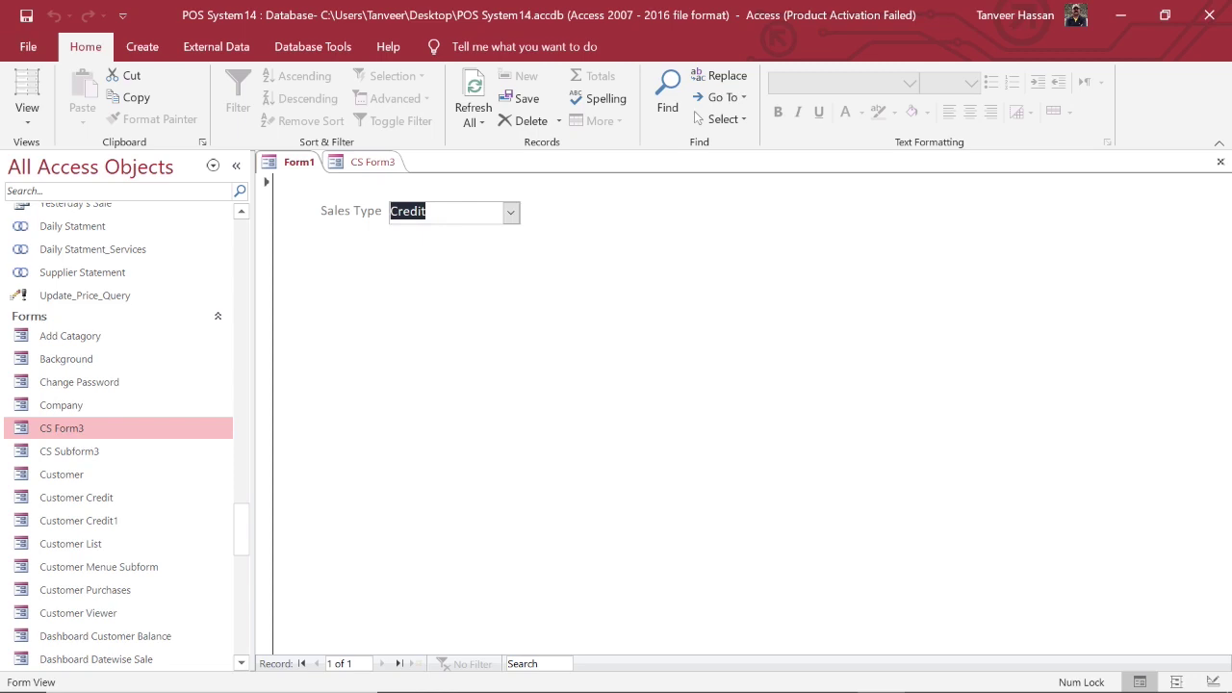
pyautogui.click(510, 214)
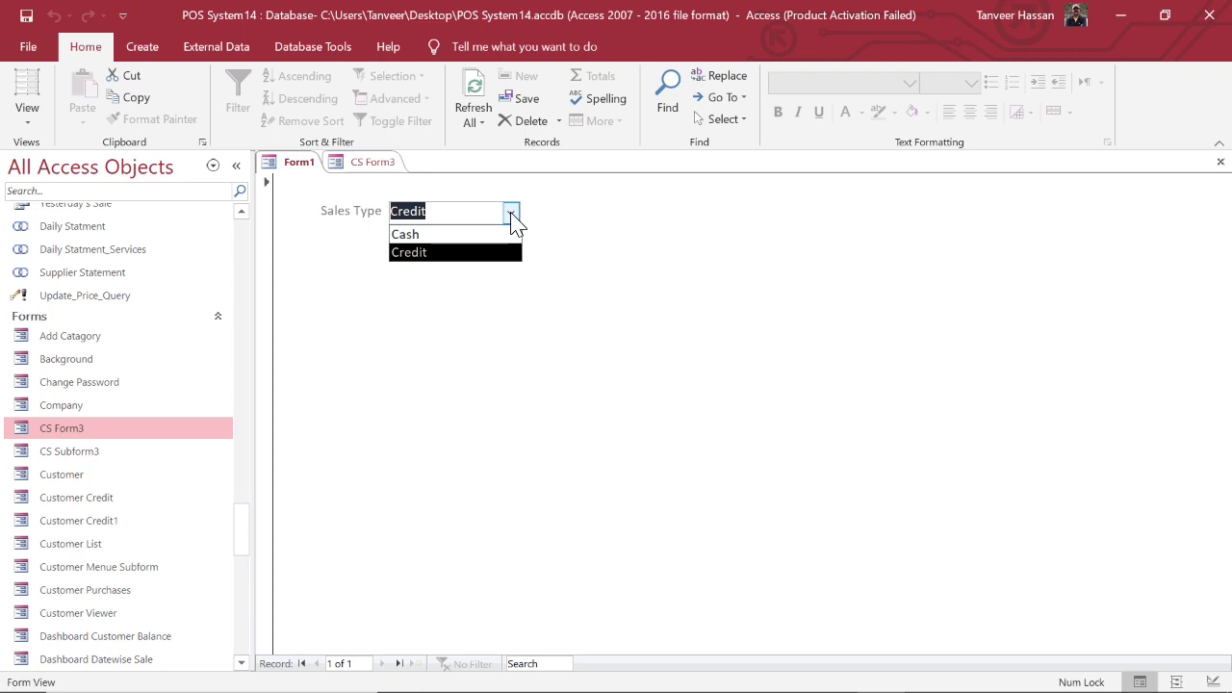
pyautogui.press('Up')
pyautogui.press('Return')
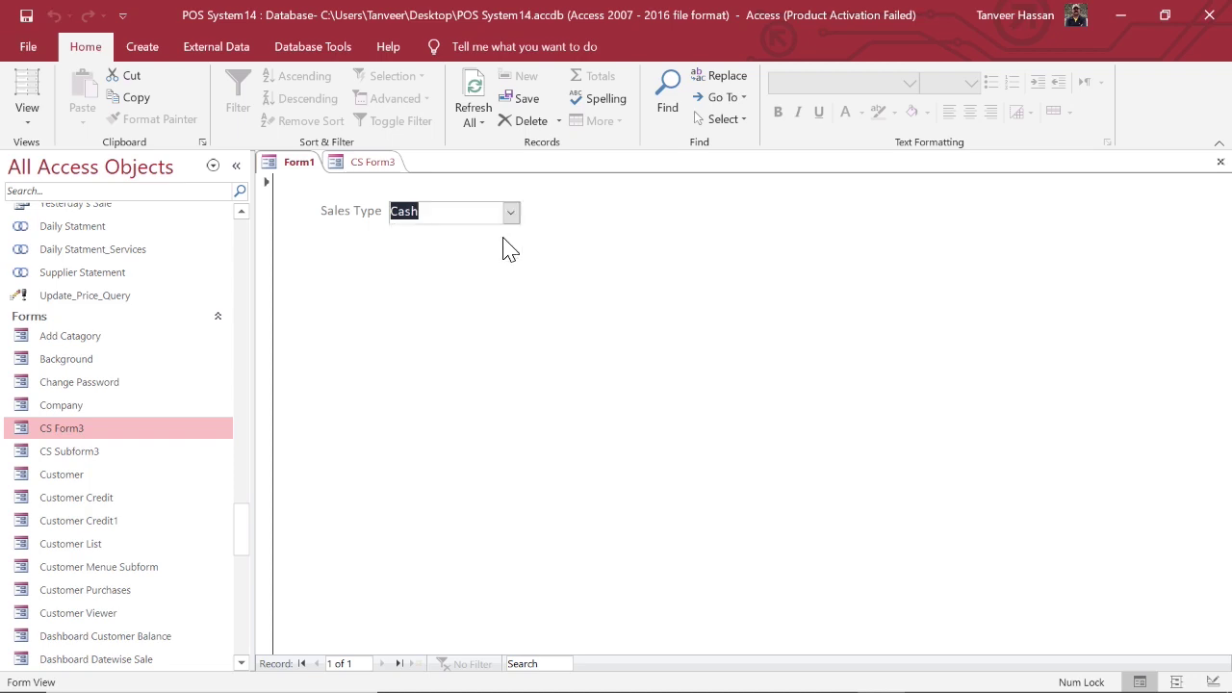
pyautogui.click(510, 213)
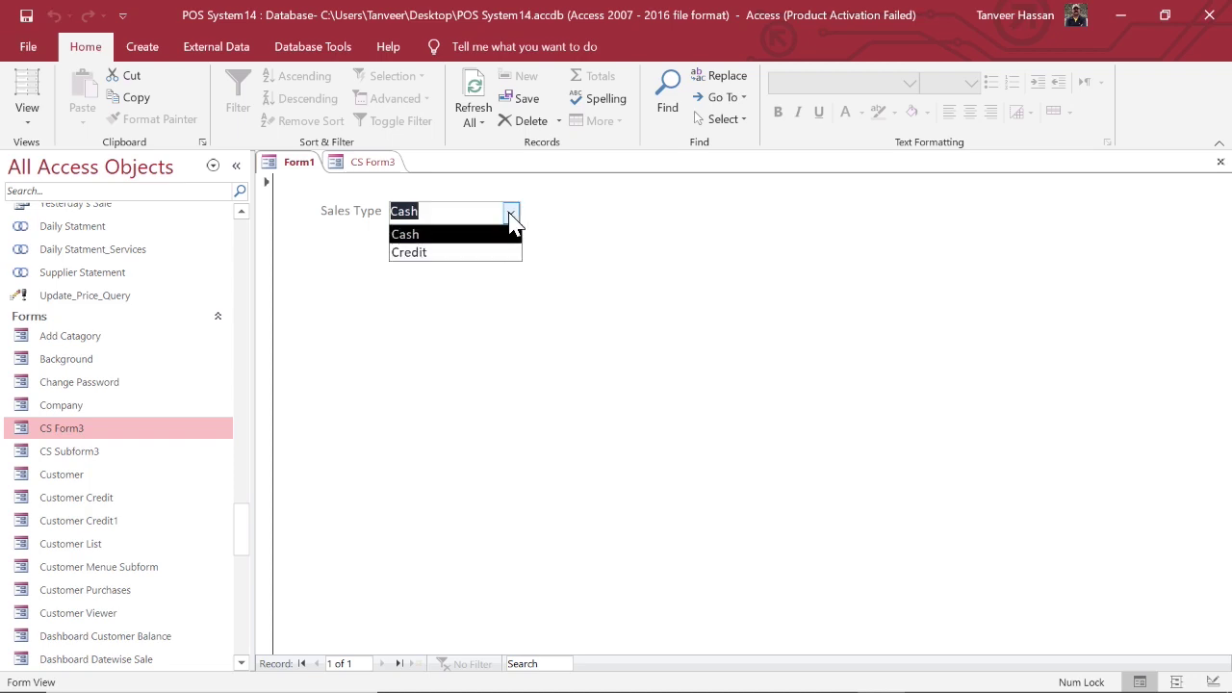
pyautogui.click(499, 250)
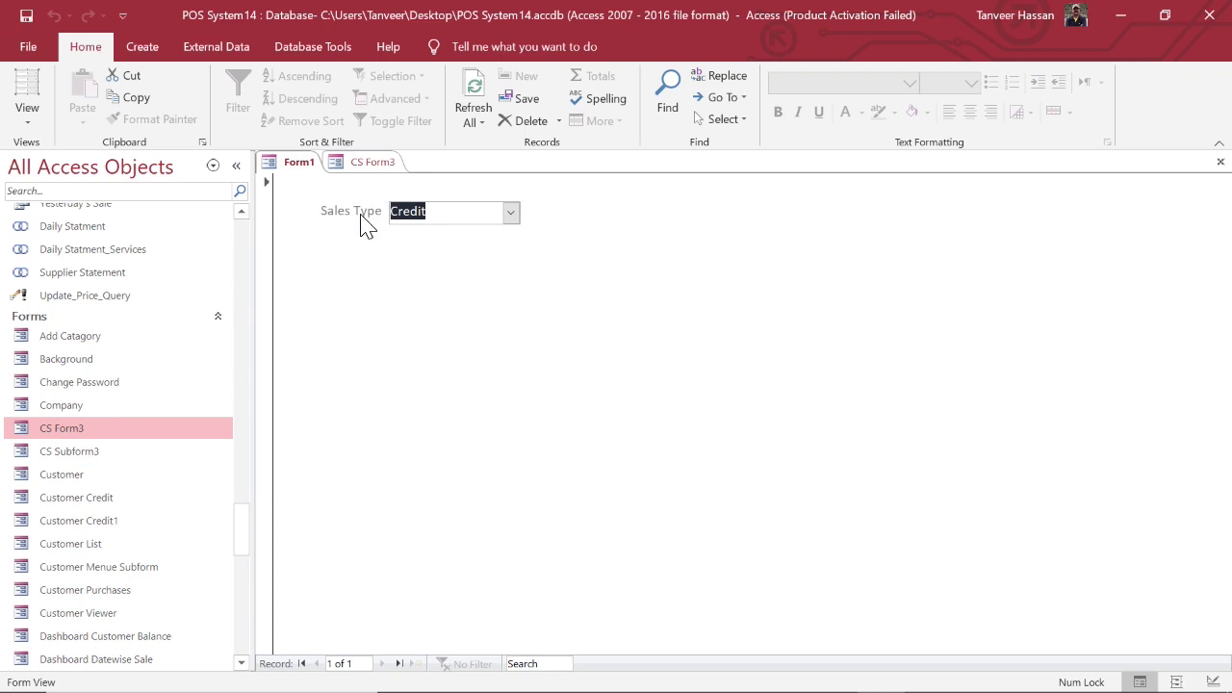
# Step: Return Form1 to Design View and select the Sales Type combo box
pyautogui.rightClick(427, 287)
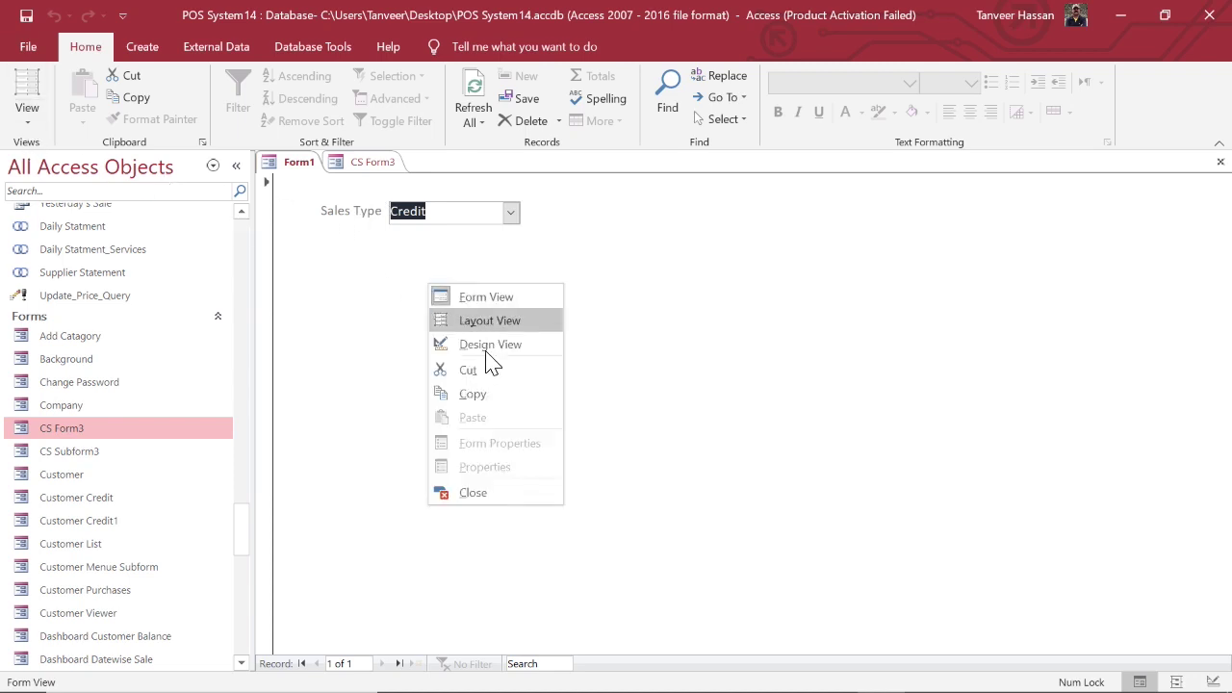
pyautogui.click(488, 350)
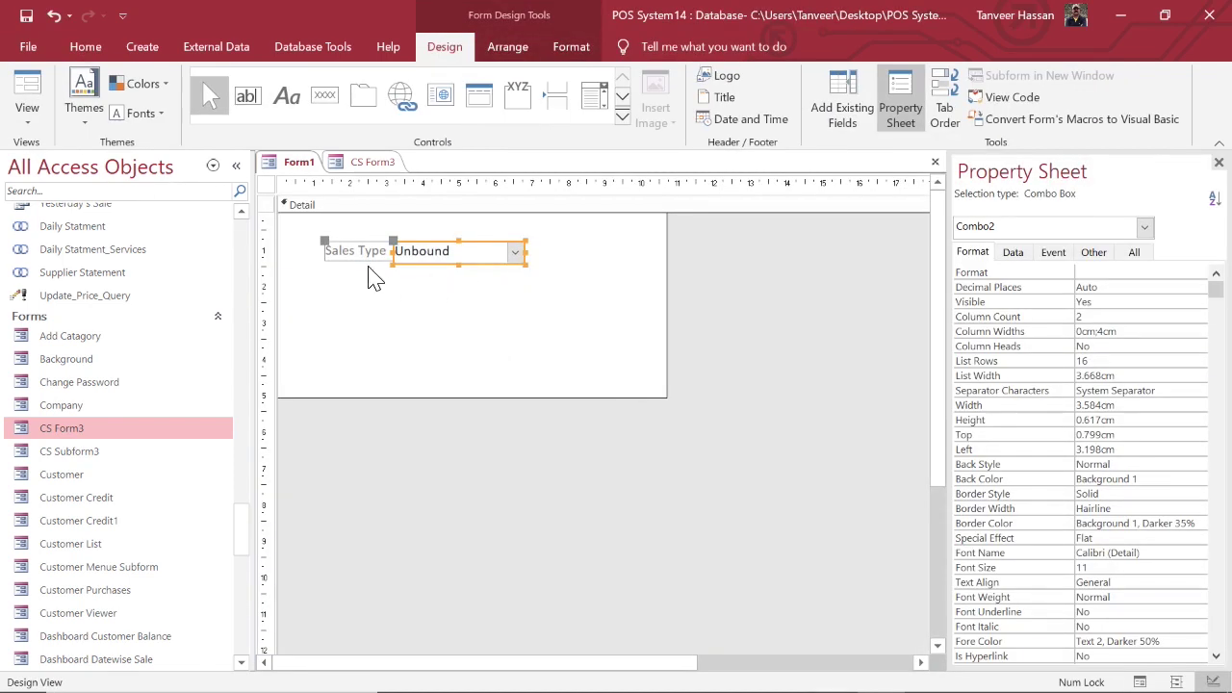
pyautogui.click(358, 252)
pyautogui.click(459, 254)
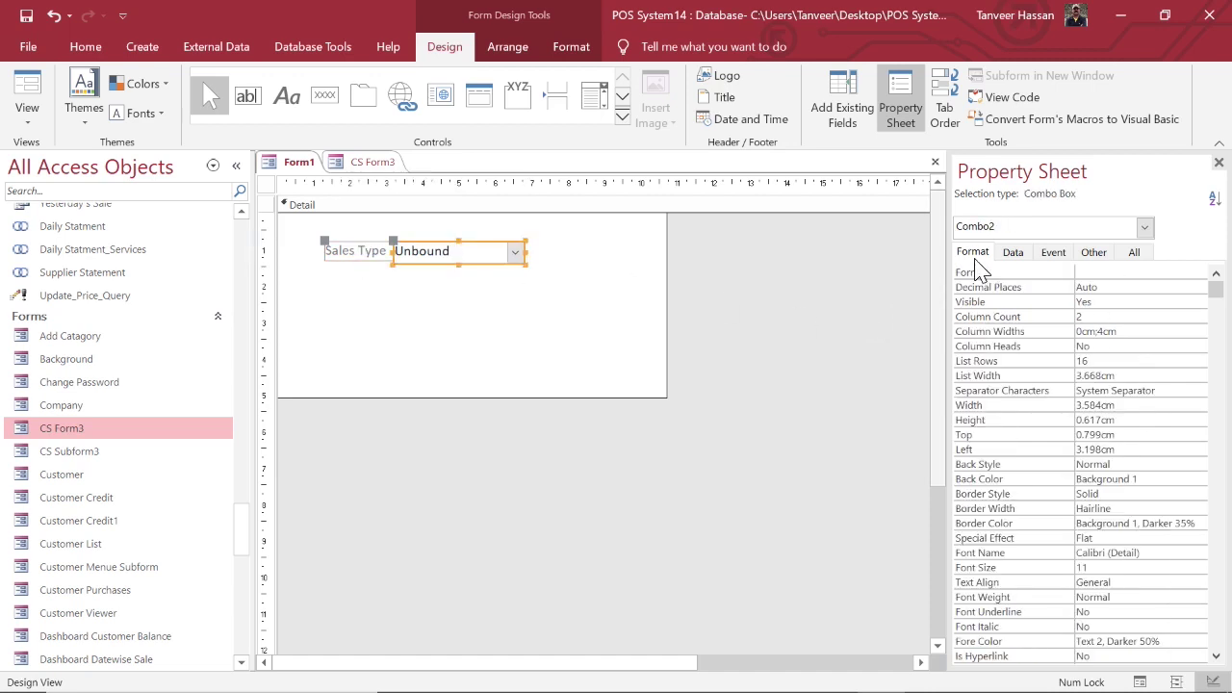
# Step: Inspect the Row Source and Row Source Type data properties of Form1's Sales Type combo box
pyautogui.click(1013, 254)
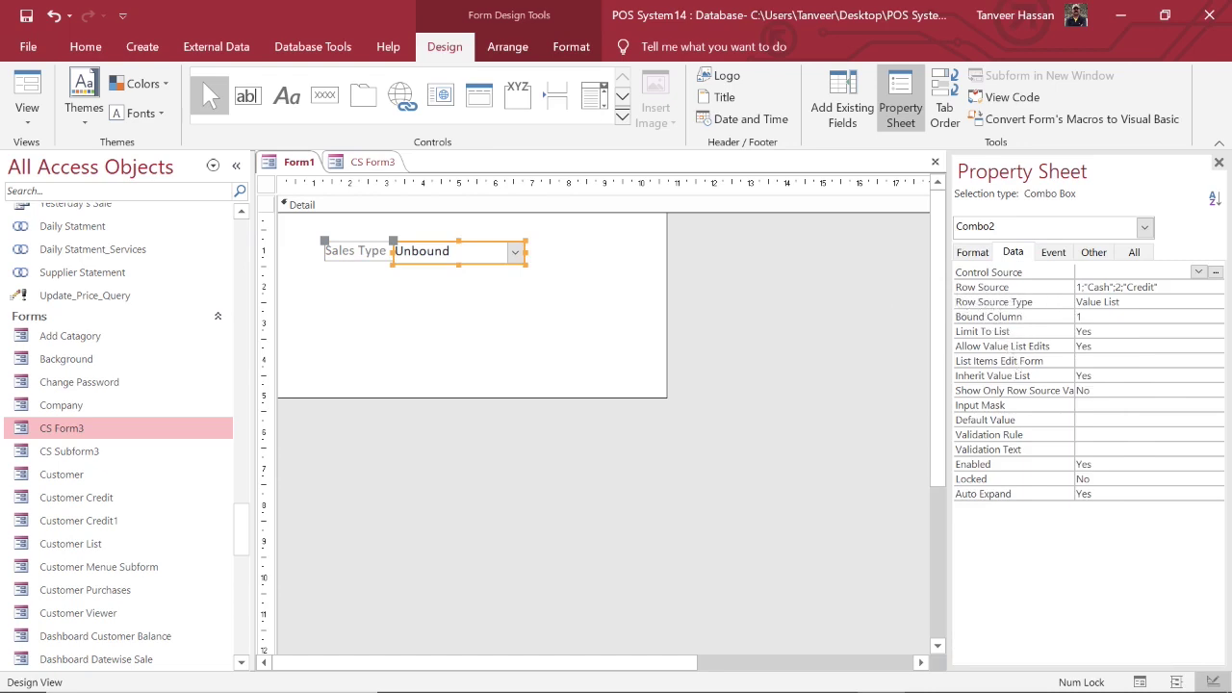
pyautogui.click(1159, 287)
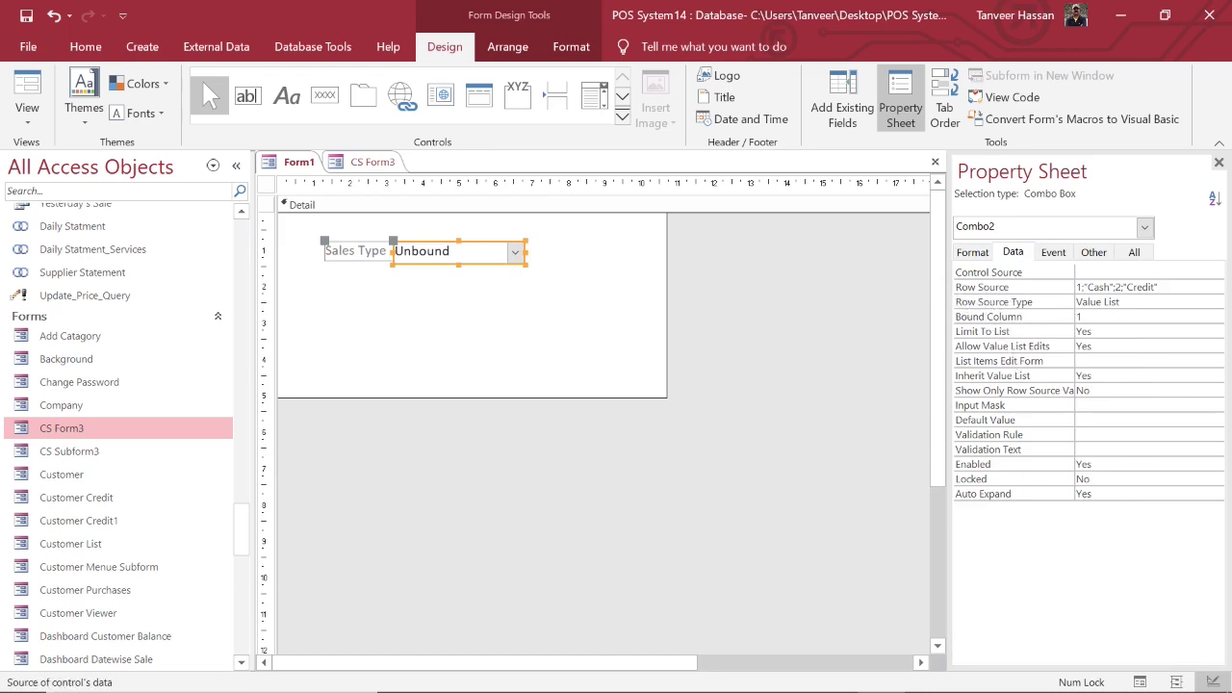
pyautogui.click(1216, 302)
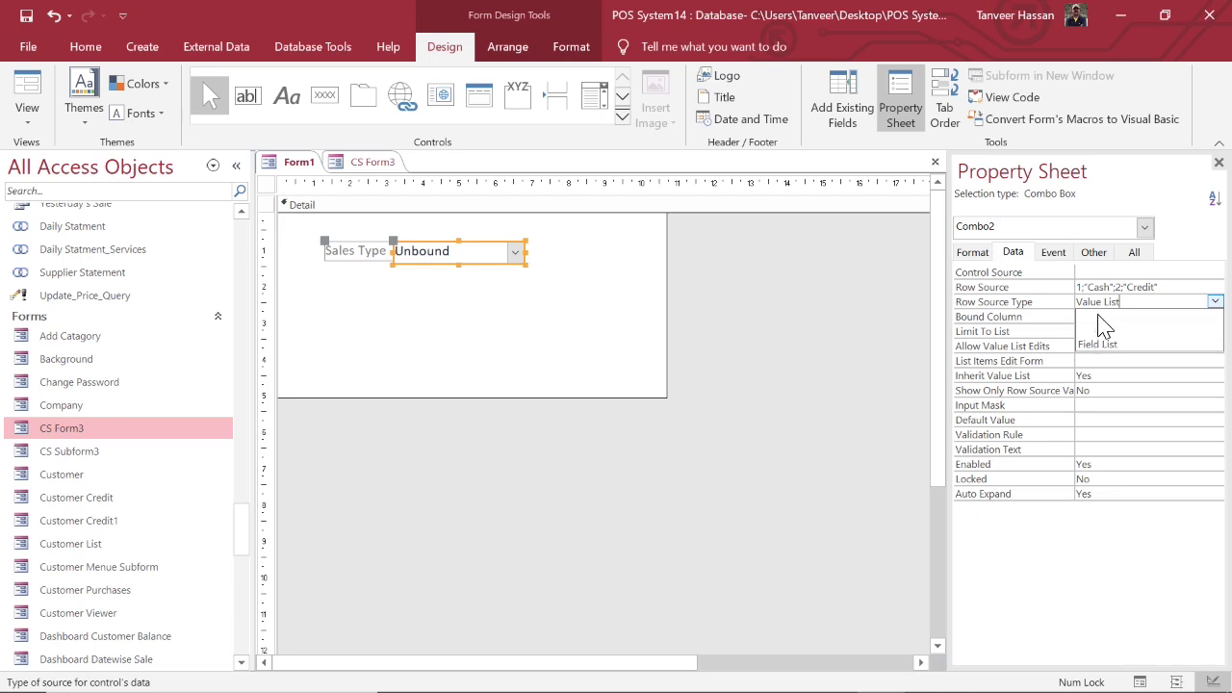
pyautogui.click(1010, 294)
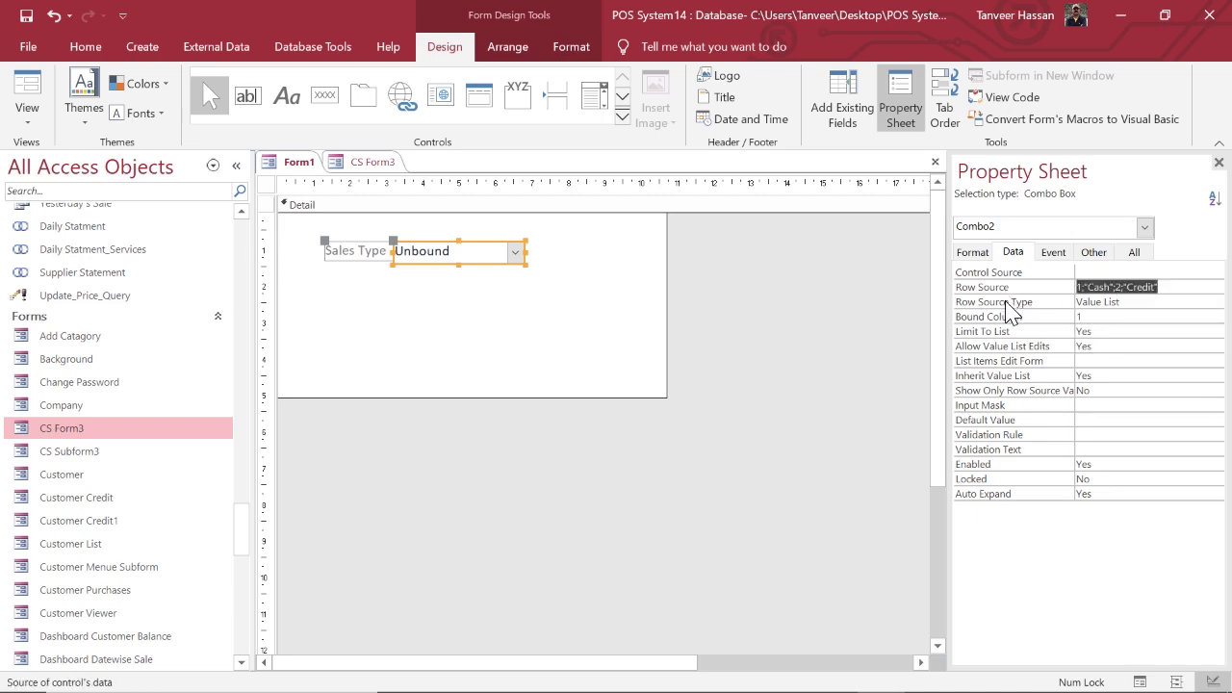
pyautogui.click(1066, 306)
pyautogui.press('End')
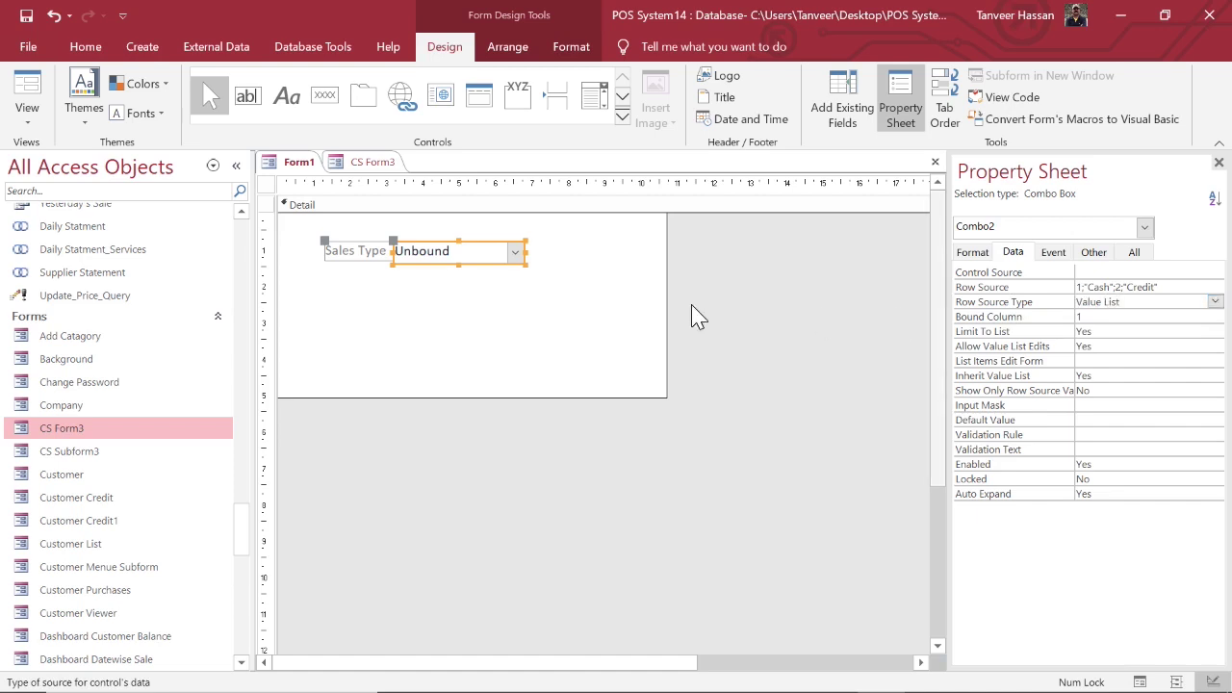
# Step: Run CS Form3 in Form View and examine the choices in its Customer list
pyautogui.rightClick(109, 433)
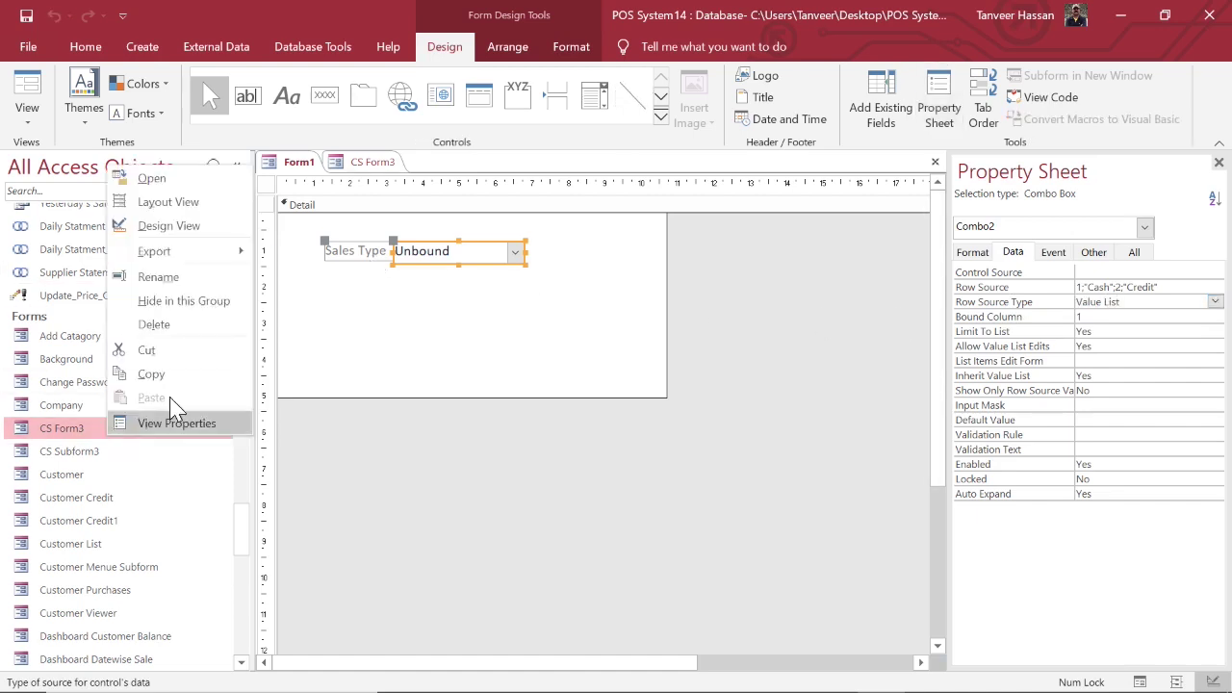
pyautogui.click(58, 433)
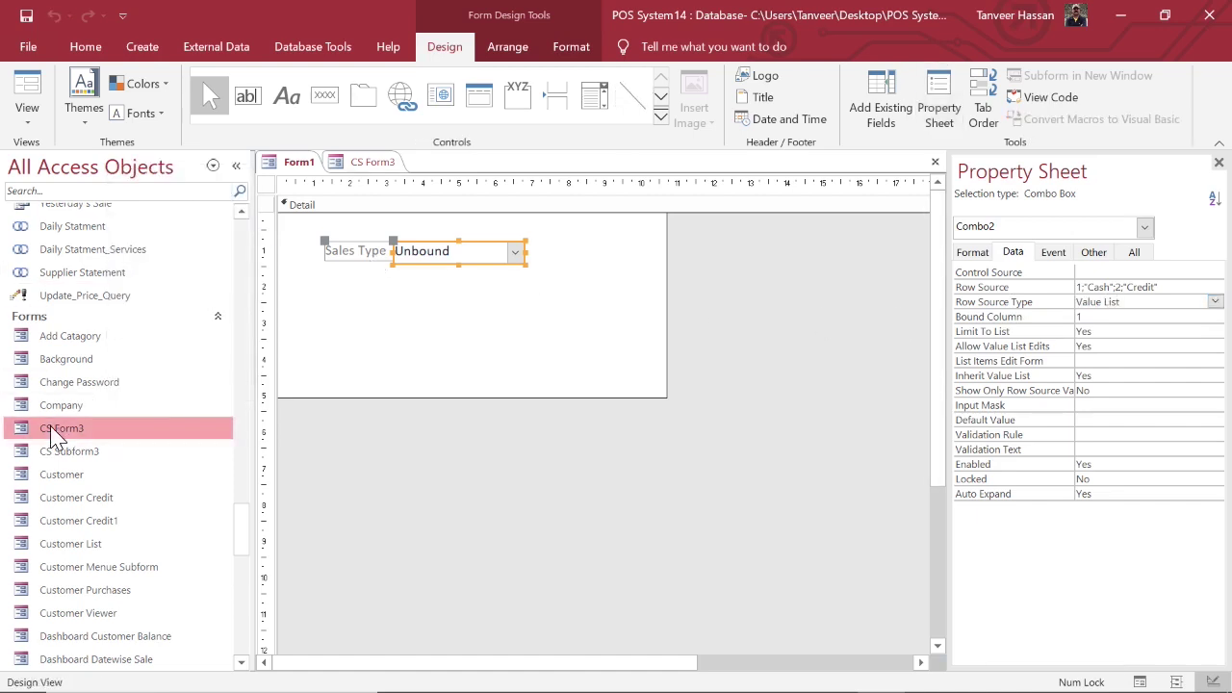
pyautogui.doubleClick(58, 433)
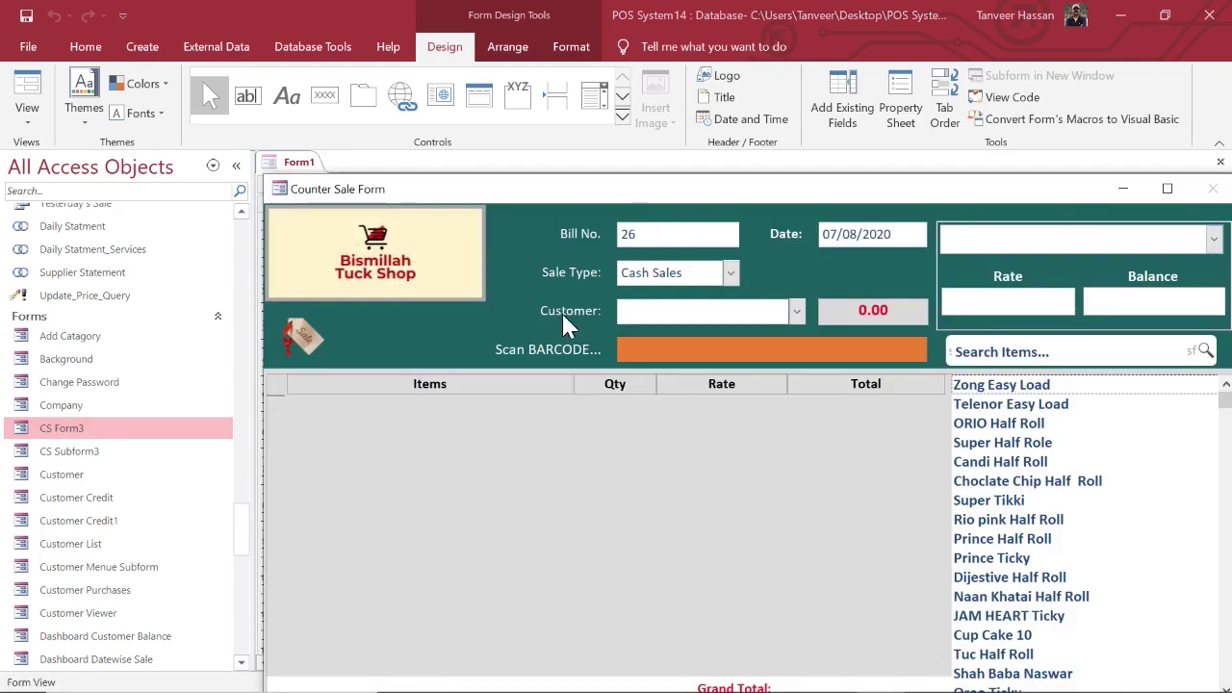
pyautogui.click(797, 310)
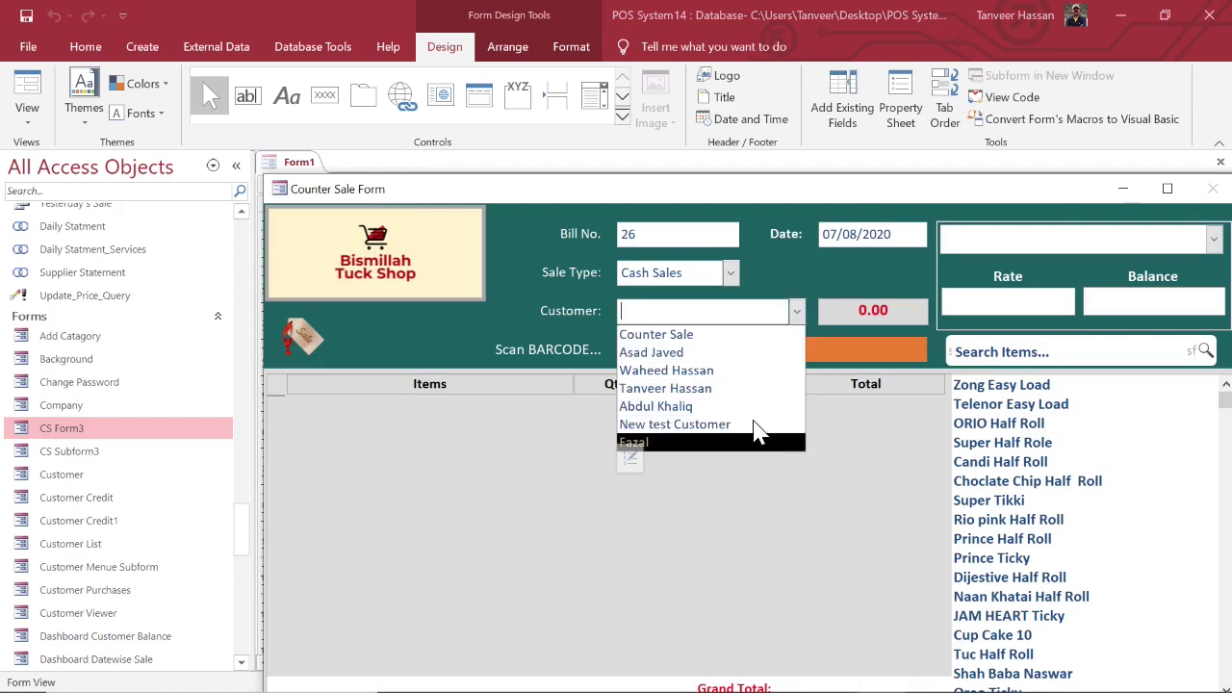
pyautogui.click(795, 310)
pyautogui.click(800, 309)
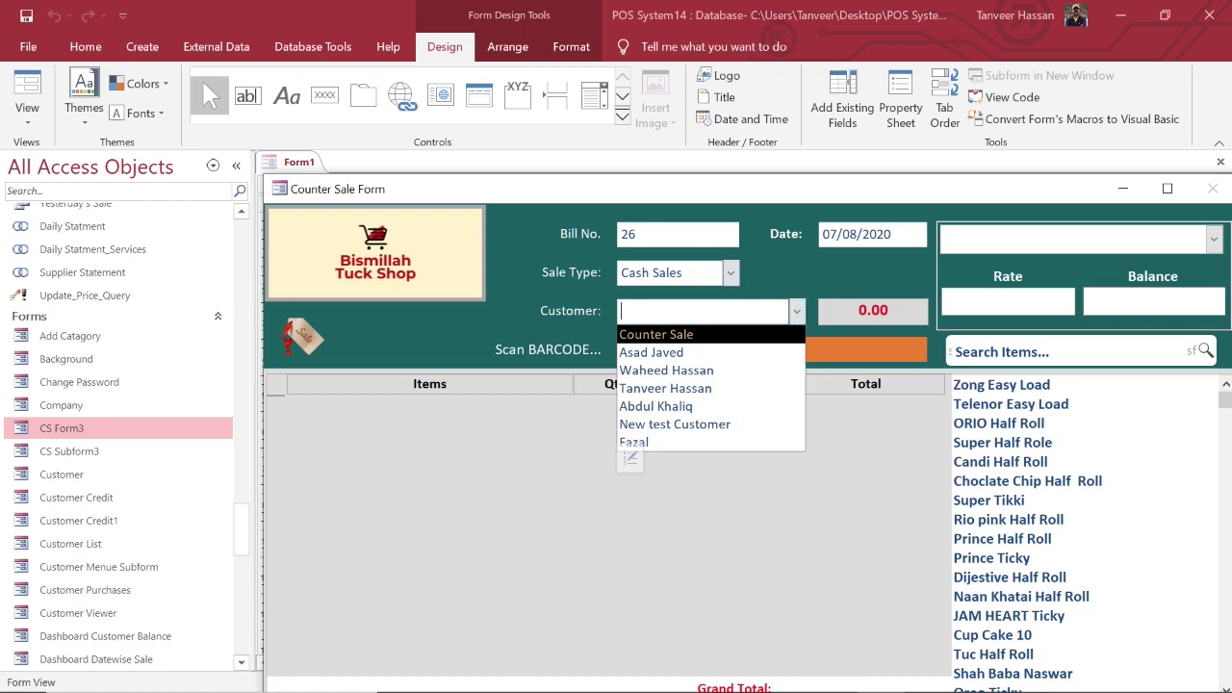
# Step: Switch CS Form3 to Design View and inspect the data properties of its Sale Type combo box
pyautogui.rightClick(806, 267)
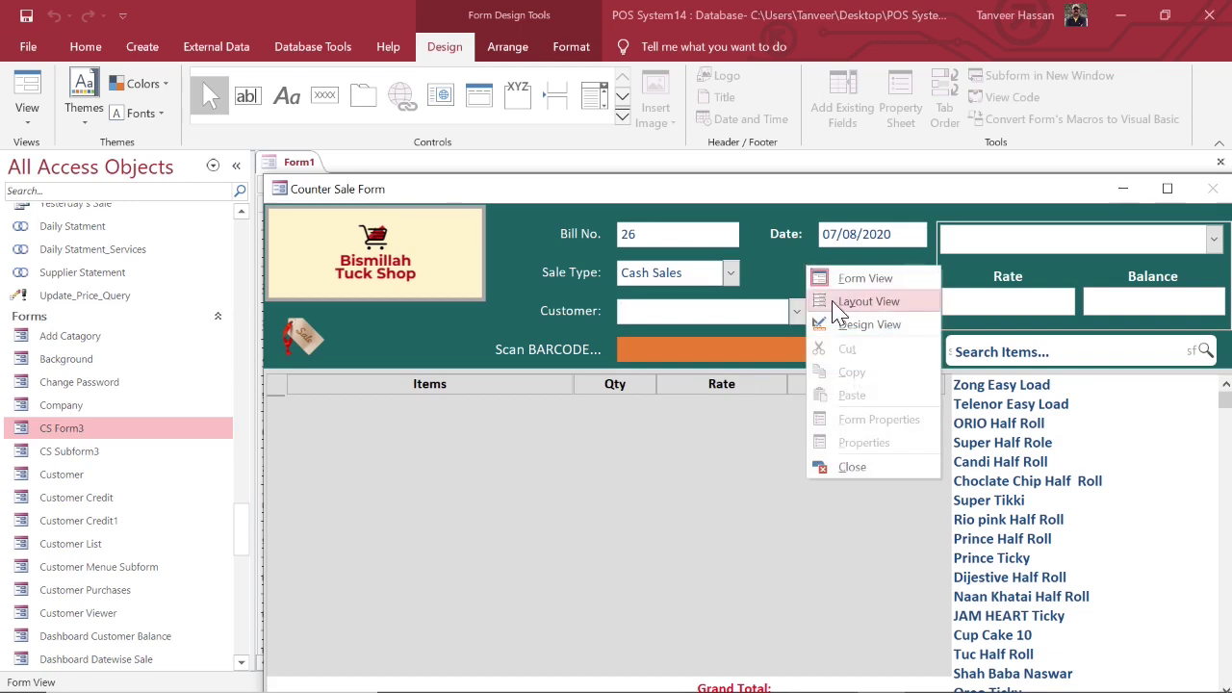
pyautogui.click(830, 324)
pyautogui.click(686, 281)
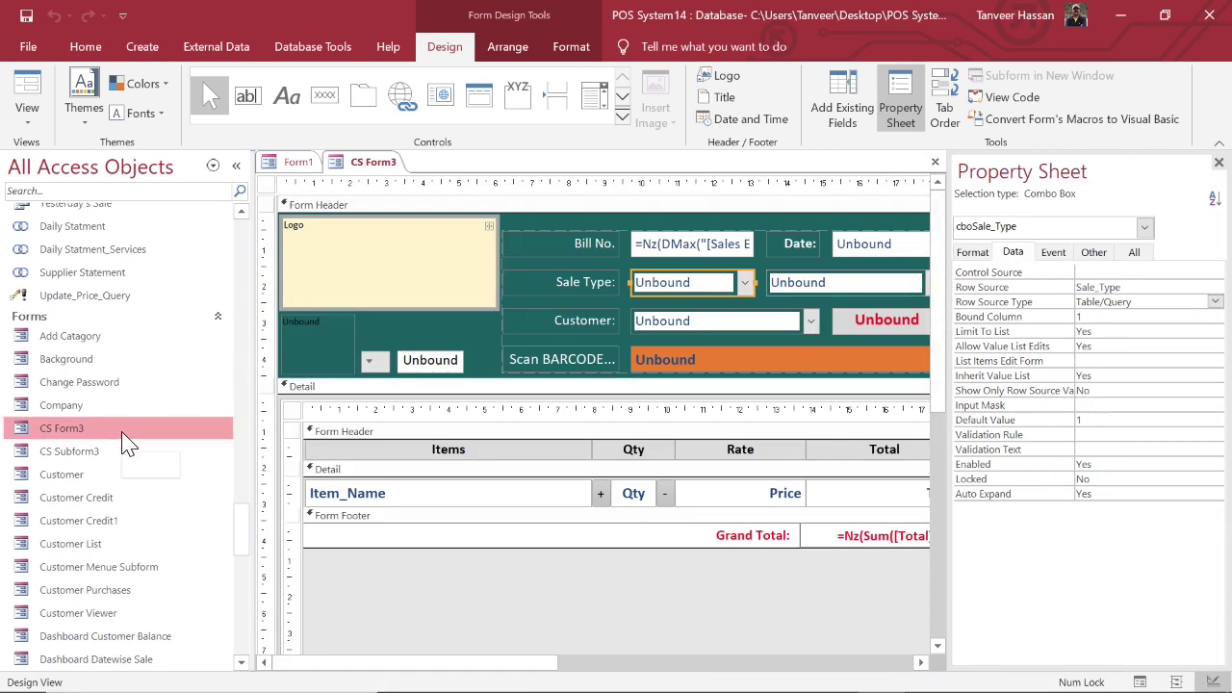
# Step: Open the Sale_Type table in Datasheet View and narrow its ID column slightly
pyautogui.scroll(5, 123, 443)
pyautogui.scroll(15, 123, 442)
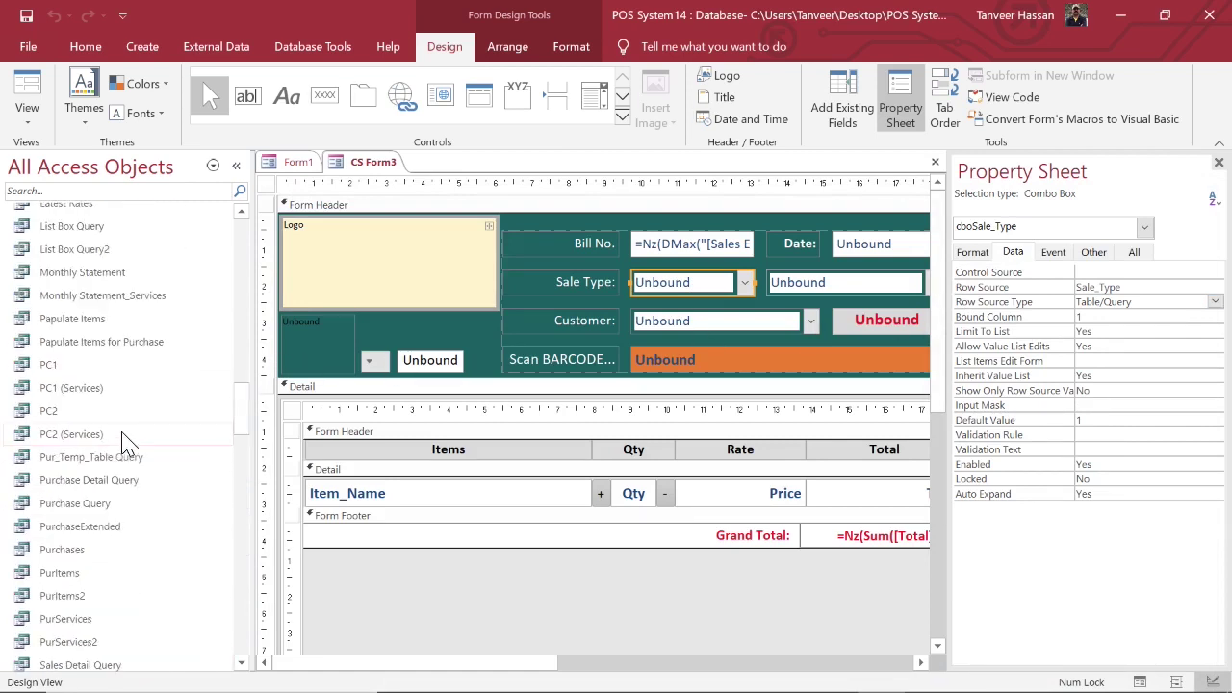
pyautogui.scroll(2, 127, 444)
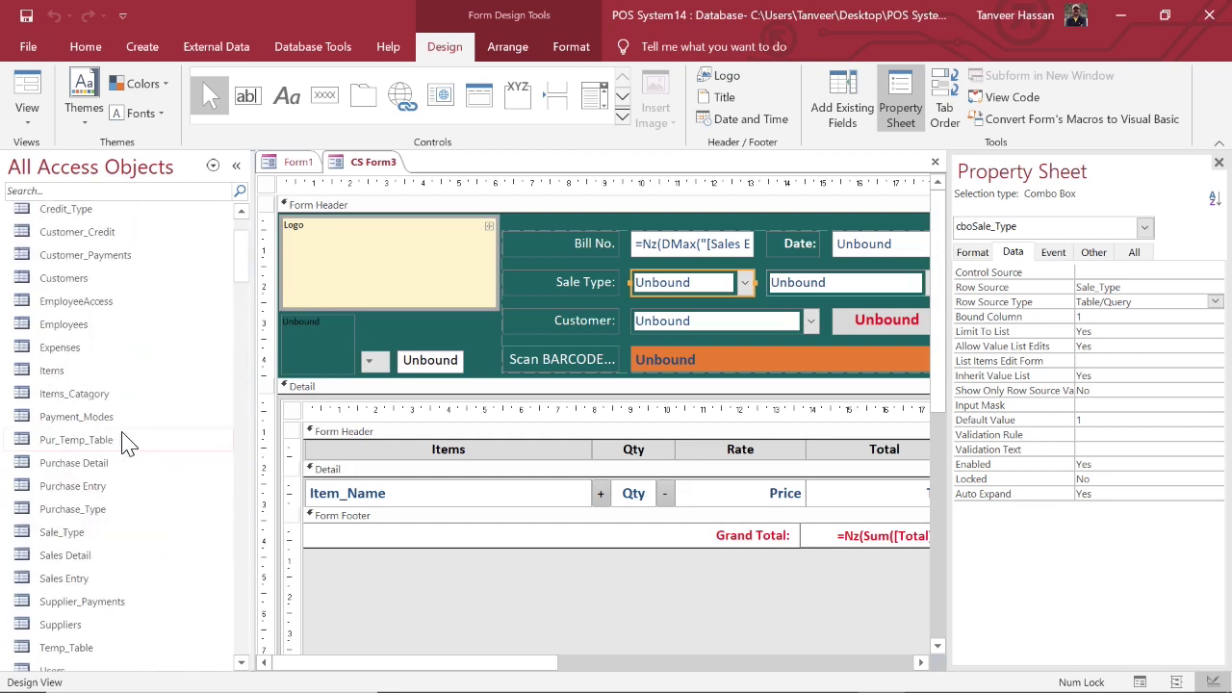
pyautogui.doubleClick(59, 532)
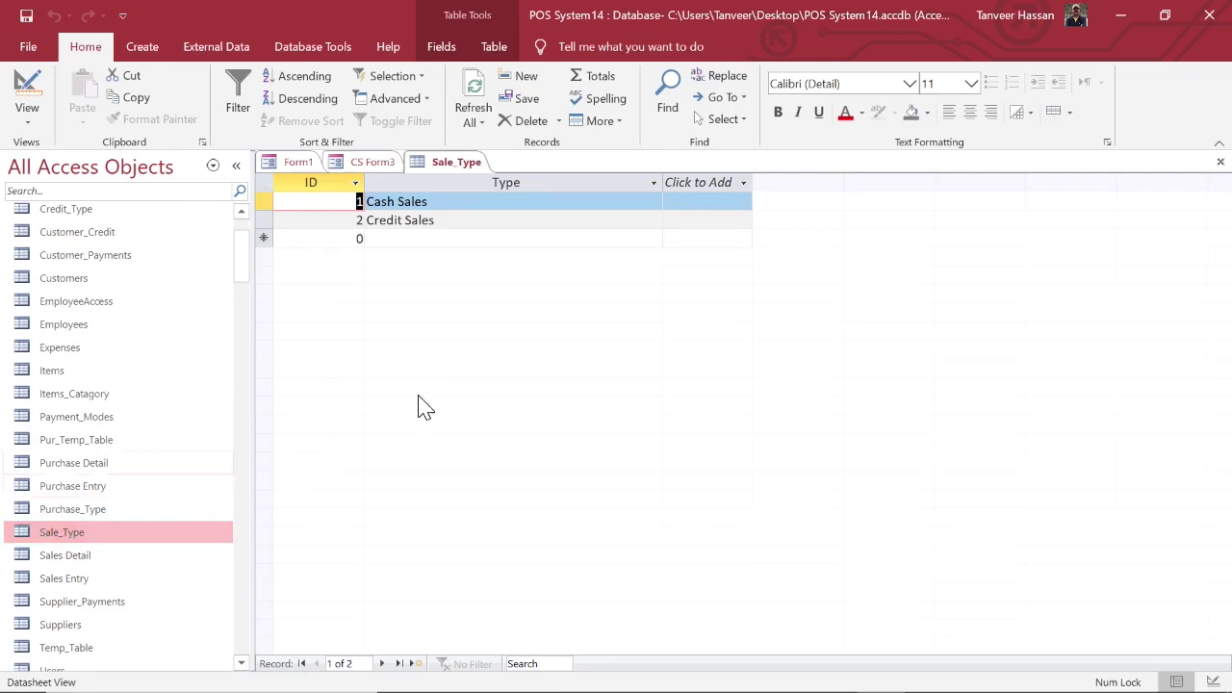
pyautogui.moveTo(365, 182); pyautogui.dragTo(342, 183)
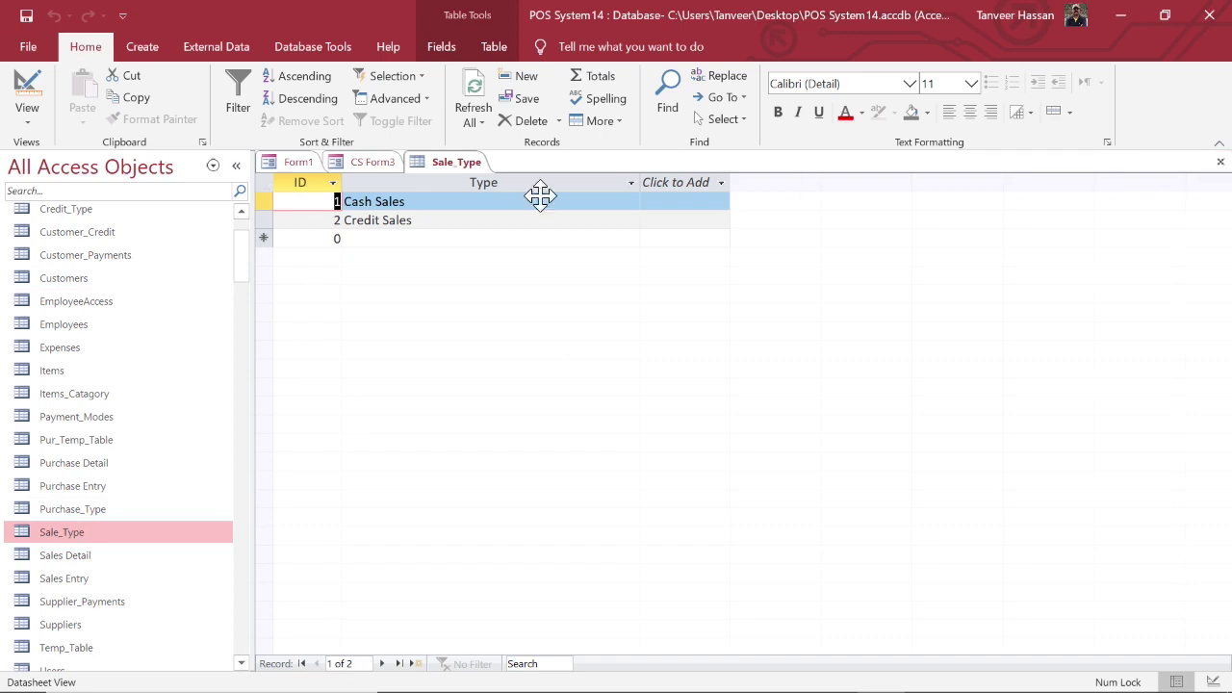
# Step: Add a record with ID 3 and Type Another Sale to the Sale_Type table, then close it, saving the layout changes
pyautogui.click(298, 167)
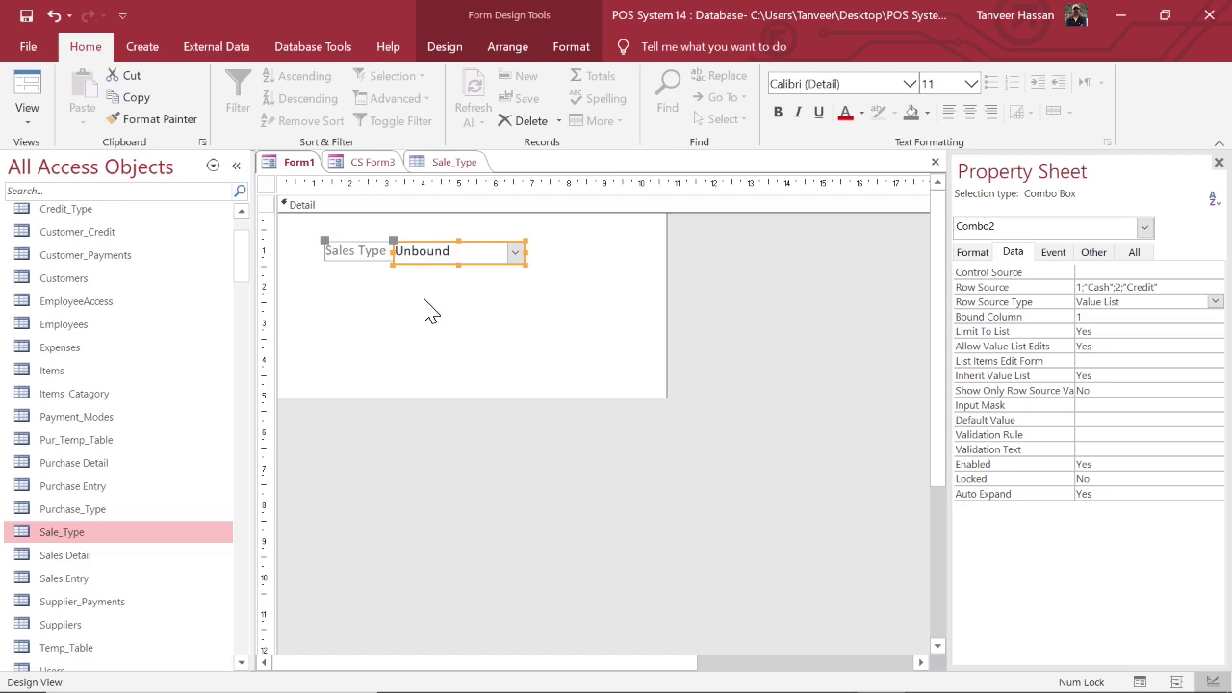
pyautogui.click(91, 535)
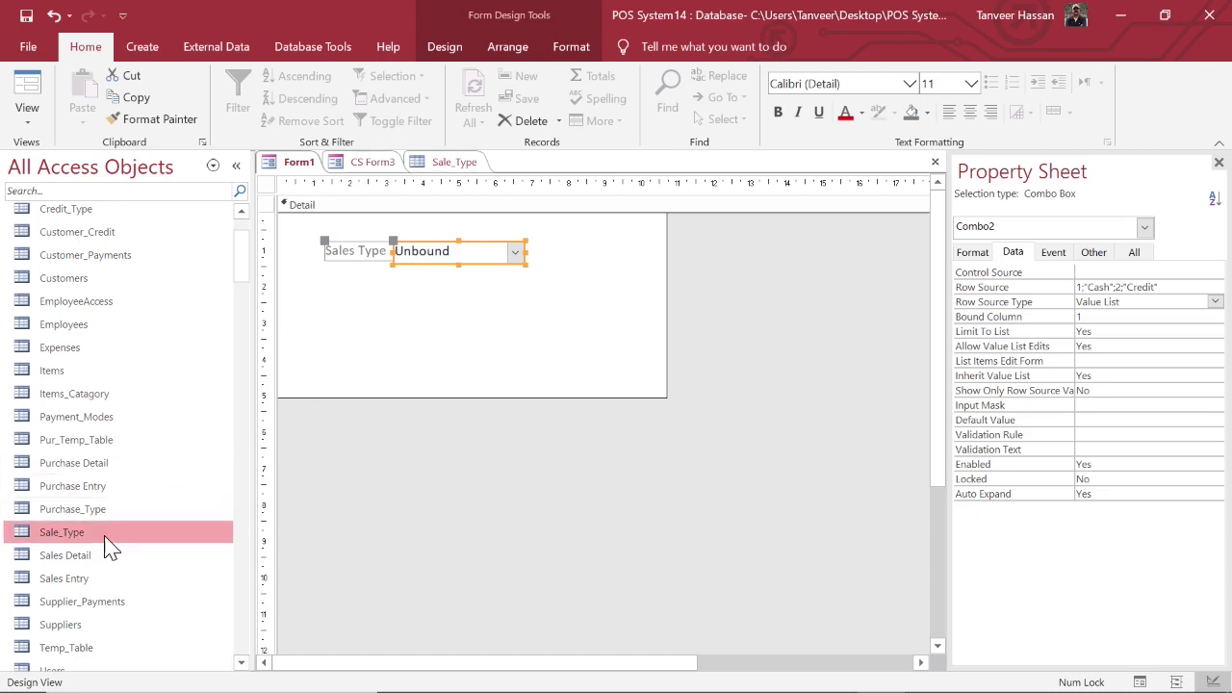
pyautogui.doubleClick(81, 539)
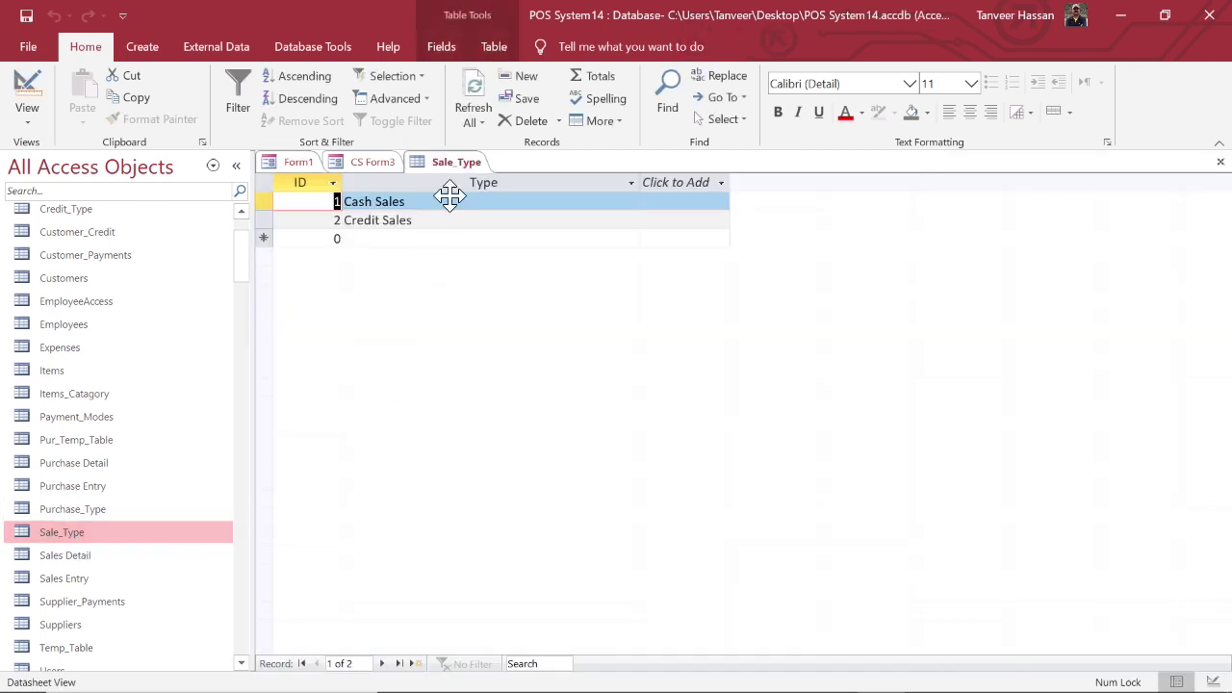
pyautogui.click(337, 238)
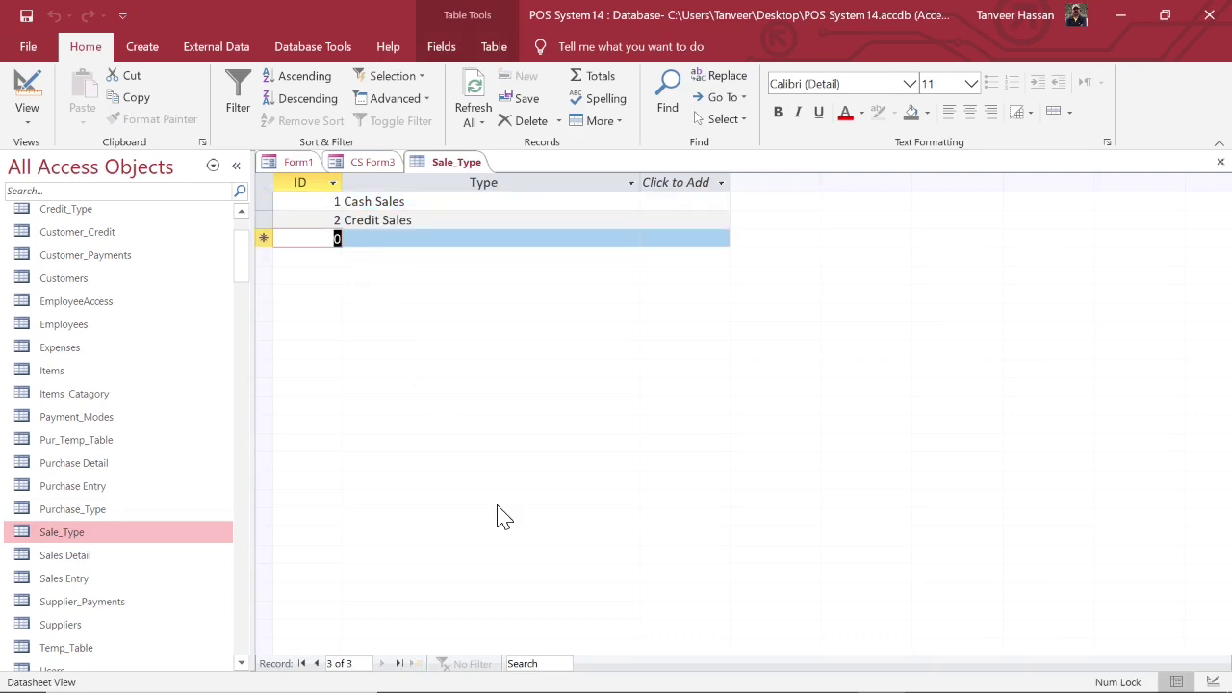
pyautogui.write('3')
pyautogui.press('Tab')
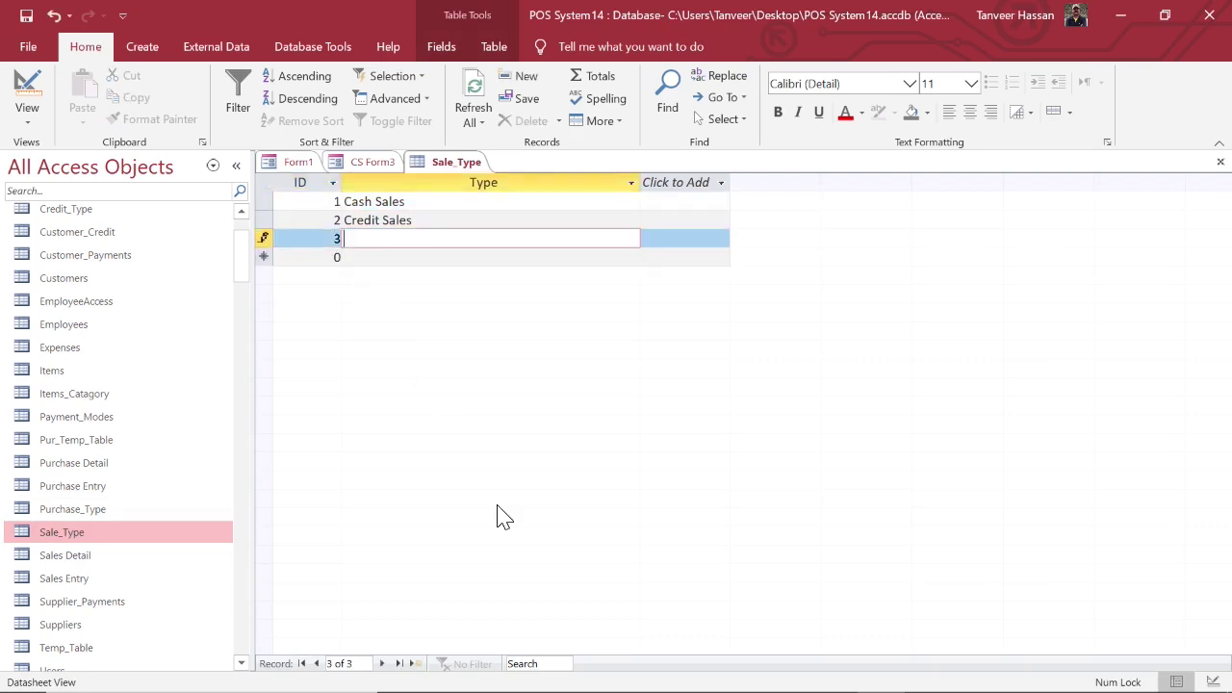
pyautogui.write('Another Sale')
pyautogui.click(1220, 162)
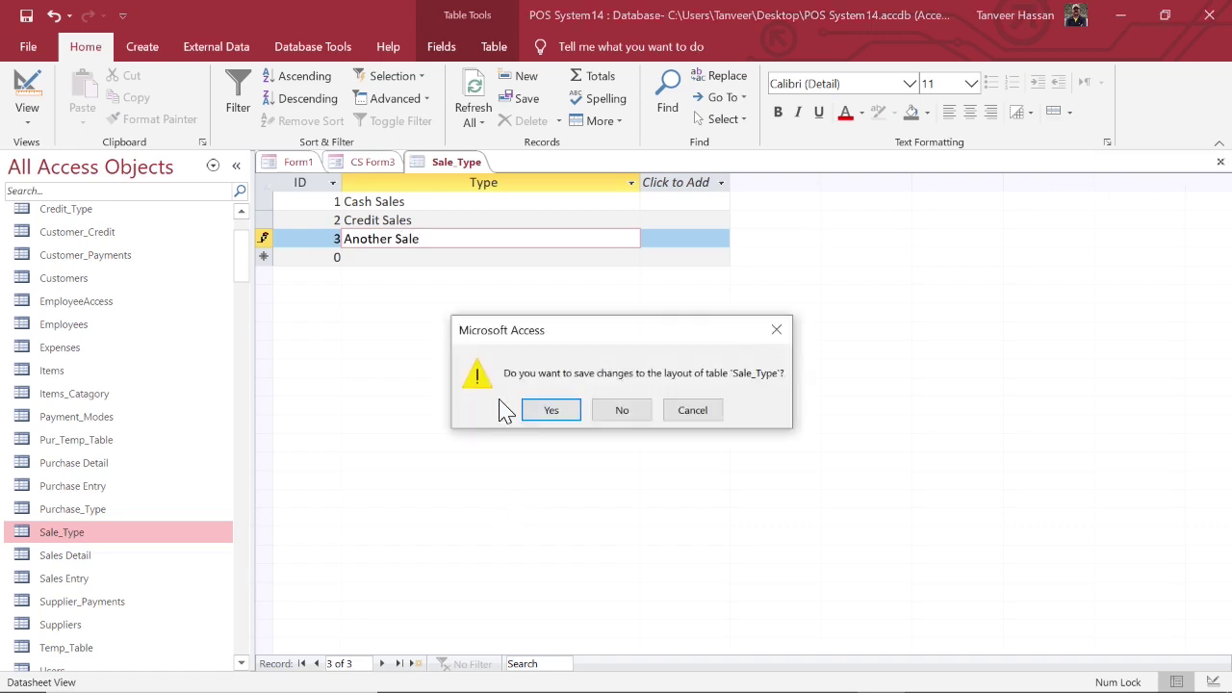
pyautogui.click(532, 411)
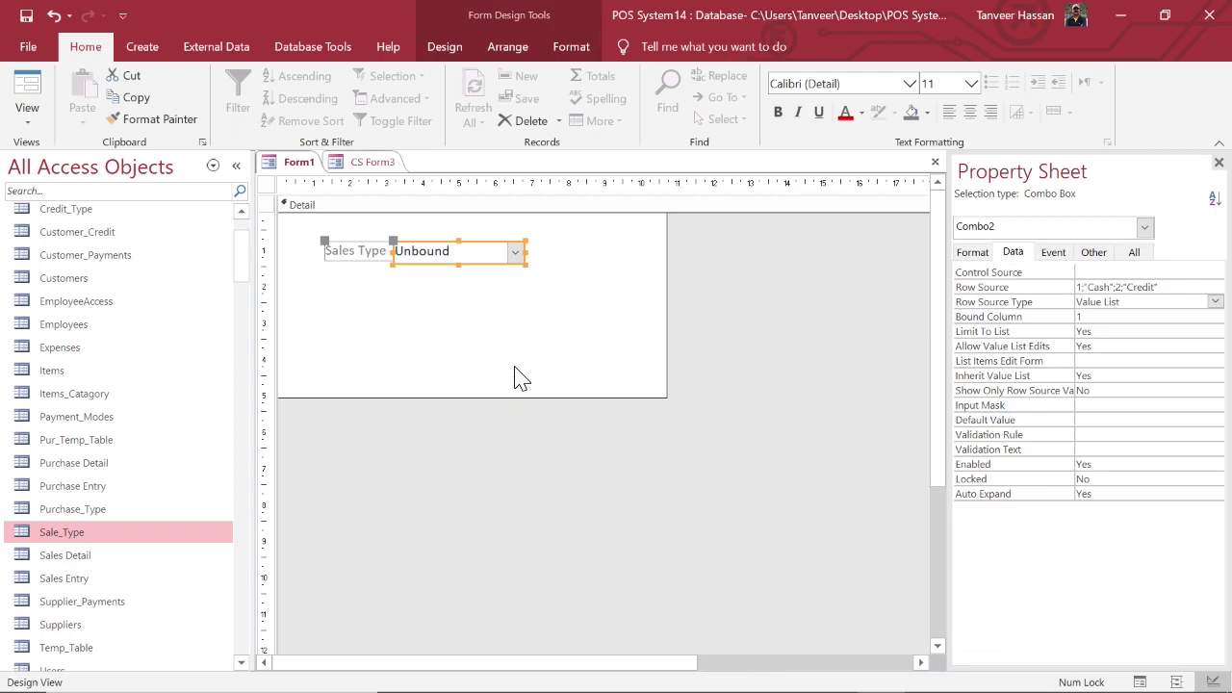
# Step: Run CS Form3 in Form View and check its Sale Type list for the Another Sale entry
pyautogui.click(371, 166)
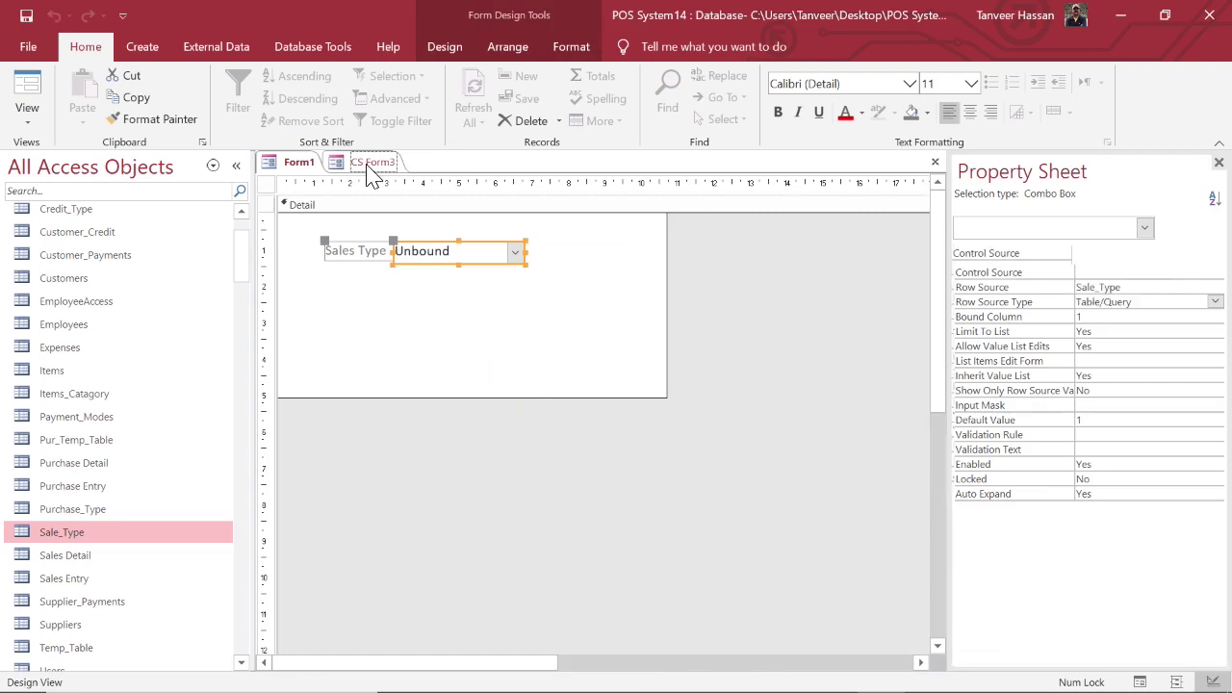
pyautogui.click(27, 92)
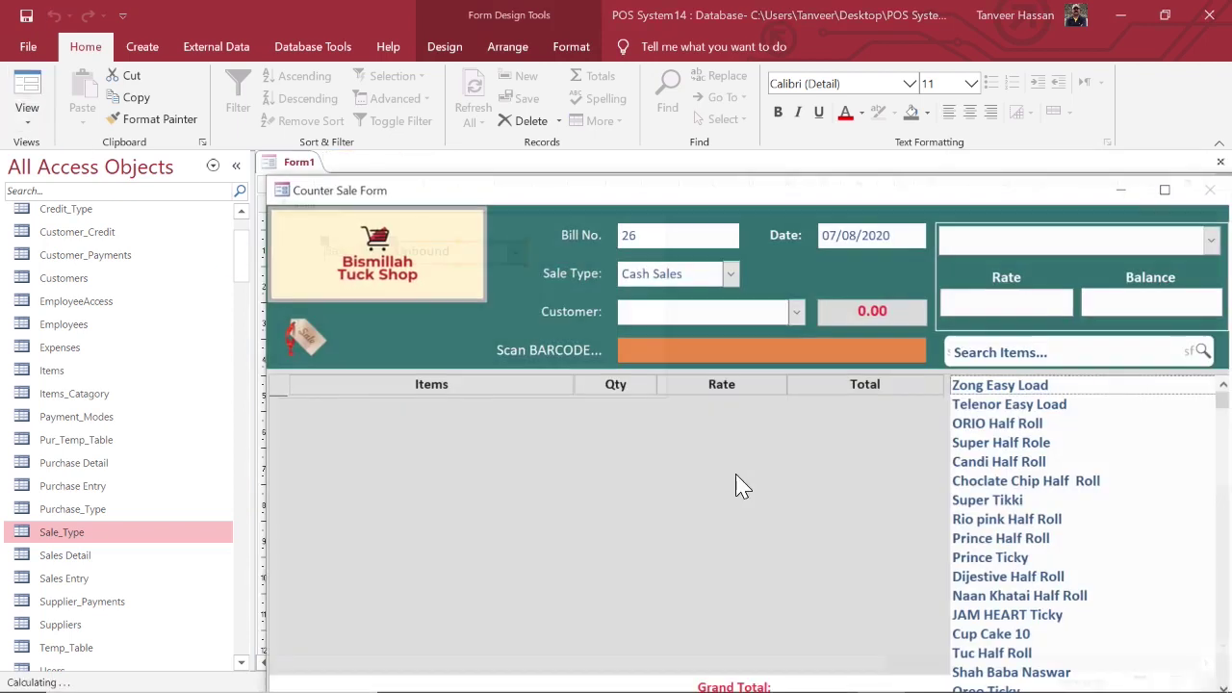
pyautogui.click(731, 274)
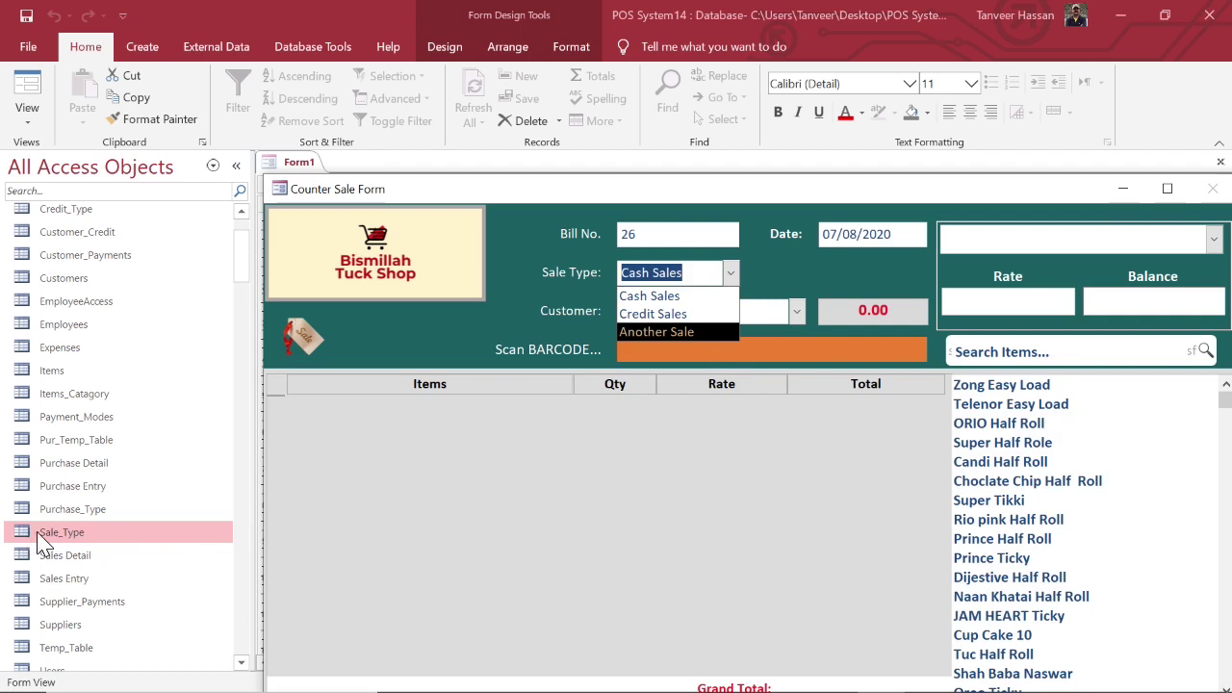
pyautogui.click(731, 274)
pyautogui.click(731, 274)
pyautogui.click(731, 275)
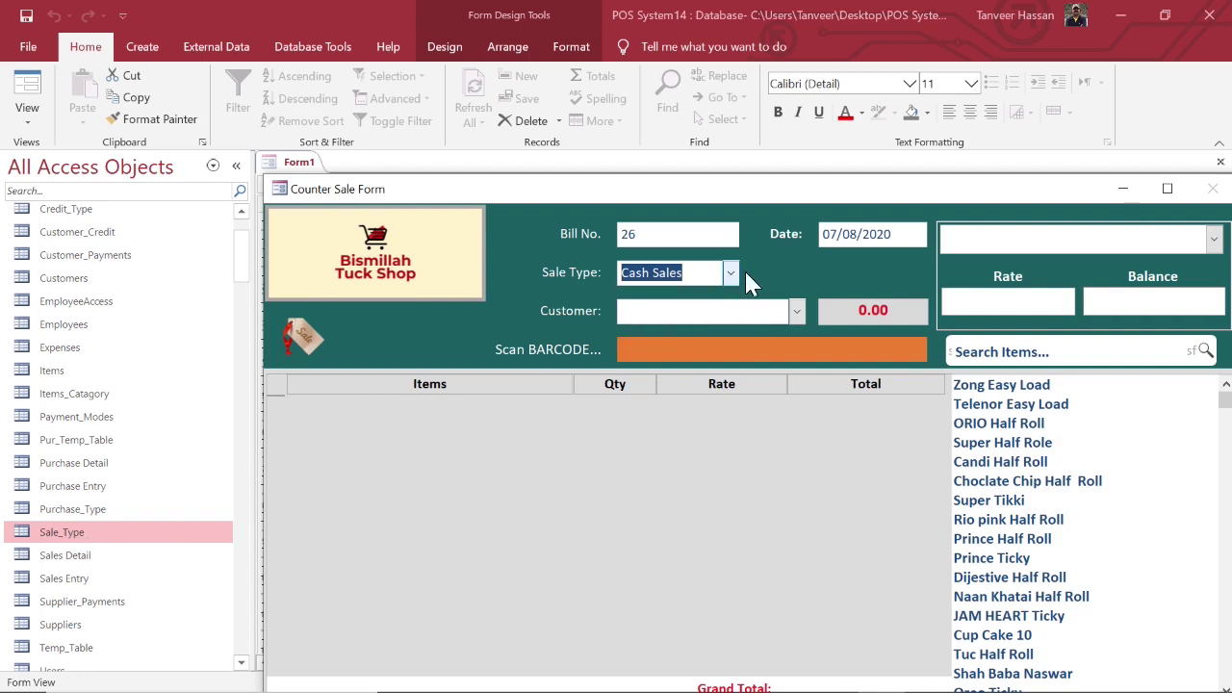
# Step: Return CS Form3 to Design View, then delete the Another Sale record from the Sale_Type table and close the table
pyautogui.rightClick(814, 275)
pyautogui.click(871, 333)
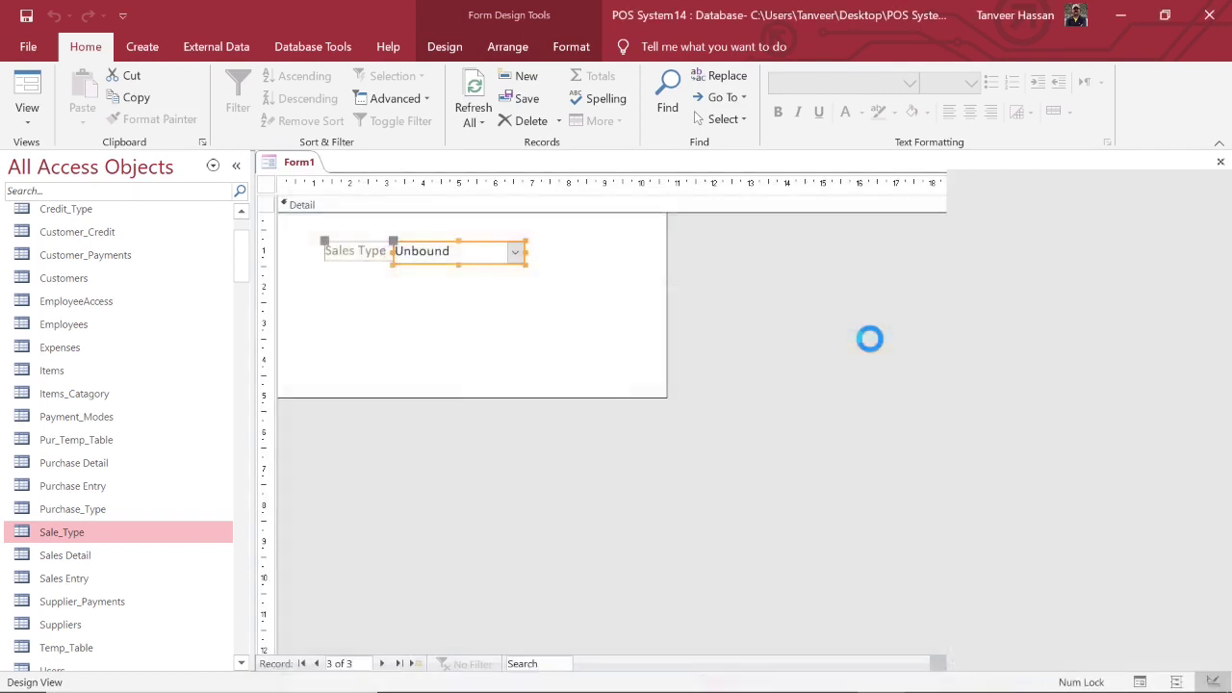
pyautogui.doubleClick(114, 537)
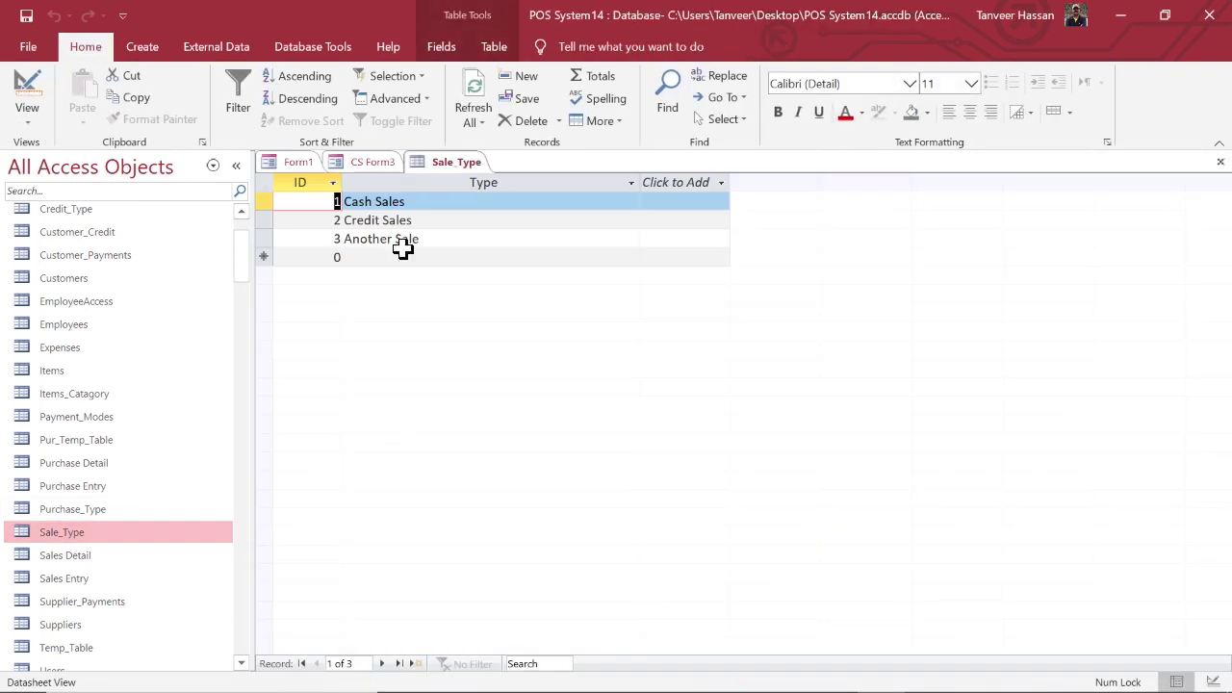
pyautogui.click(264, 240)
pyautogui.press('Delete')
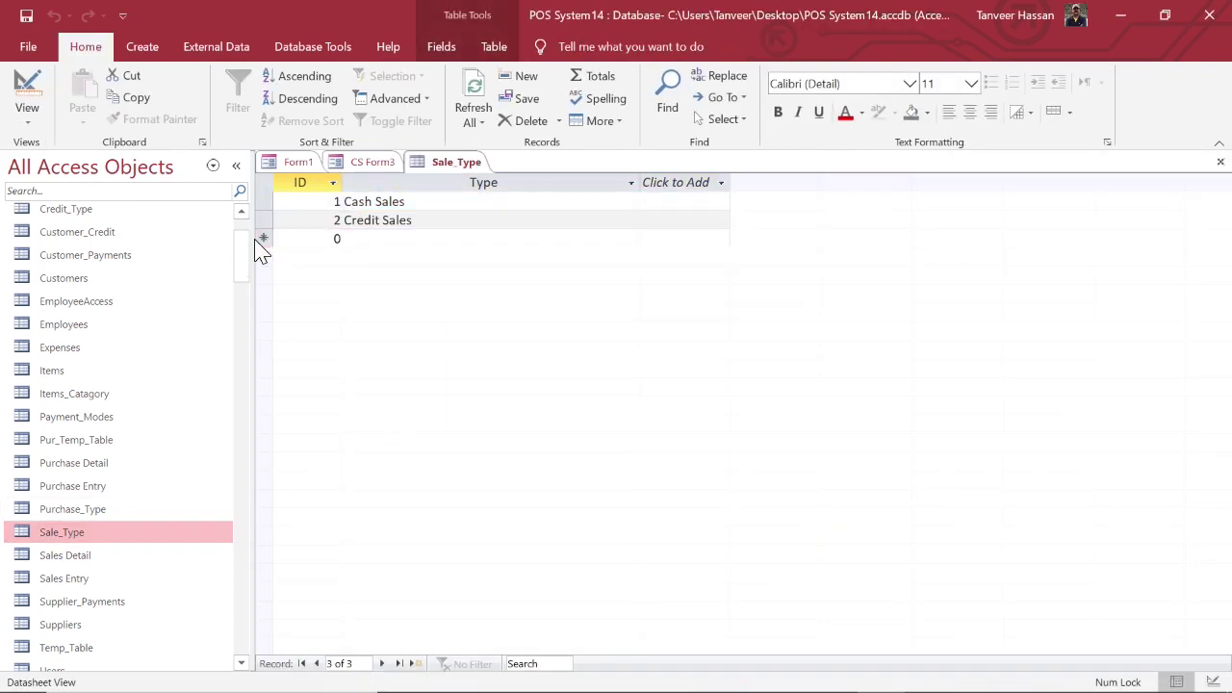
pyautogui.click(598, 423)
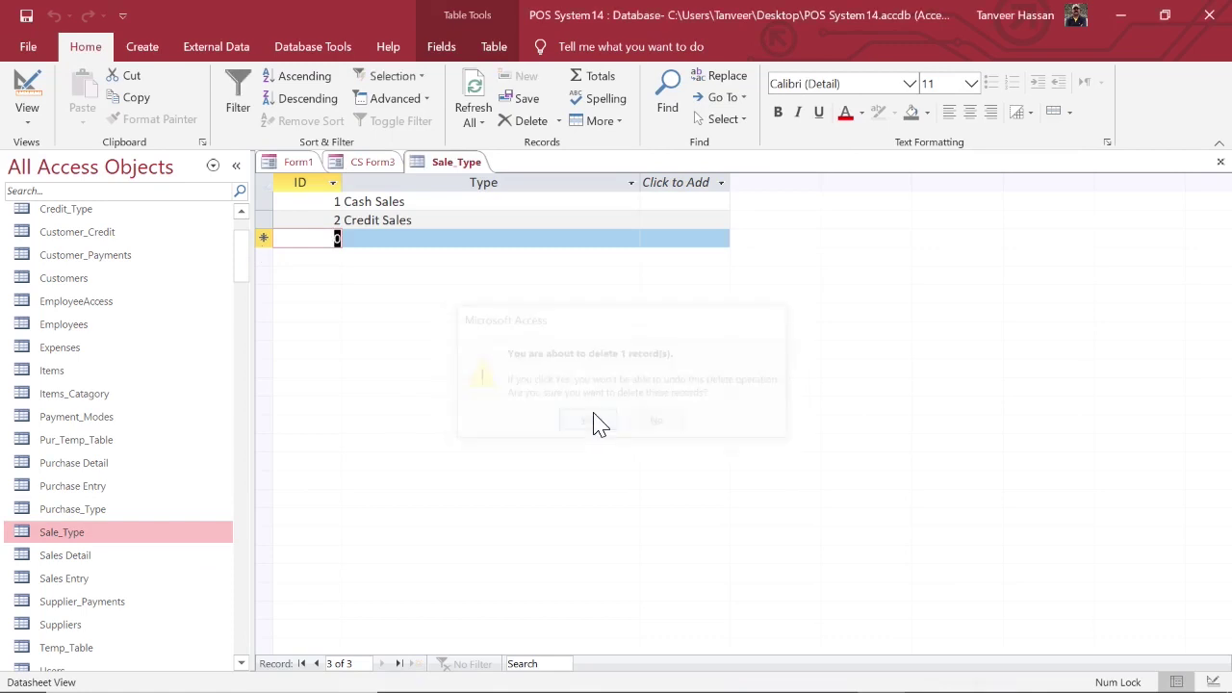
pyautogui.click(1221, 162)
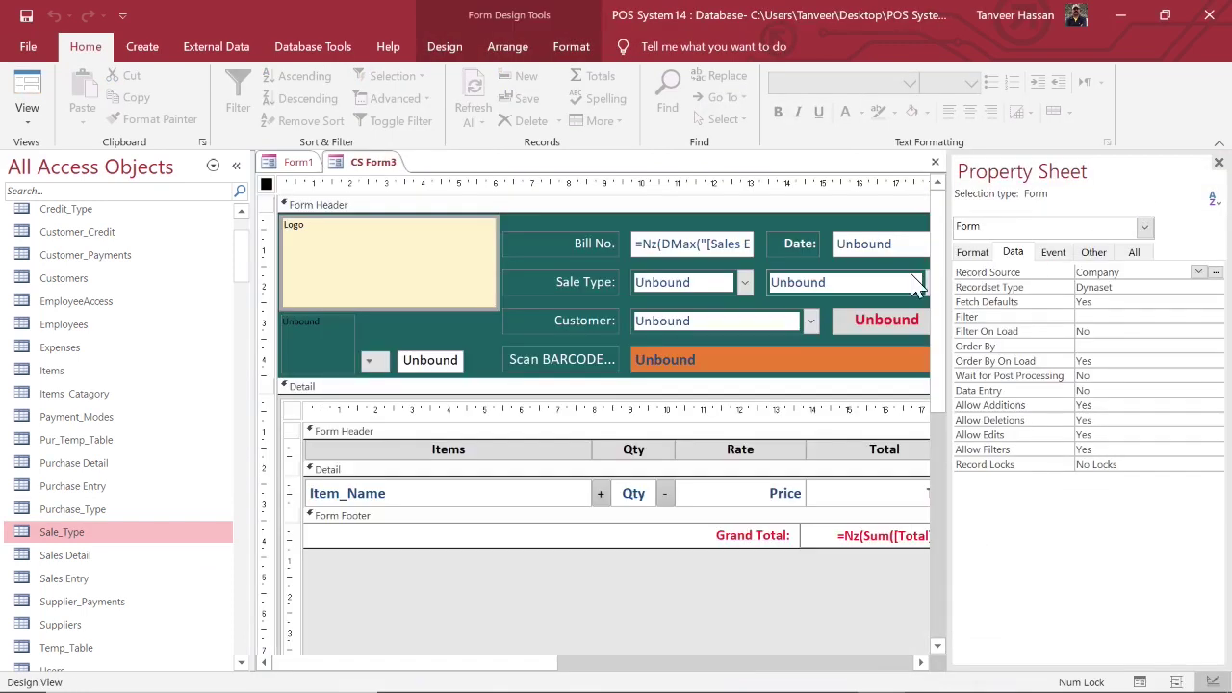
# Step: Run CS Form3 again and recheck the entries in its Sale Type list
pyautogui.click(27, 91)
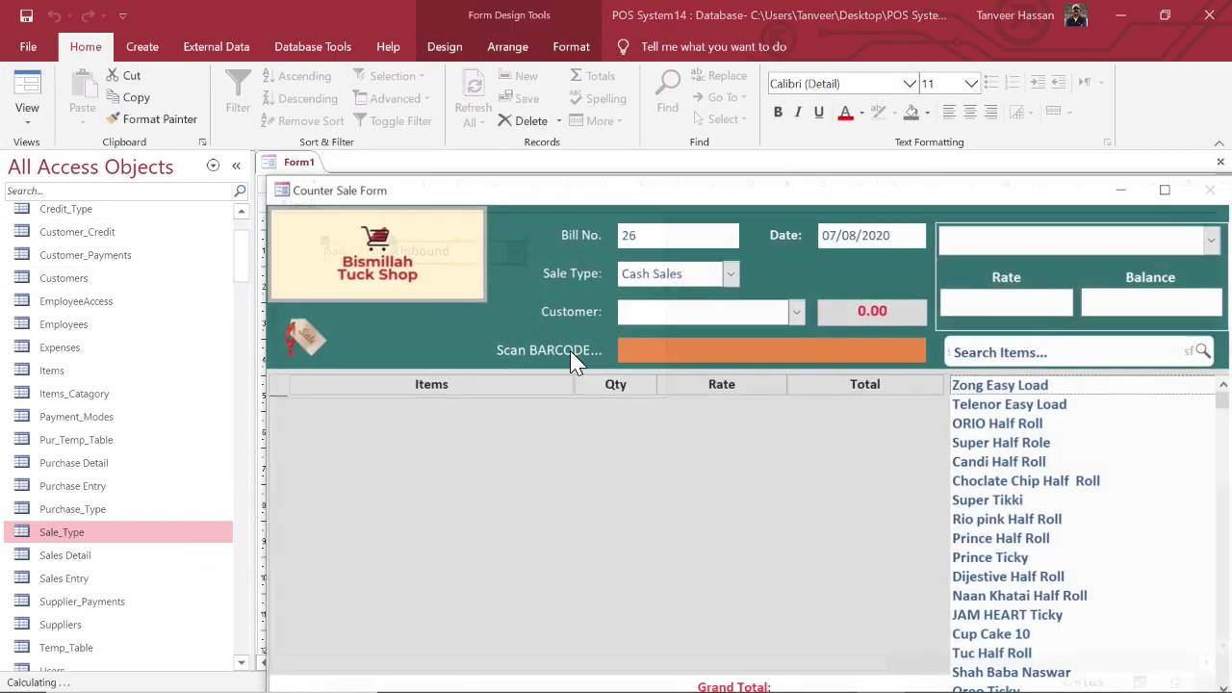
pyautogui.click(730, 276)
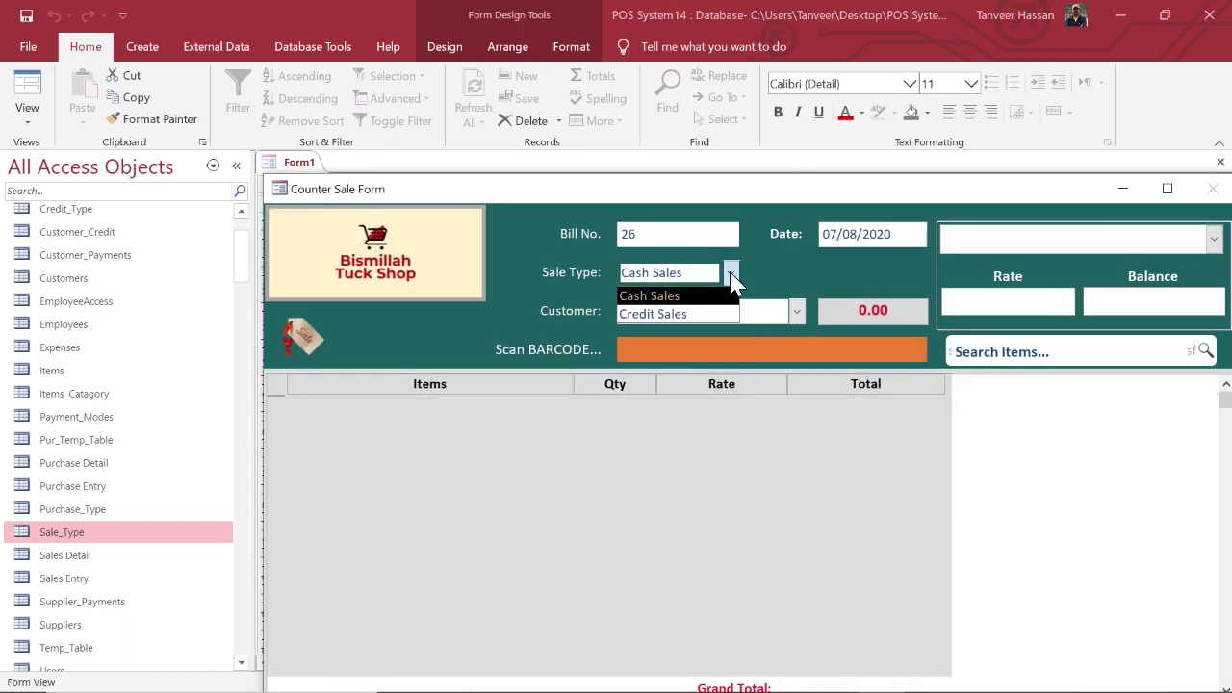
pyautogui.click(732, 279)
pyautogui.click(731, 279)
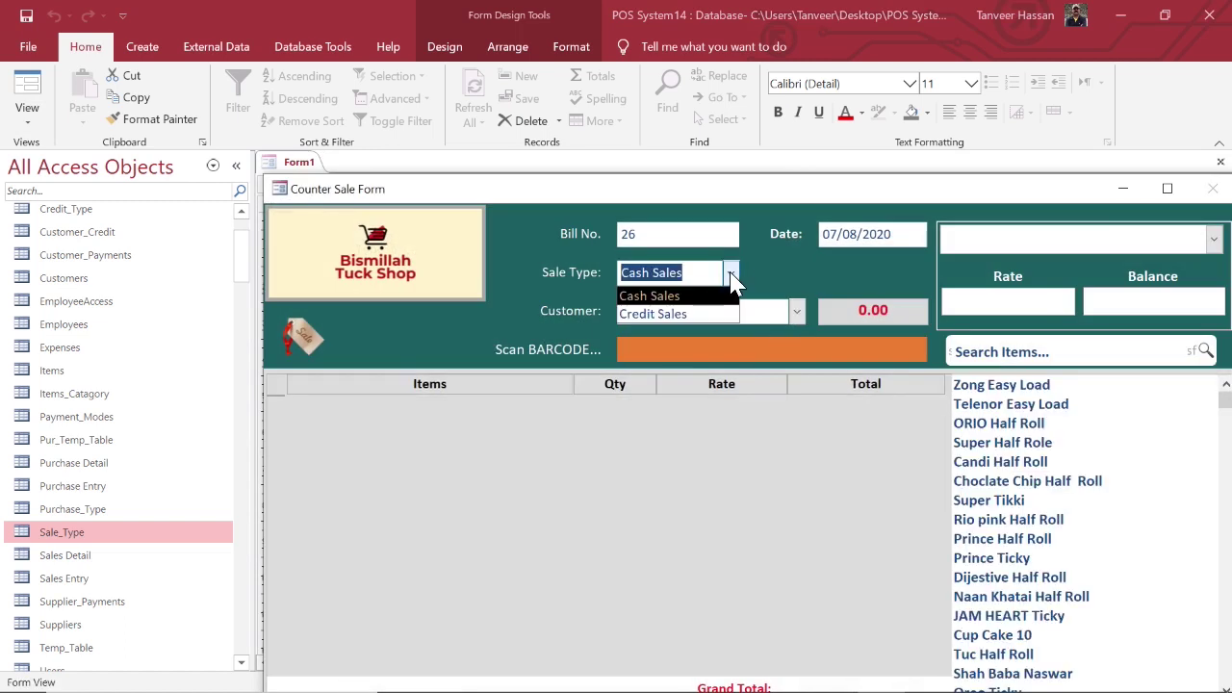
# Step: Return CS Form3 to Design View and select the Sale Type combo box to show its data properties
pyautogui.click(732, 279)
pyautogui.rightClick(834, 287)
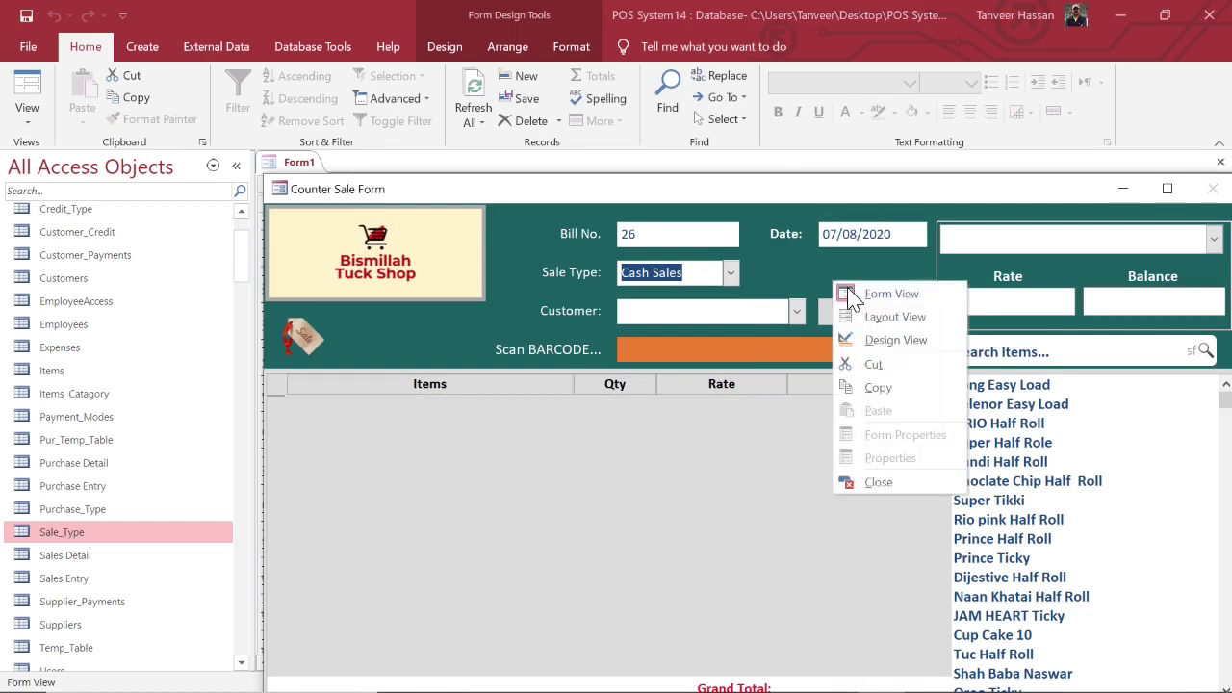
pyautogui.click(884, 343)
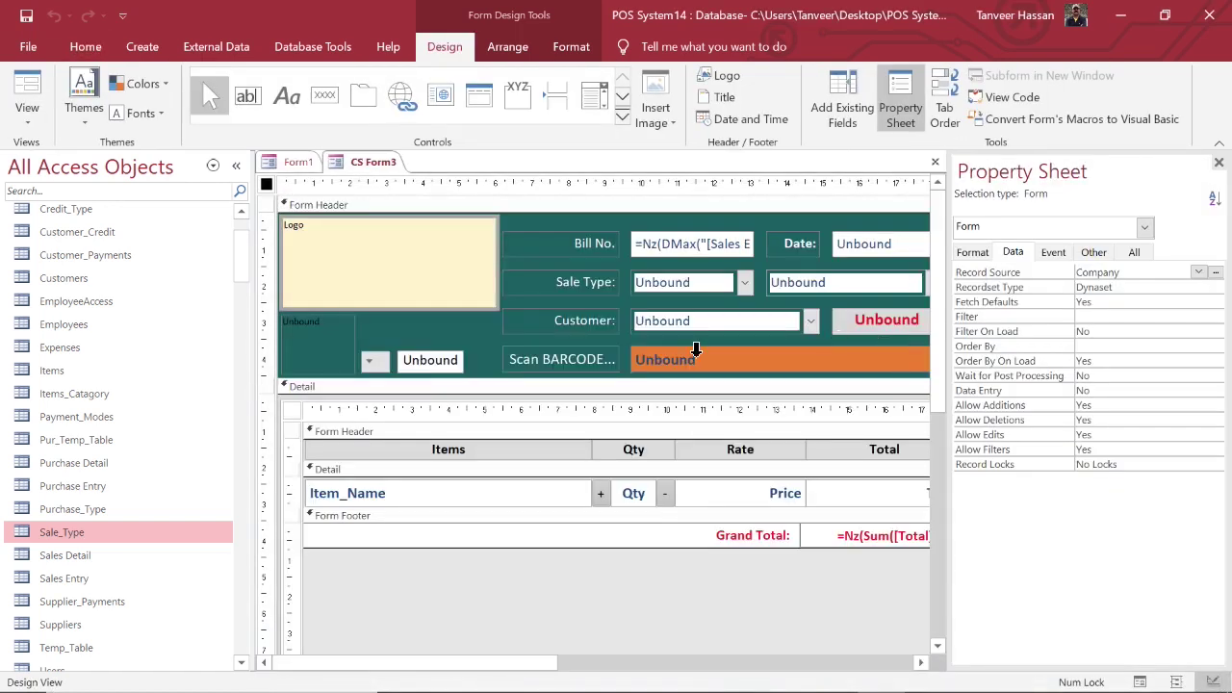
pyautogui.click(674, 283)
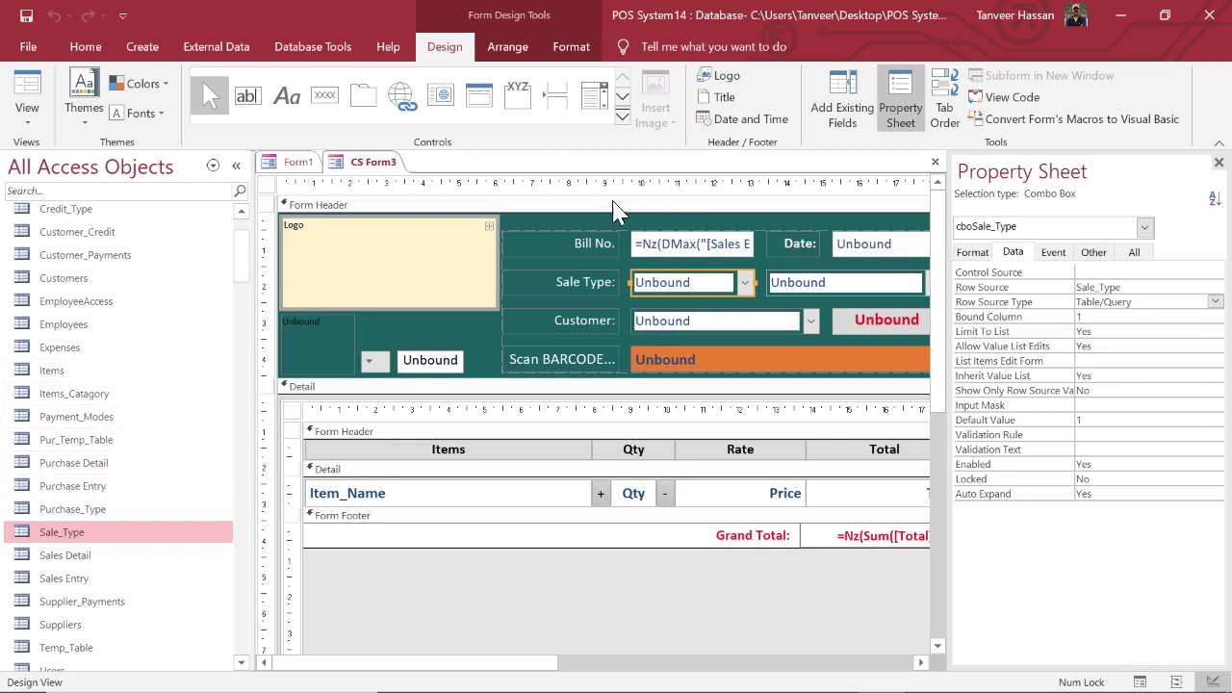
# Step: Open the Sales Entry table and examine how its Customer, Credit and Credit_Type columns store values
pyautogui.click(75, 486)
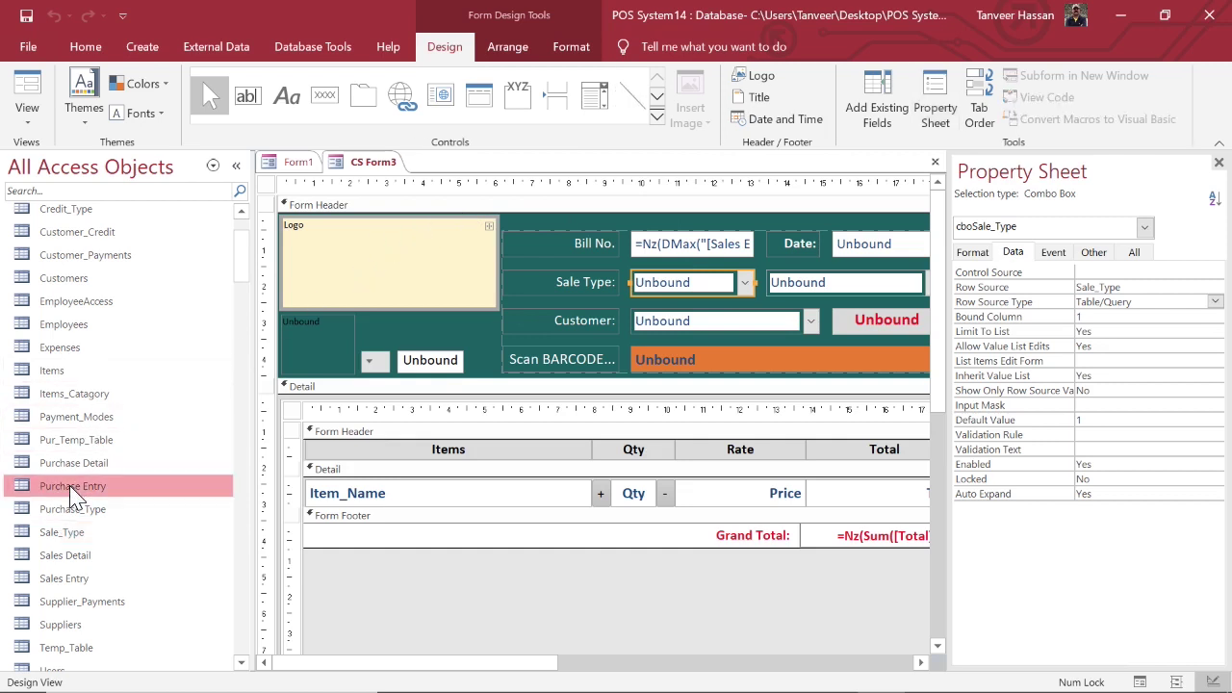
pyautogui.click(76, 581)
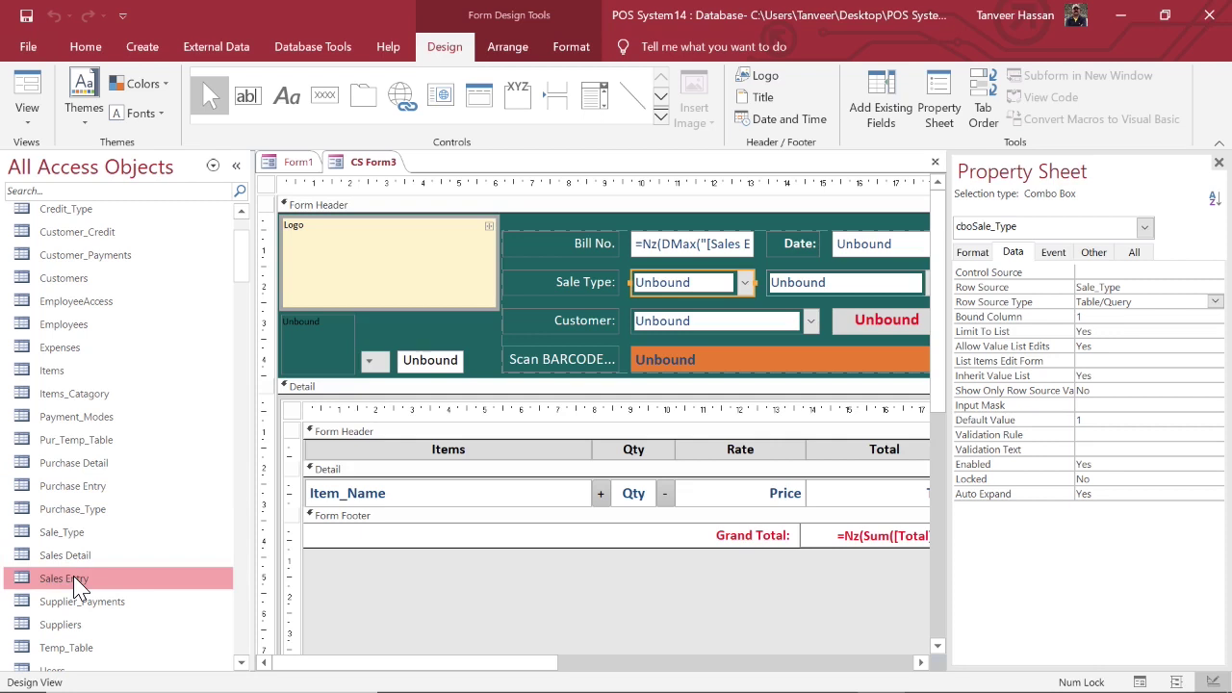
pyautogui.doubleClick(76, 580)
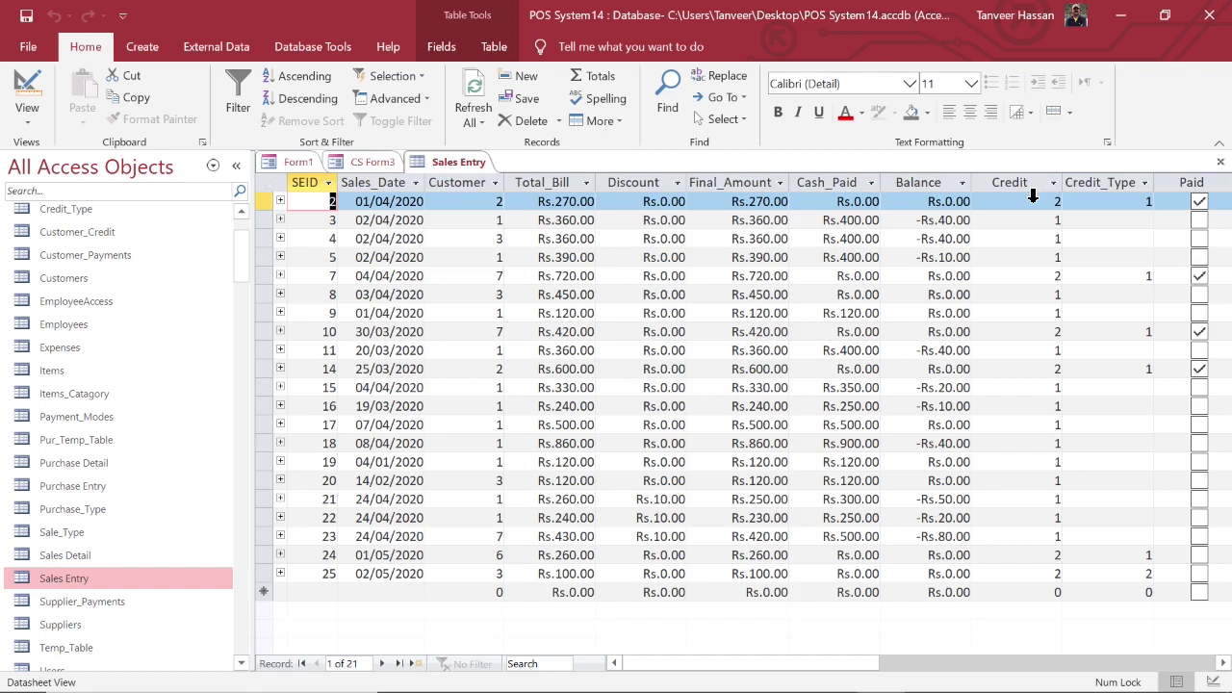
pyautogui.moveTo(802, 663); pyautogui.dragTo(848, 664)
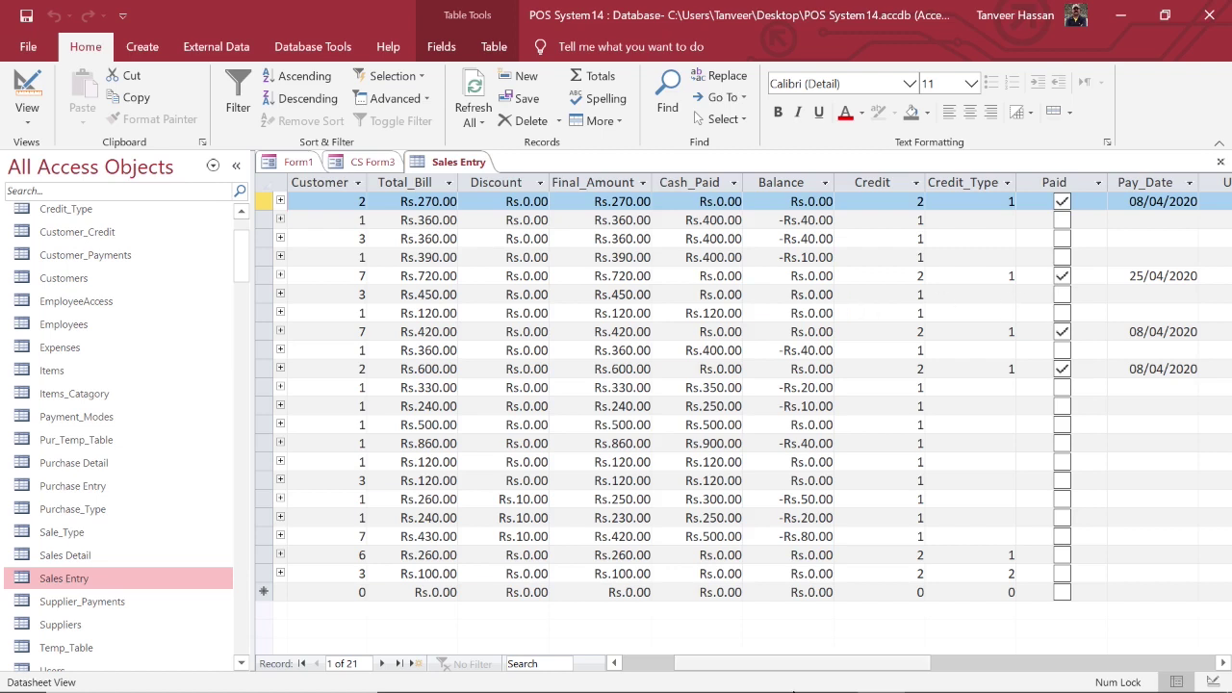
pyautogui.moveTo(784, 674)
pyautogui.moveTo(781, 606)
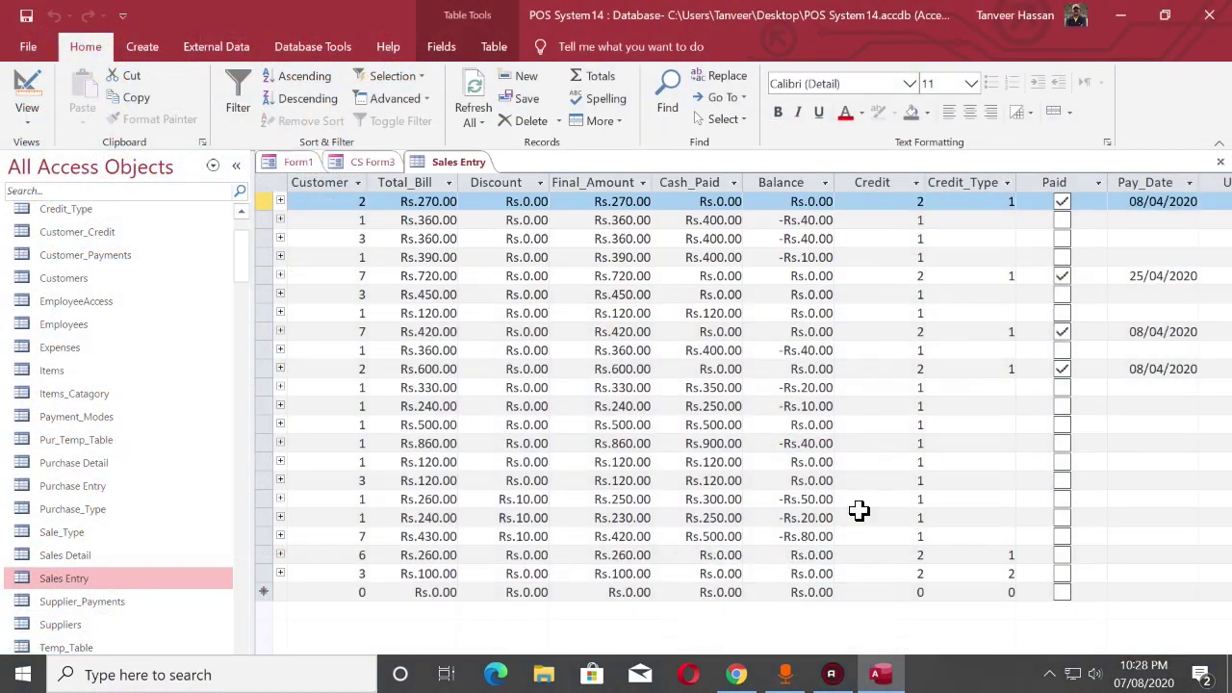
pyautogui.moveTo(806, 671); pyautogui.dragTo(696, 660)
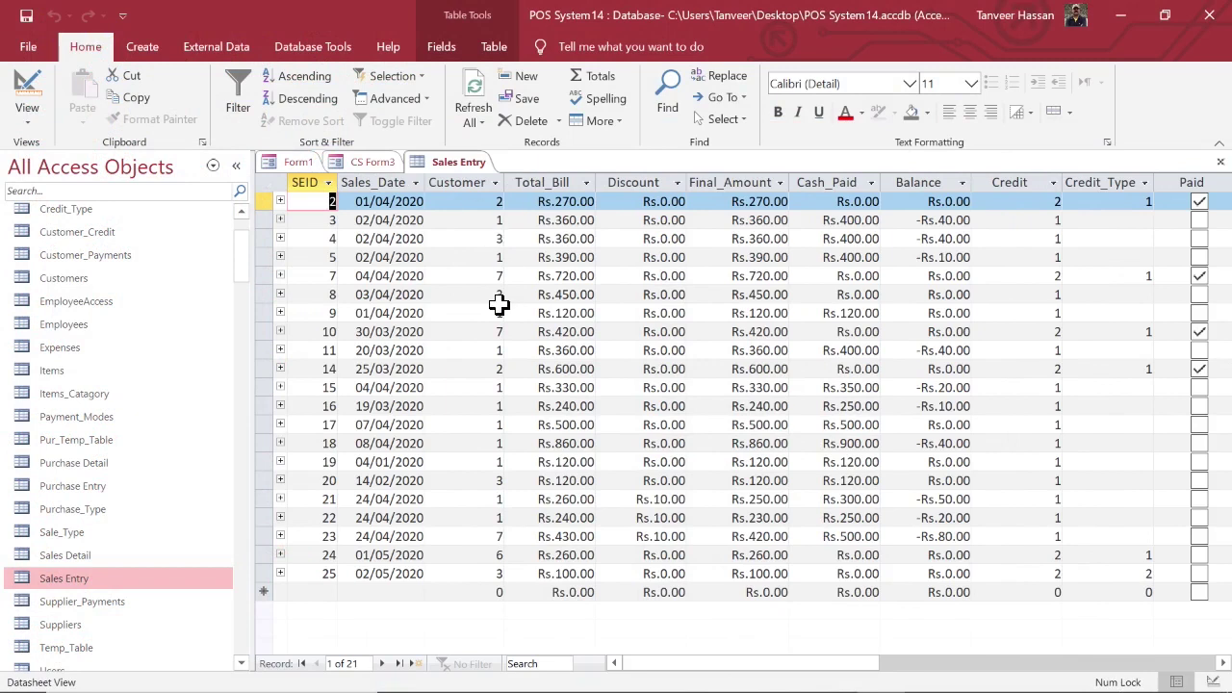
# Step: Run CS Form3 in Form View, check the entries in its Customer list, and return it to Design View
pyautogui.click(360, 166)
pyautogui.click(25, 94)
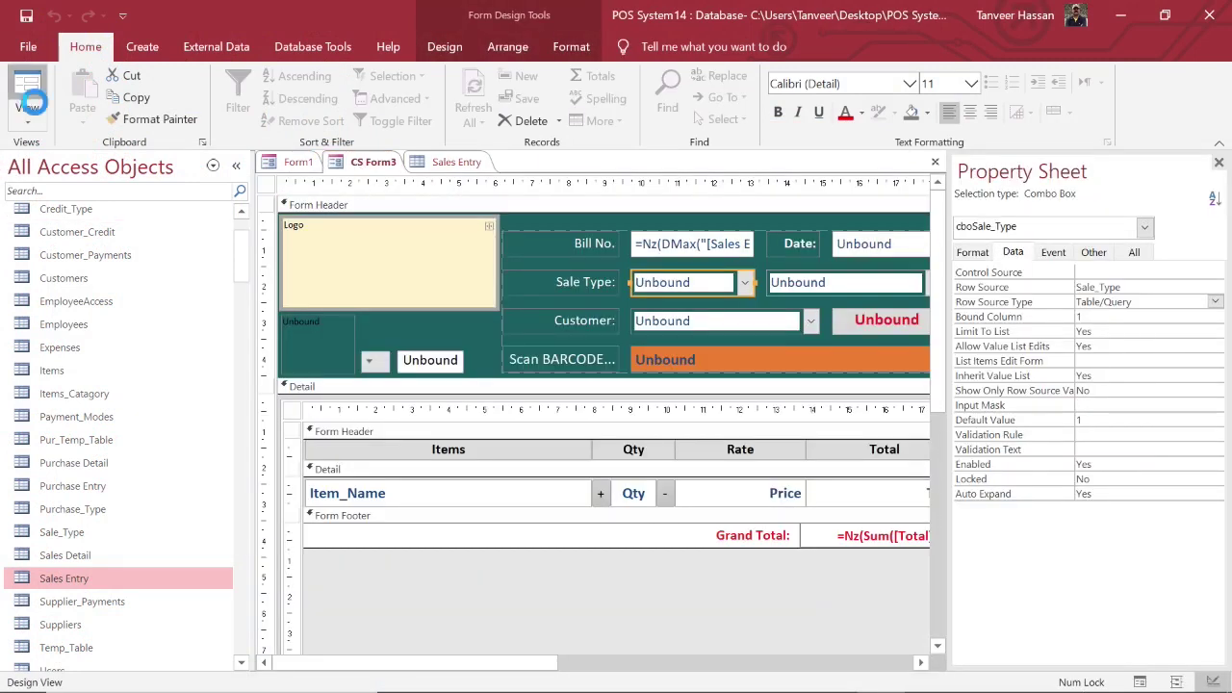
pyautogui.click(797, 310)
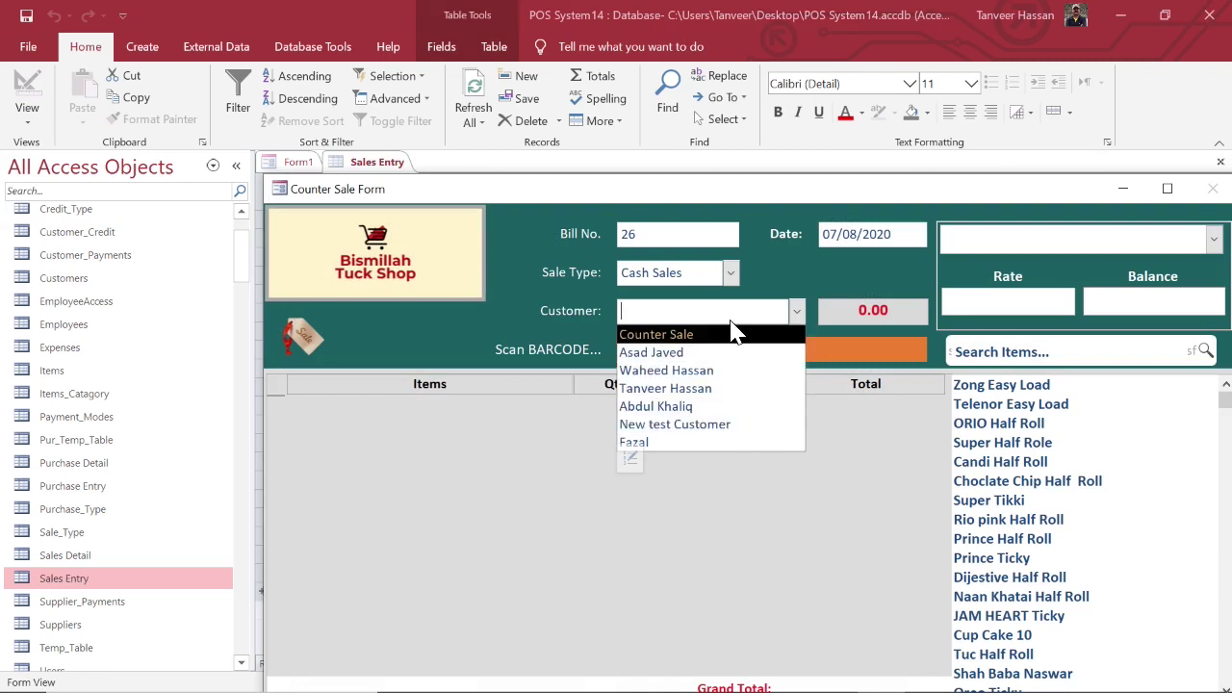
pyautogui.rightClick(875, 260)
pyautogui.click(910, 318)
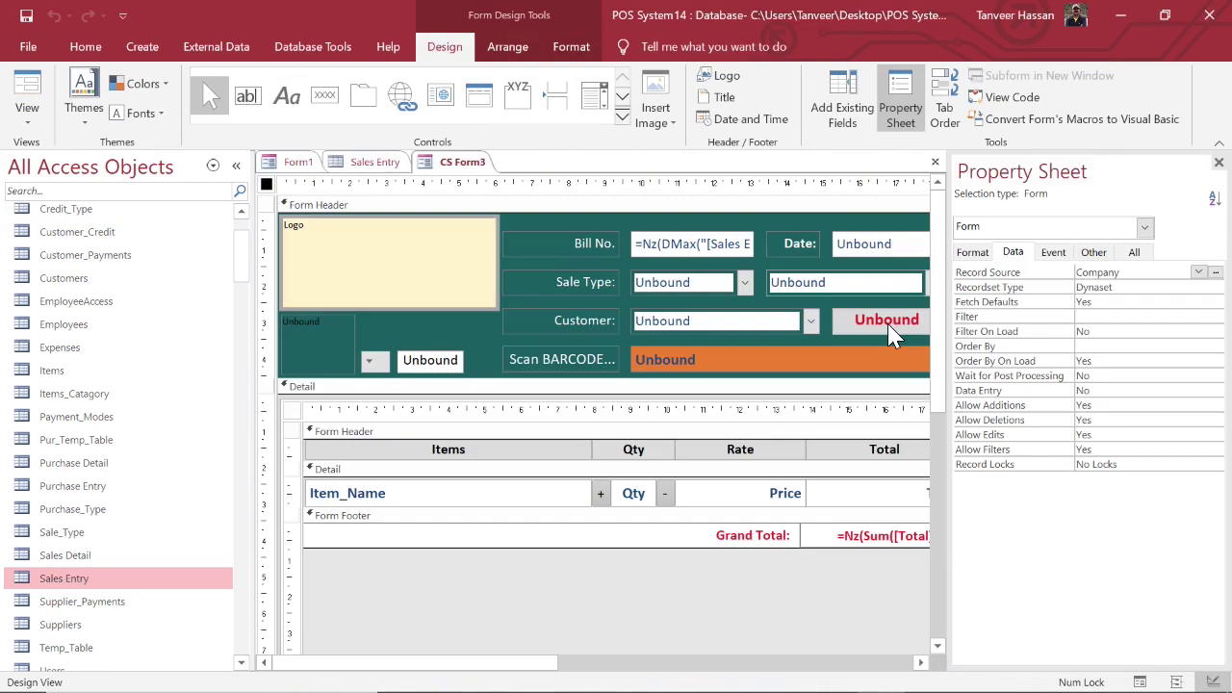
# Step: Go back to the open Sales Entry table, review its remaining columns, and close it
pyautogui.click(375, 163)
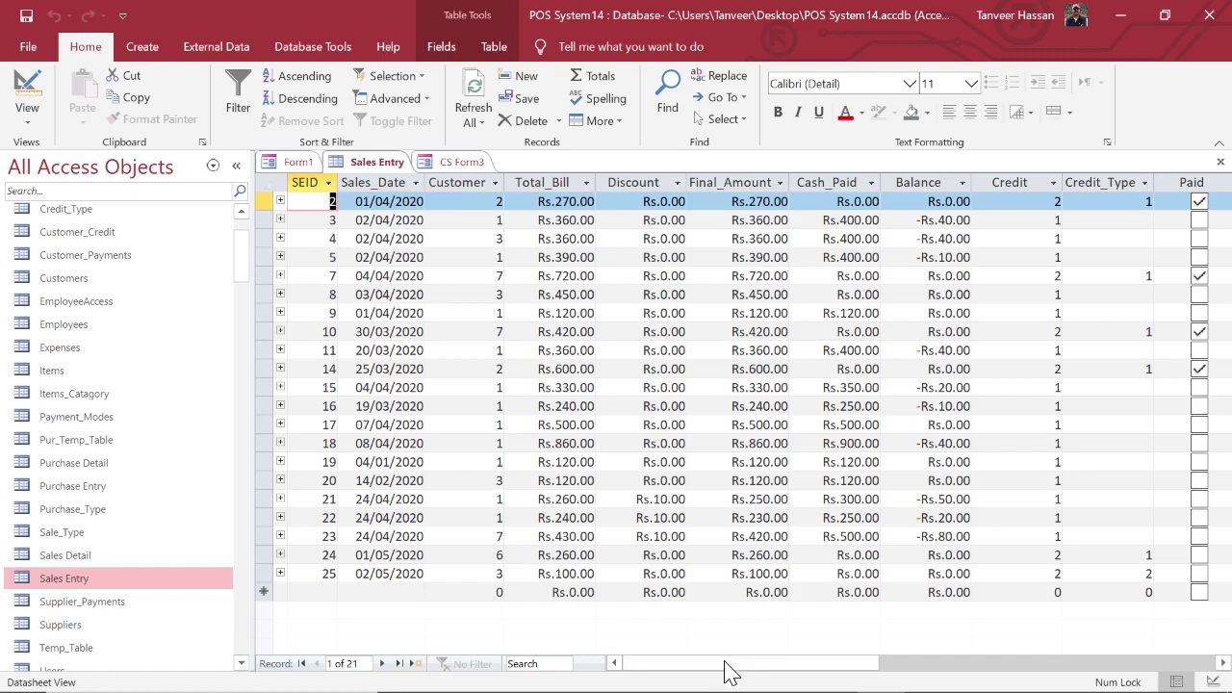
pyautogui.moveTo(725, 664); pyautogui.dragTo(859, 679)
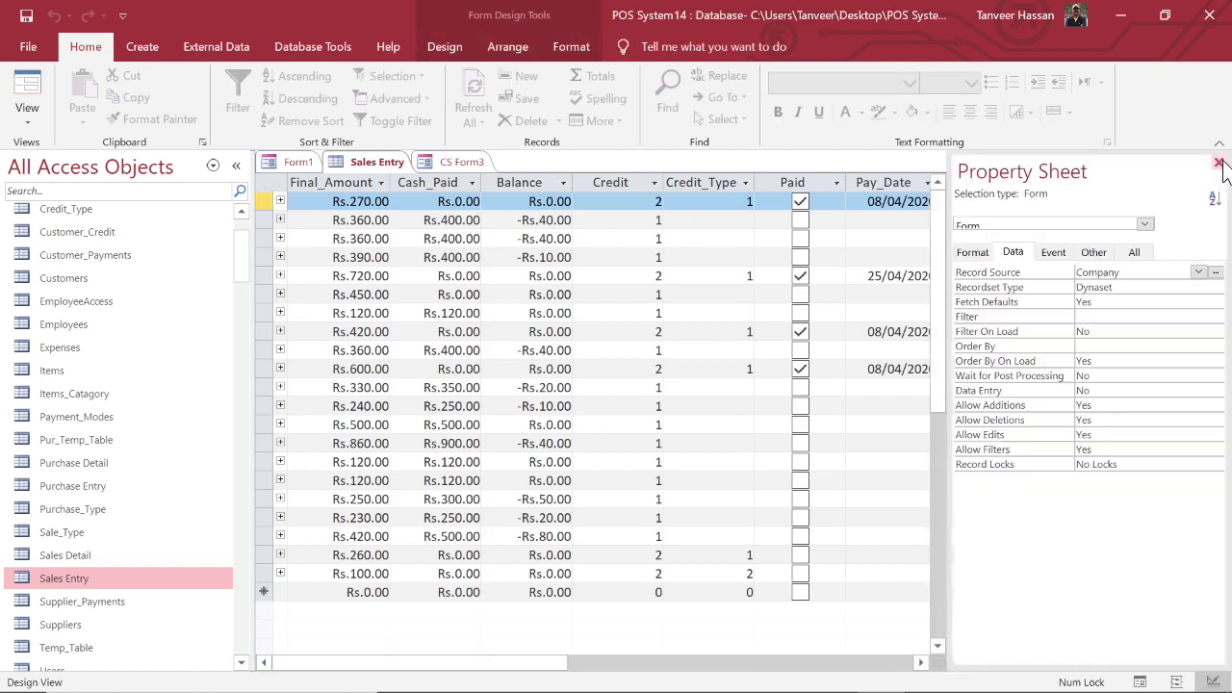
pyautogui.click(1219, 163)
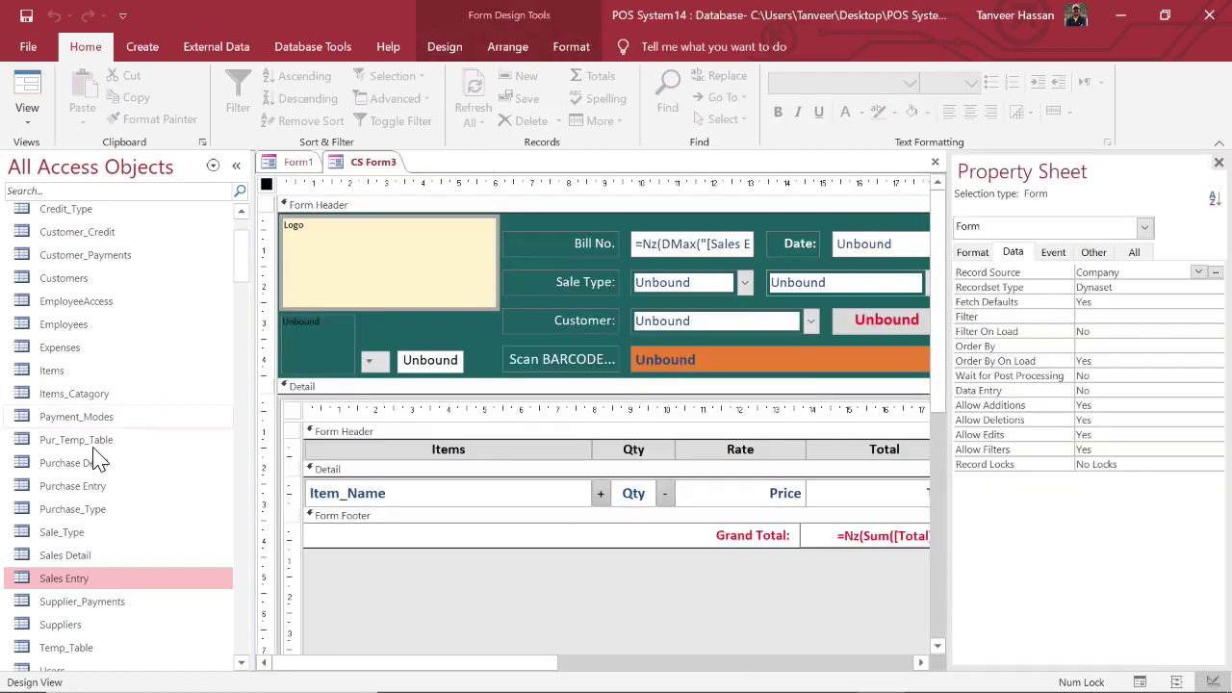
# Step: Find and open Sales Query among the database queries, review its sales columns, and close it
pyautogui.scroll(-10, 197, 427)
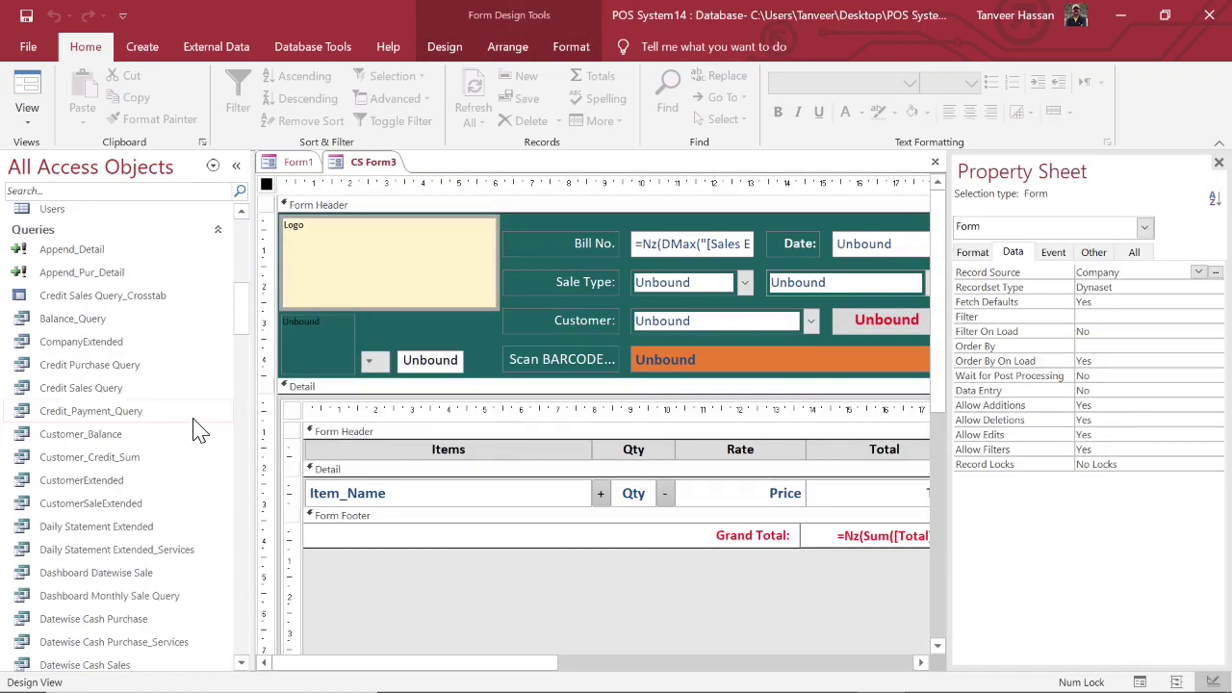
pyautogui.scroll(-5, 198, 430)
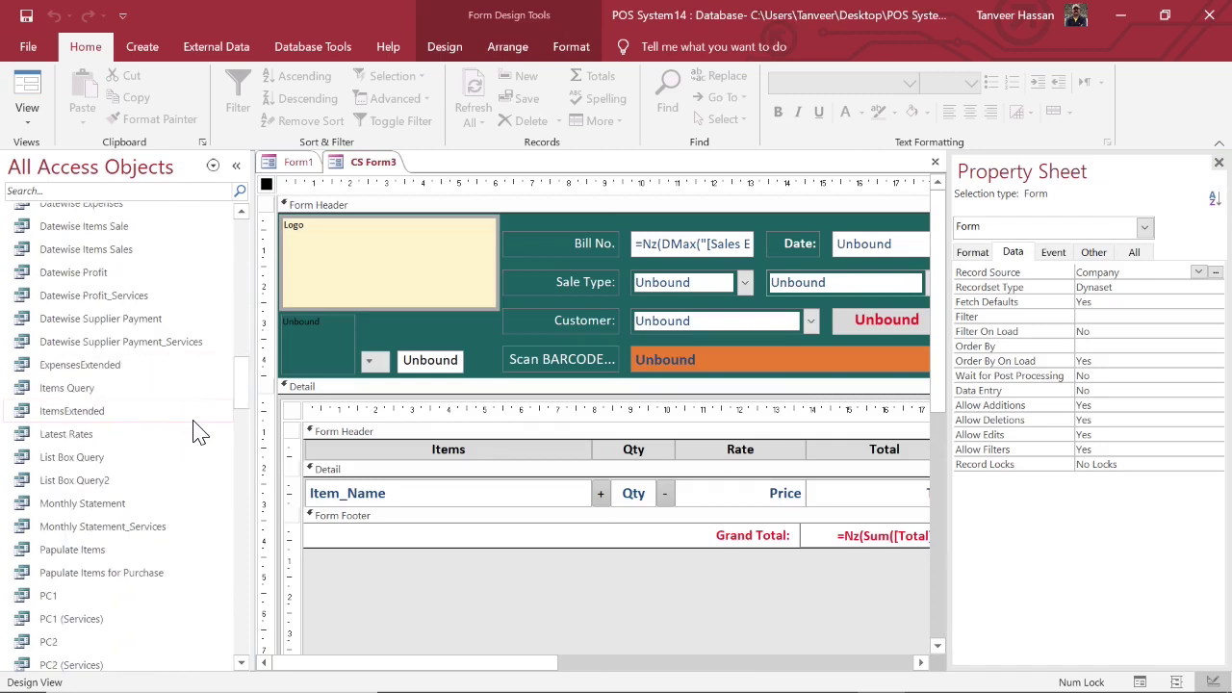
pyautogui.scroll(-9, 198, 433)
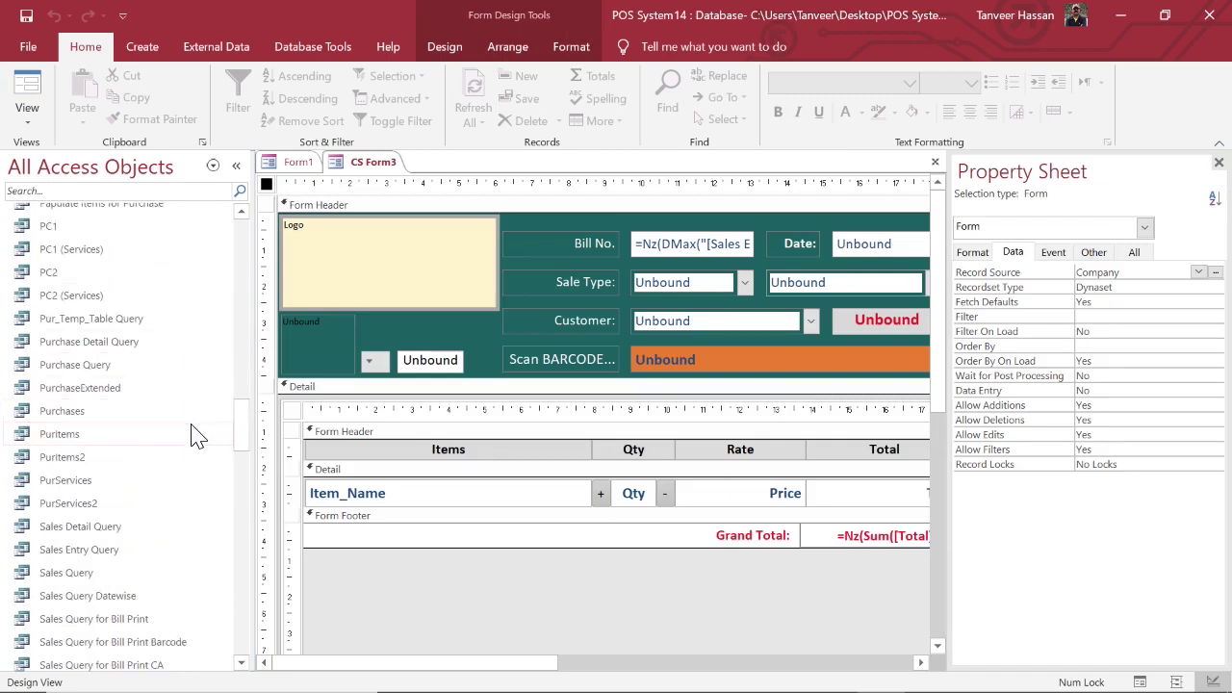
pyautogui.scroll(-2, 198, 436)
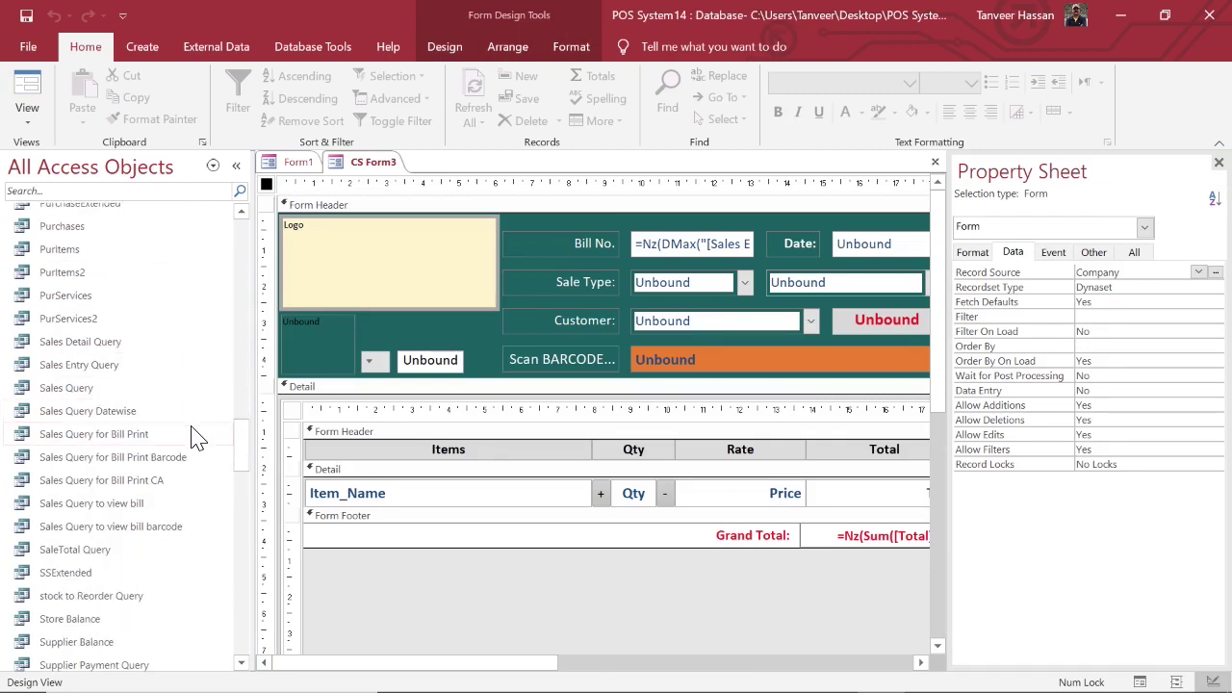
pyautogui.doubleClick(94, 387)
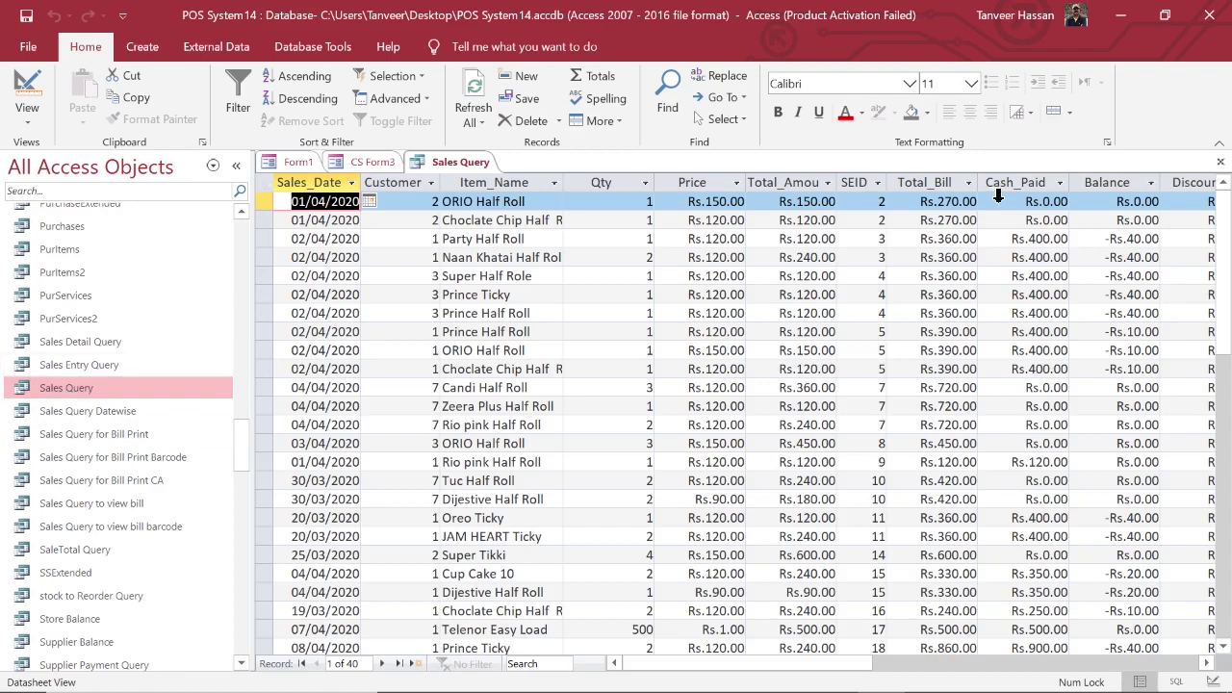
pyautogui.moveTo(927, 680)
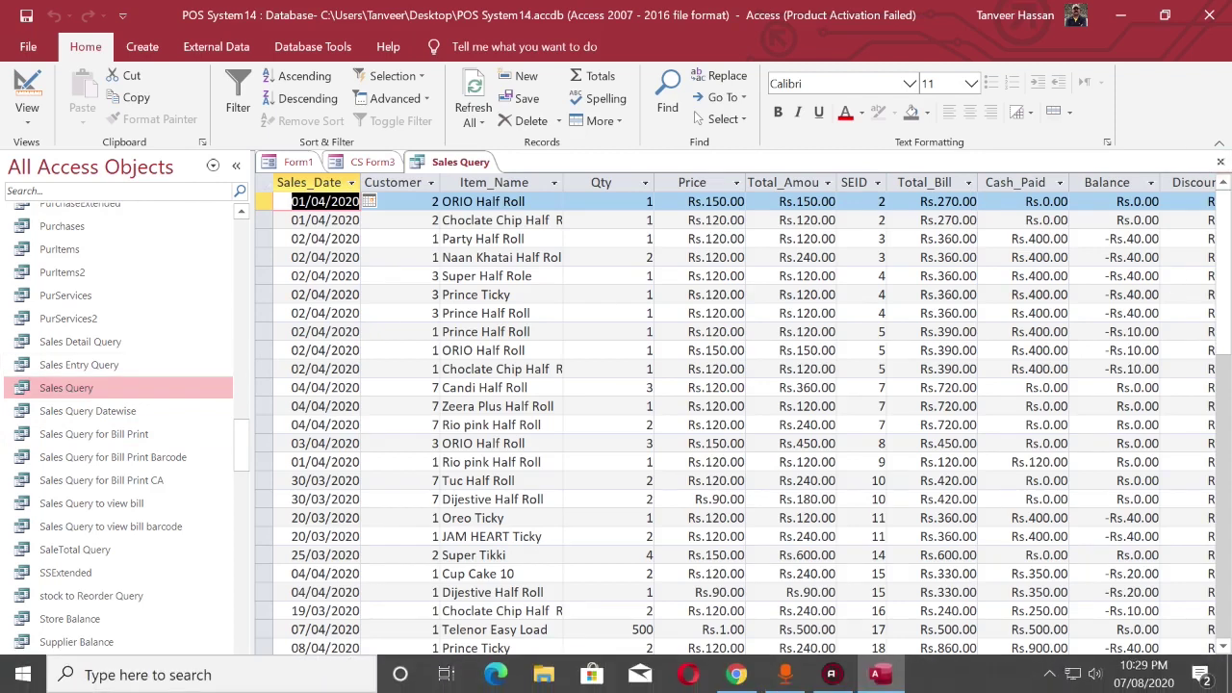
pyautogui.moveTo(779, 663)
pyautogui.mouseDown()
pyautogui.moveTo(930, 673)
pyautogui.moveTo(775, 678)
pyautogui.mouseUp()
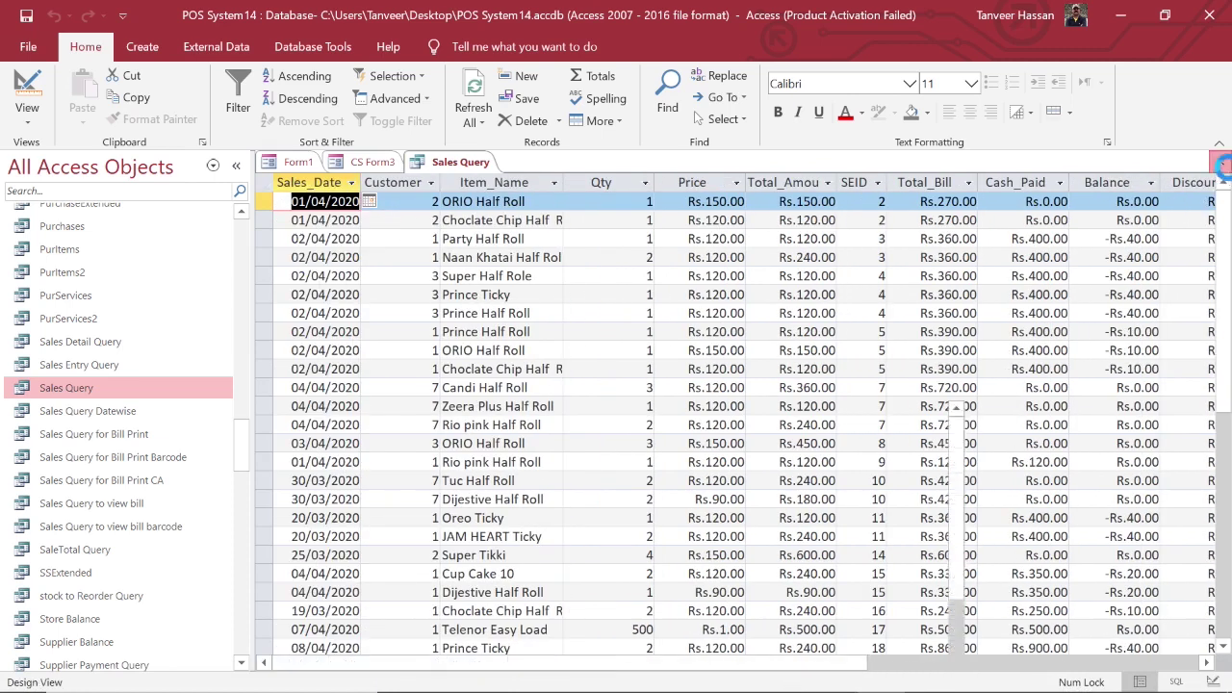
pyautogui.click(1220, 164)
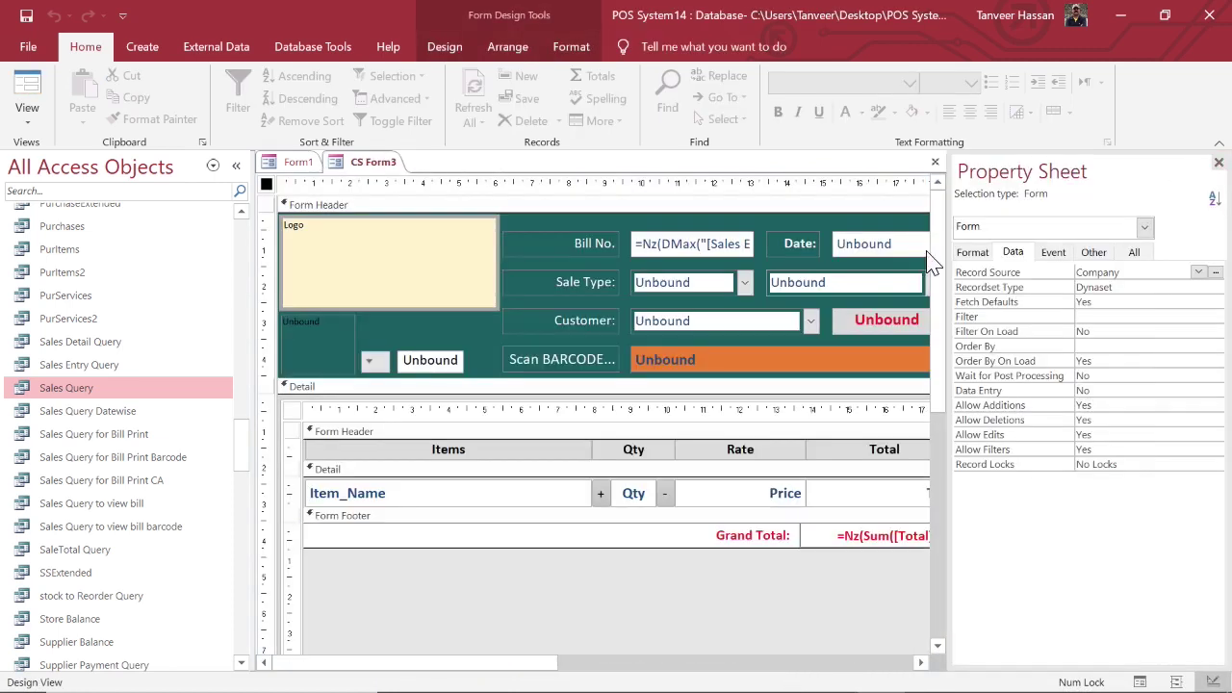
# Step: Open the SSExtended query and the Sales Entry Query in turn to inspect their columns, closing each one
pyautogui.doubleClick(63, 575)
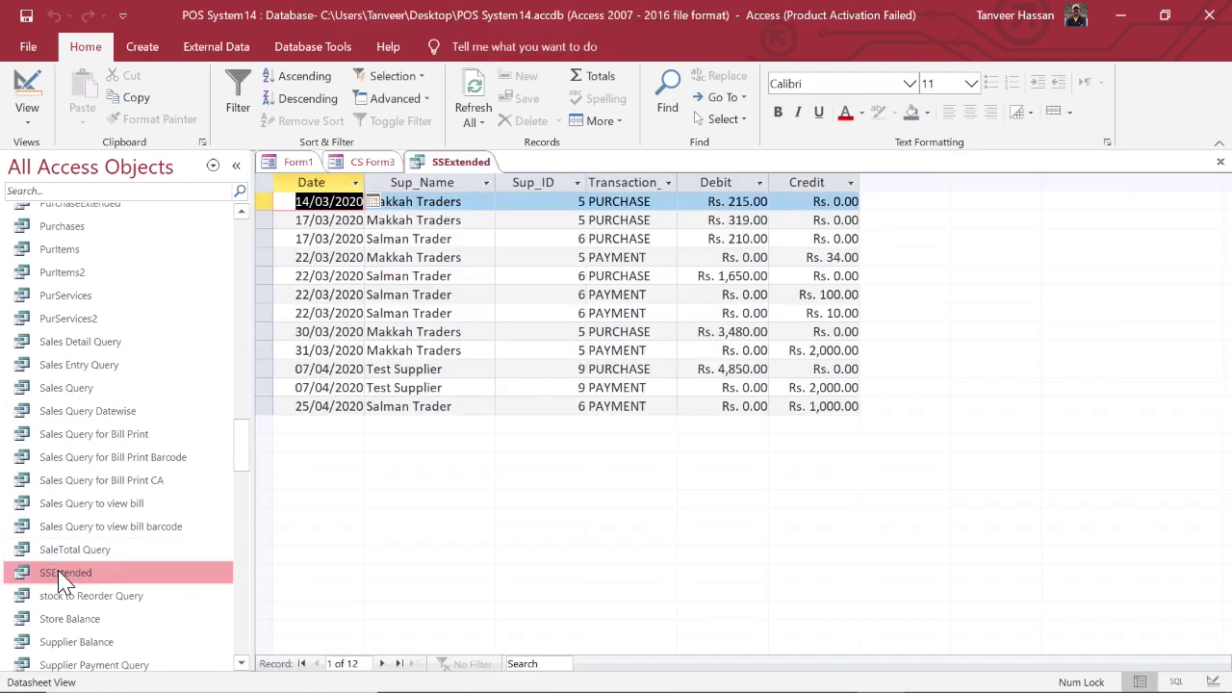
pyautogui.click(1221, 162)
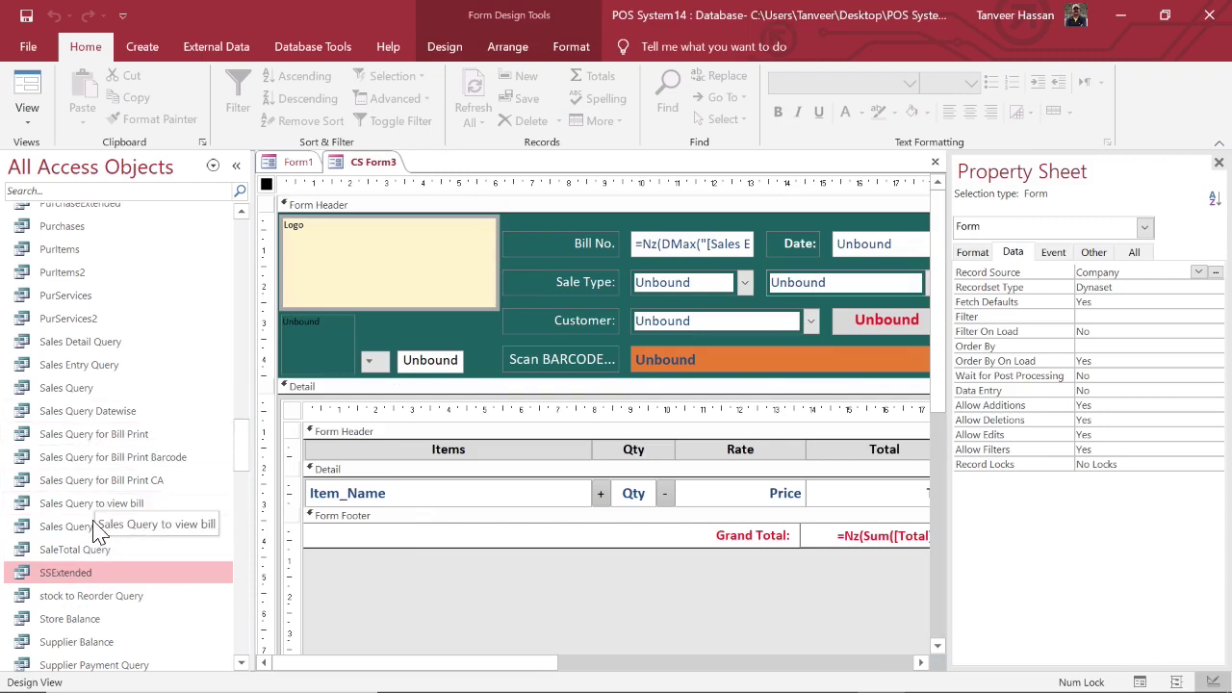
pyautogui.click(117, 366)
pyautogui.doubleClick(114, 362)
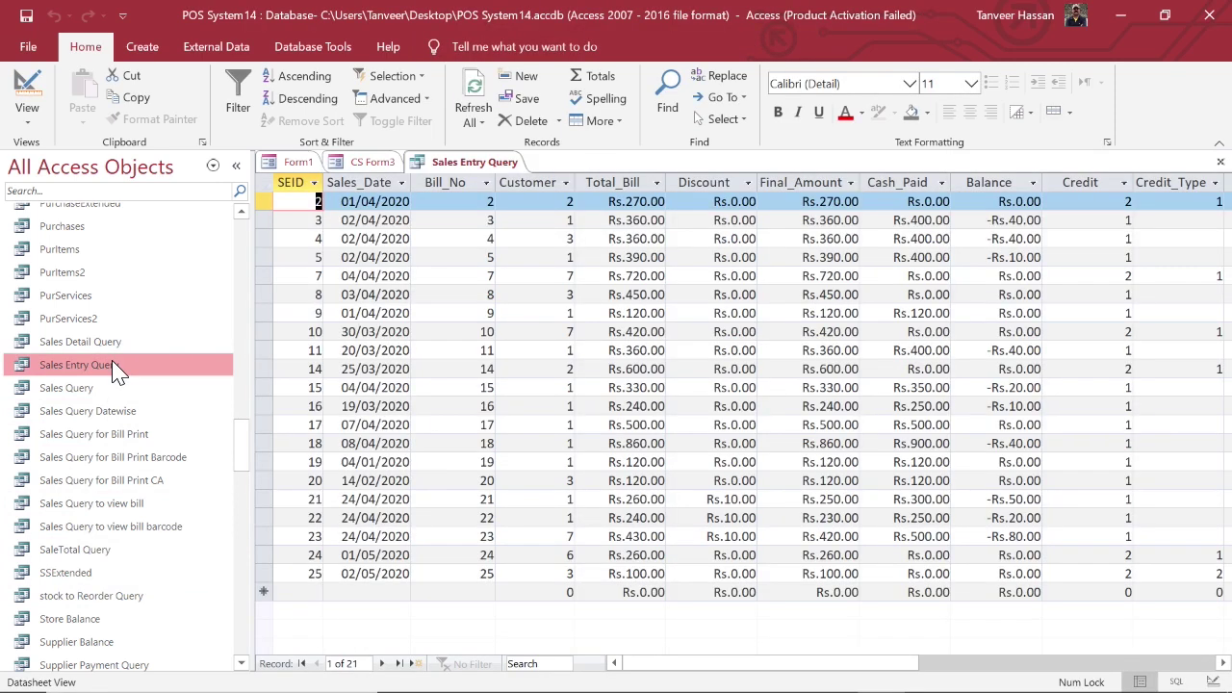
pyautogui.click(1221, 162)
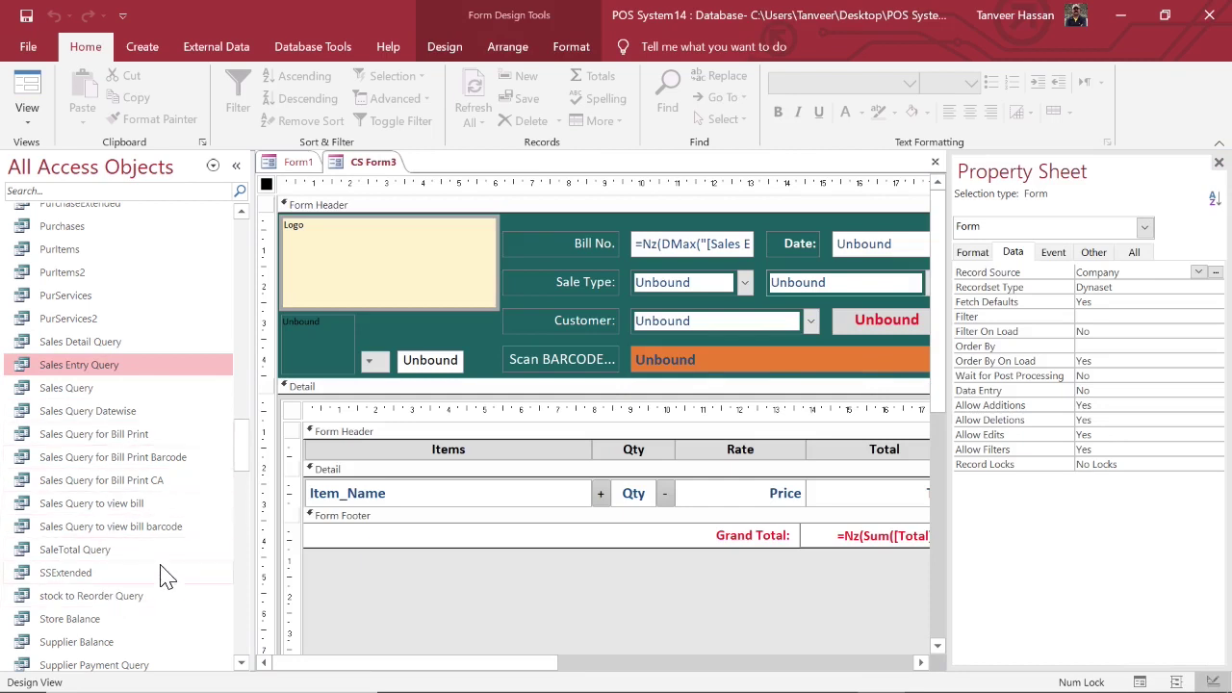
pyautogui.scroll(-2, 162, 577)
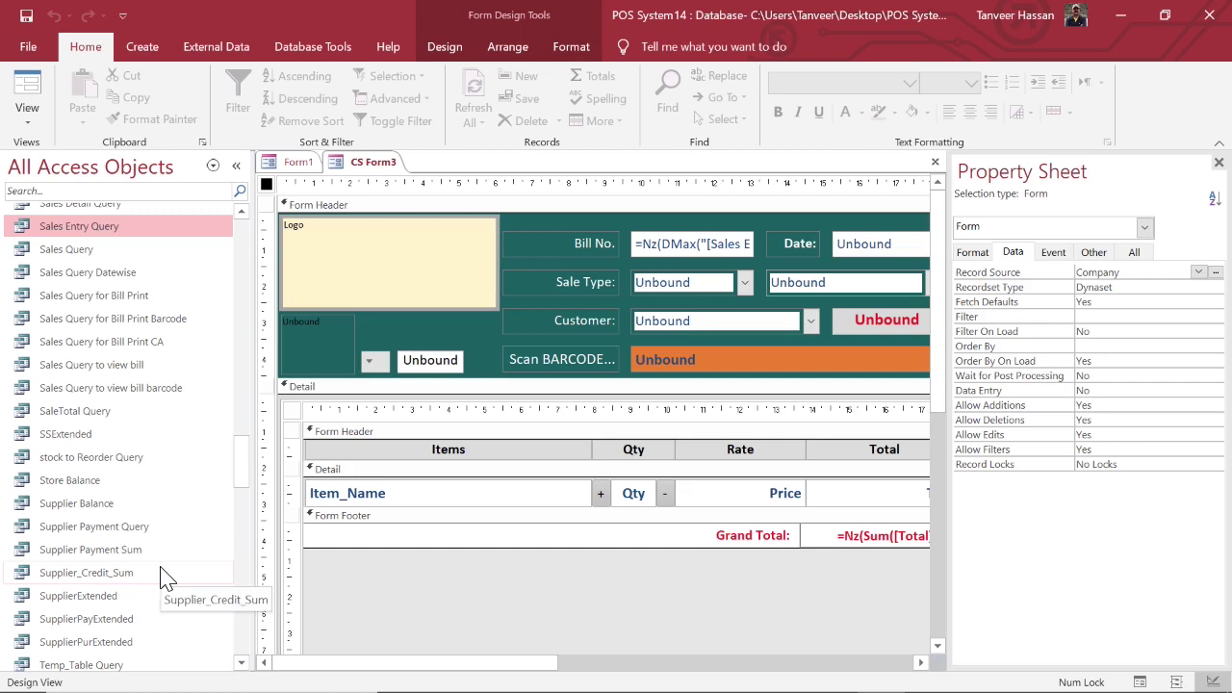
pyautogui.scroll(3, 162, 578)
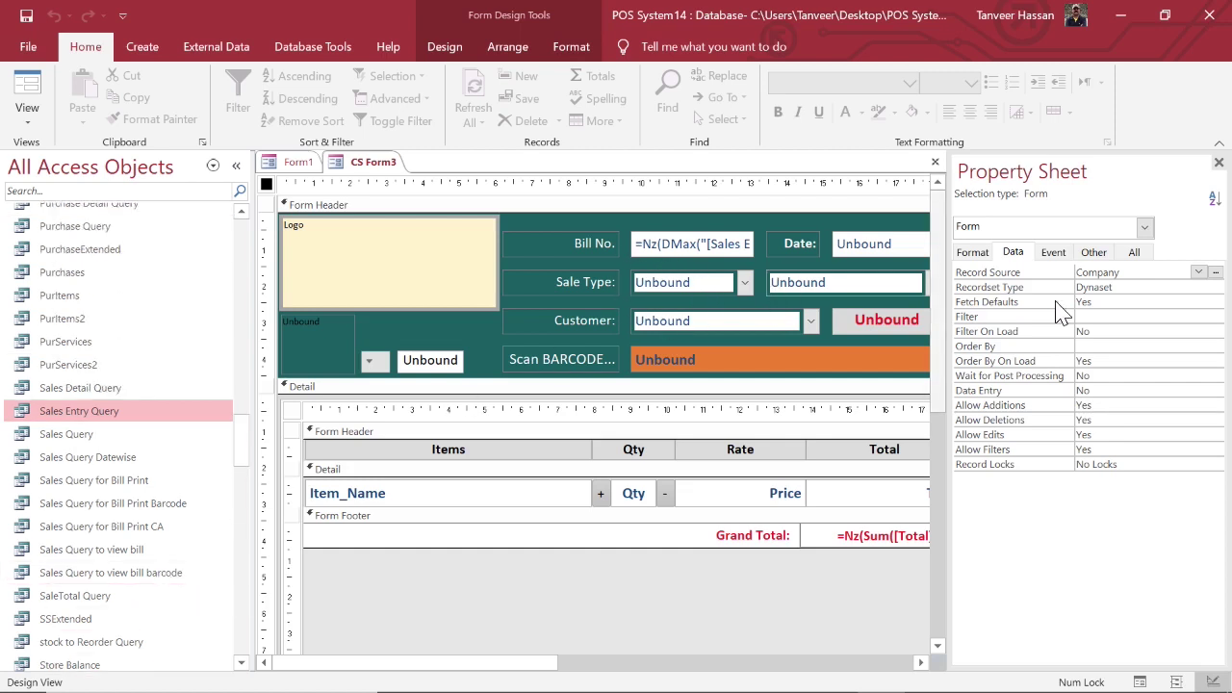
# Step: Select CS Form3's Sale Type combo box to review its data properties, then view the Sales Entry table and close it
pyautogui.click(707, 289)
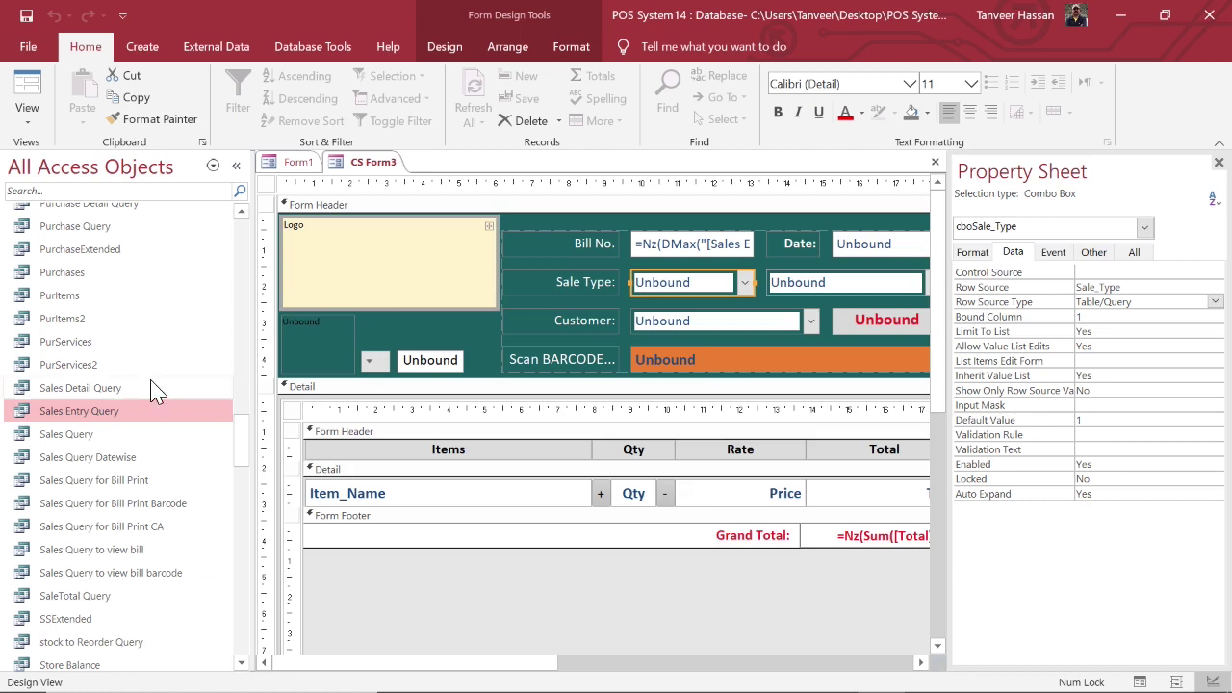
pyautogui.scroll(15, 151, 388)
pyautogui.scroll(10, 151, 388)
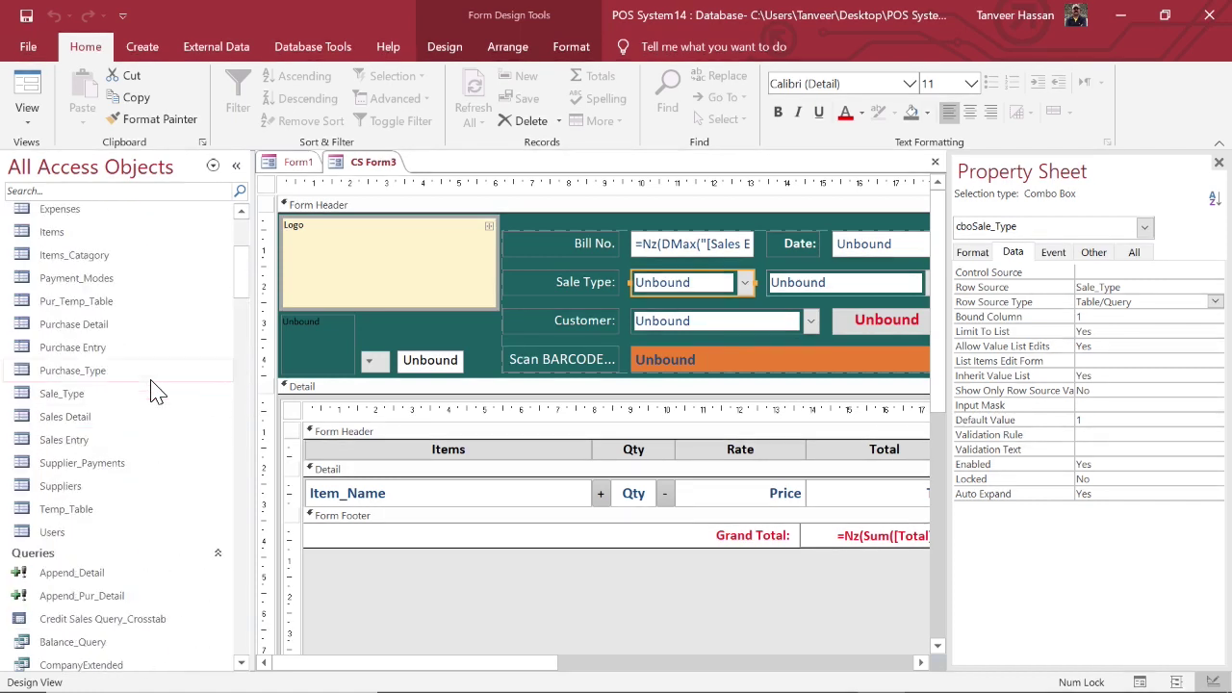
pyautogui.click(95, 487)
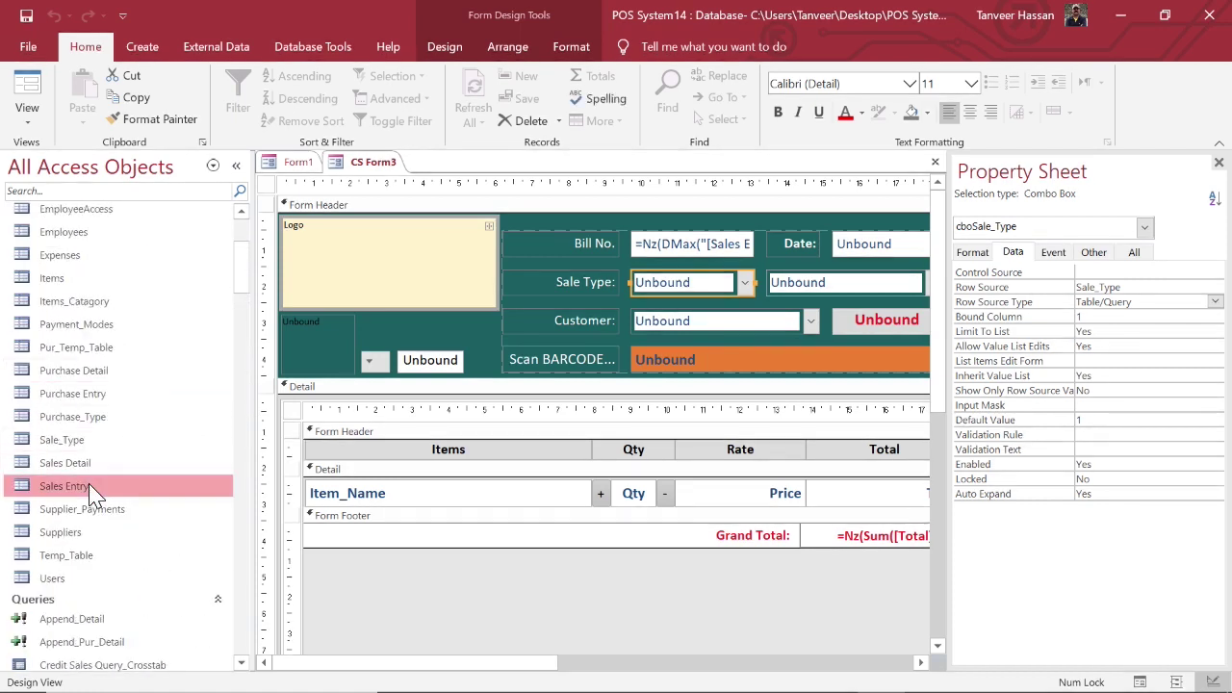
pyautogui.doubleClick(67, 493)
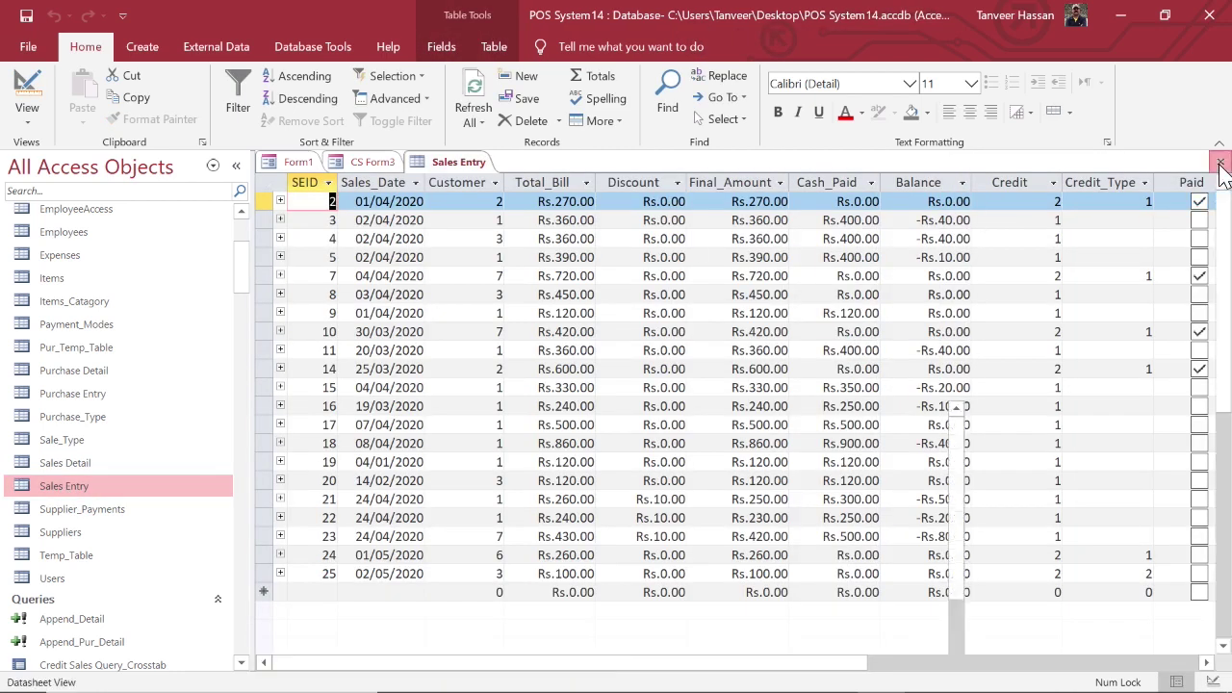
pyautogui.click(1220, 162)
# Step: Open the Sales Detail table, then check the ID and Type values in the Sale_Type table and close the latter
pyautogui.click(82, 466)
pyautogui.doubleClick(82, 465)
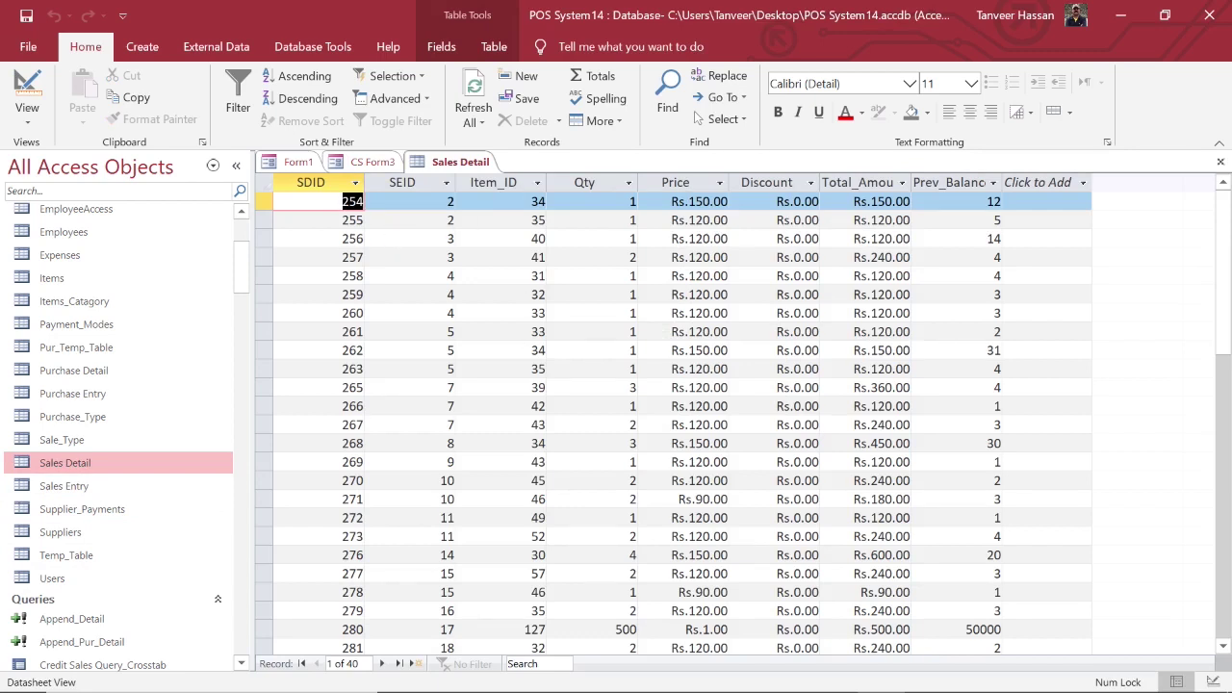
pyautogui.doubleClick(96, 440)
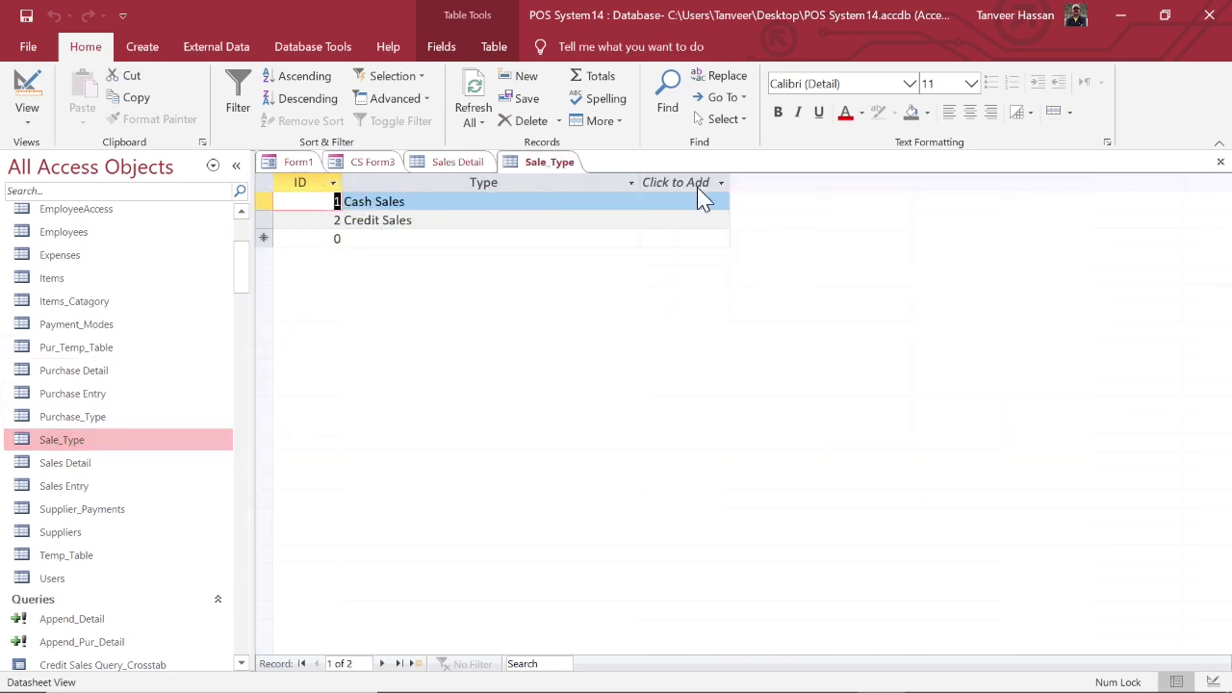
pyautogui.click(1221, 164)
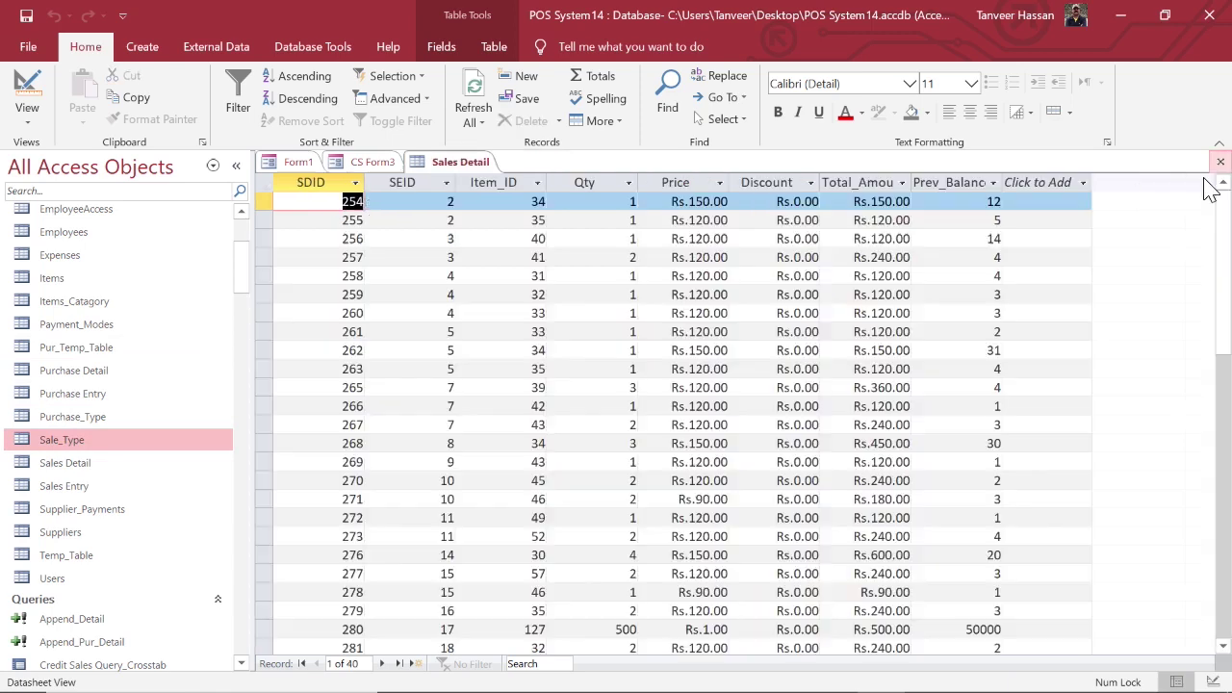
# Step: Open the Sales Entry table alongside Sales Detail, compare the records of both tables, and close them
pyautogui.doubleClick(63, 486)
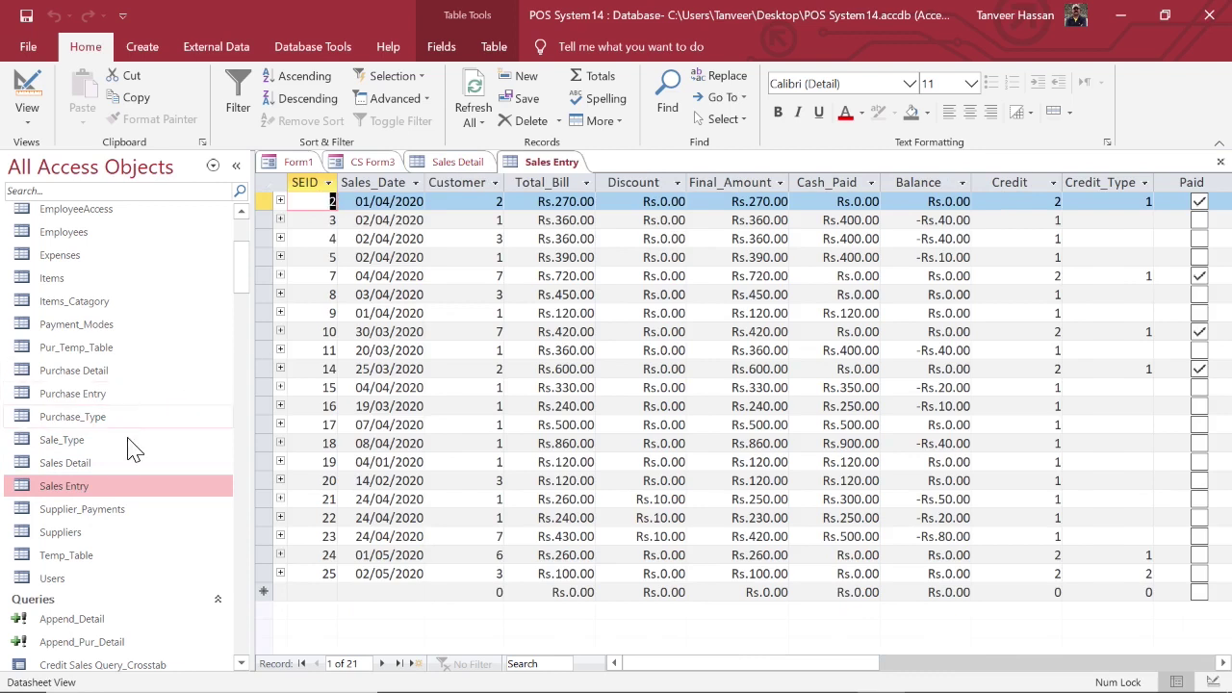
pyautogui.doubleClick(110, 468)
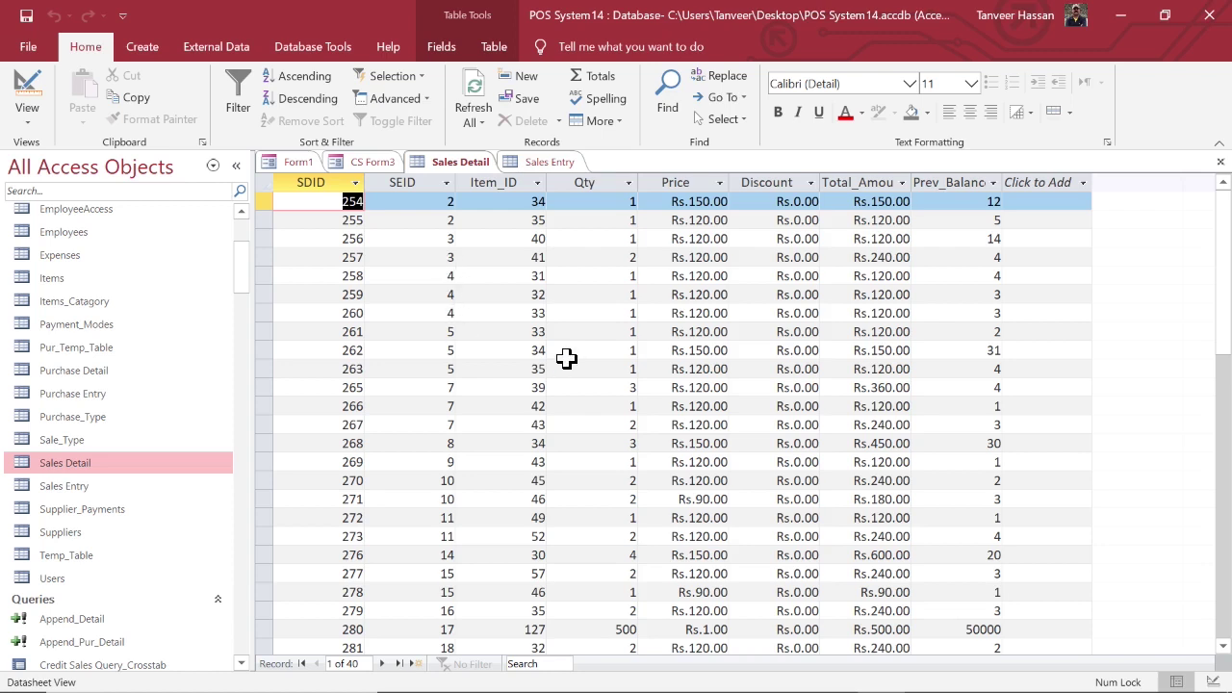
pyautogui.scroll(-11, 564, 357)
pyautogui.scroll(5, 566, 358)
pyautogui.scroll(6, 566, 358)
pyautogui.click(1221, 162)
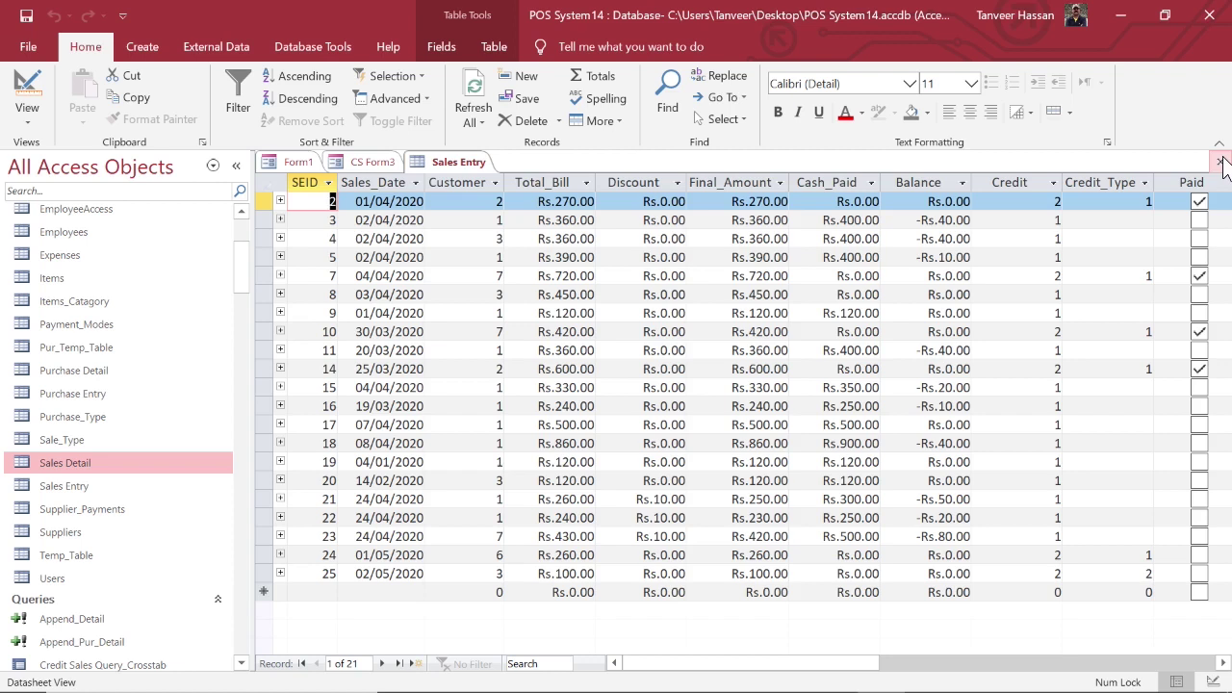
pyautogui.click(1222, 162)
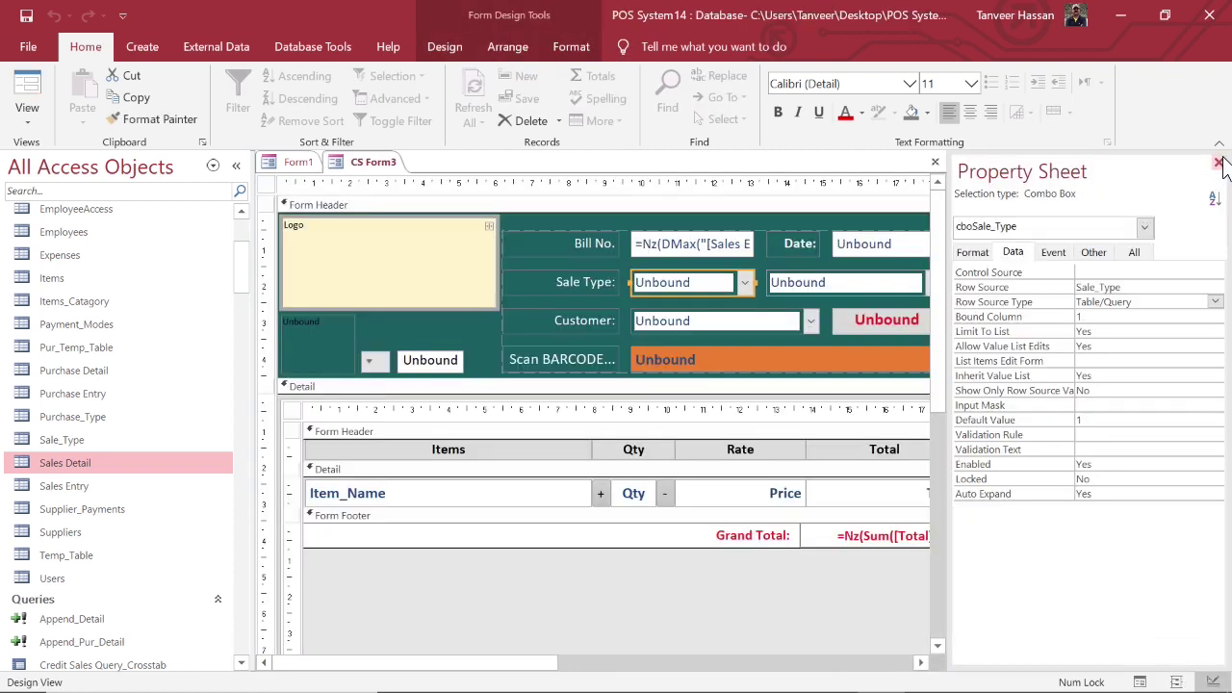